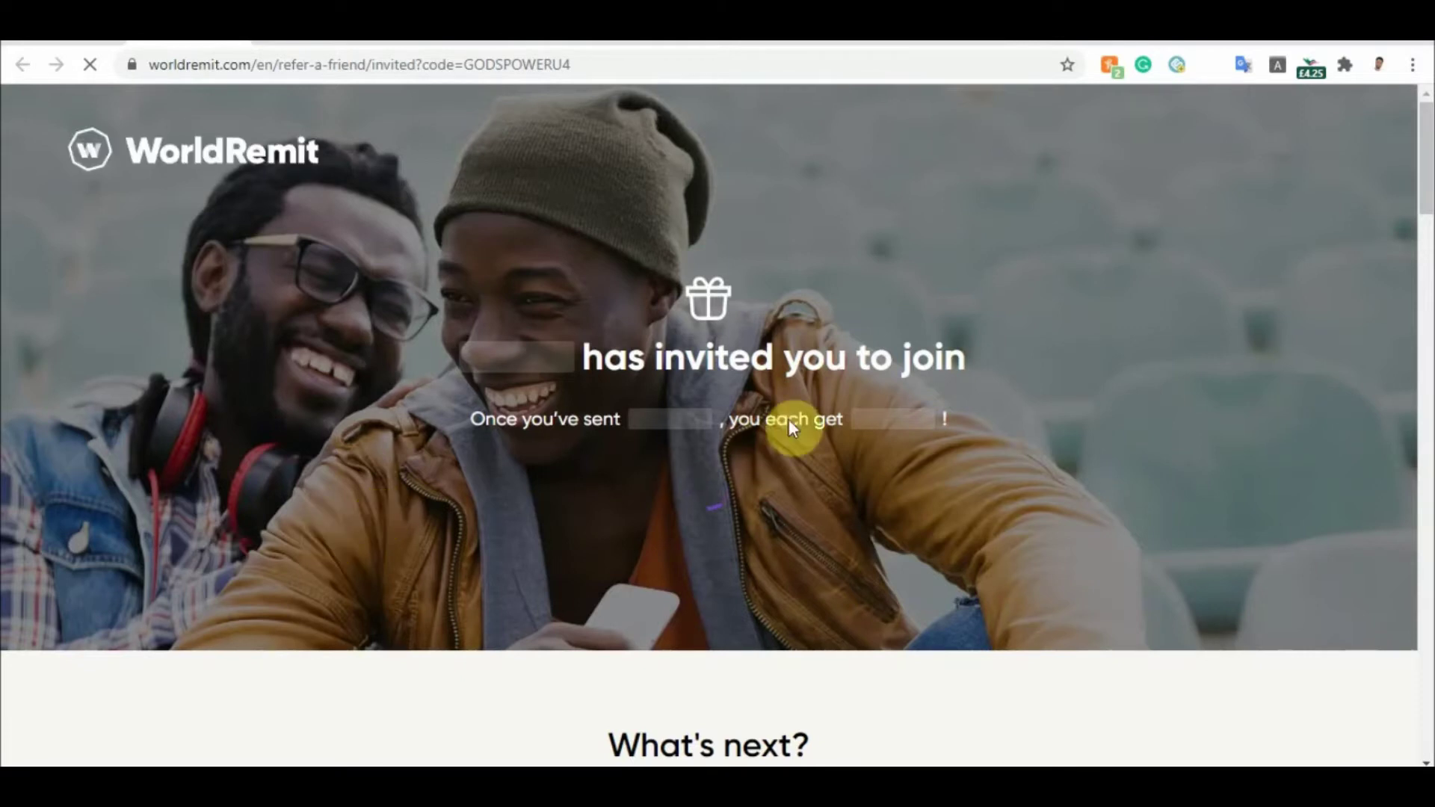
Dismiss the extension's reward pop-up and log out through the My Account menu
drag(1425, 153, 1427, 71)
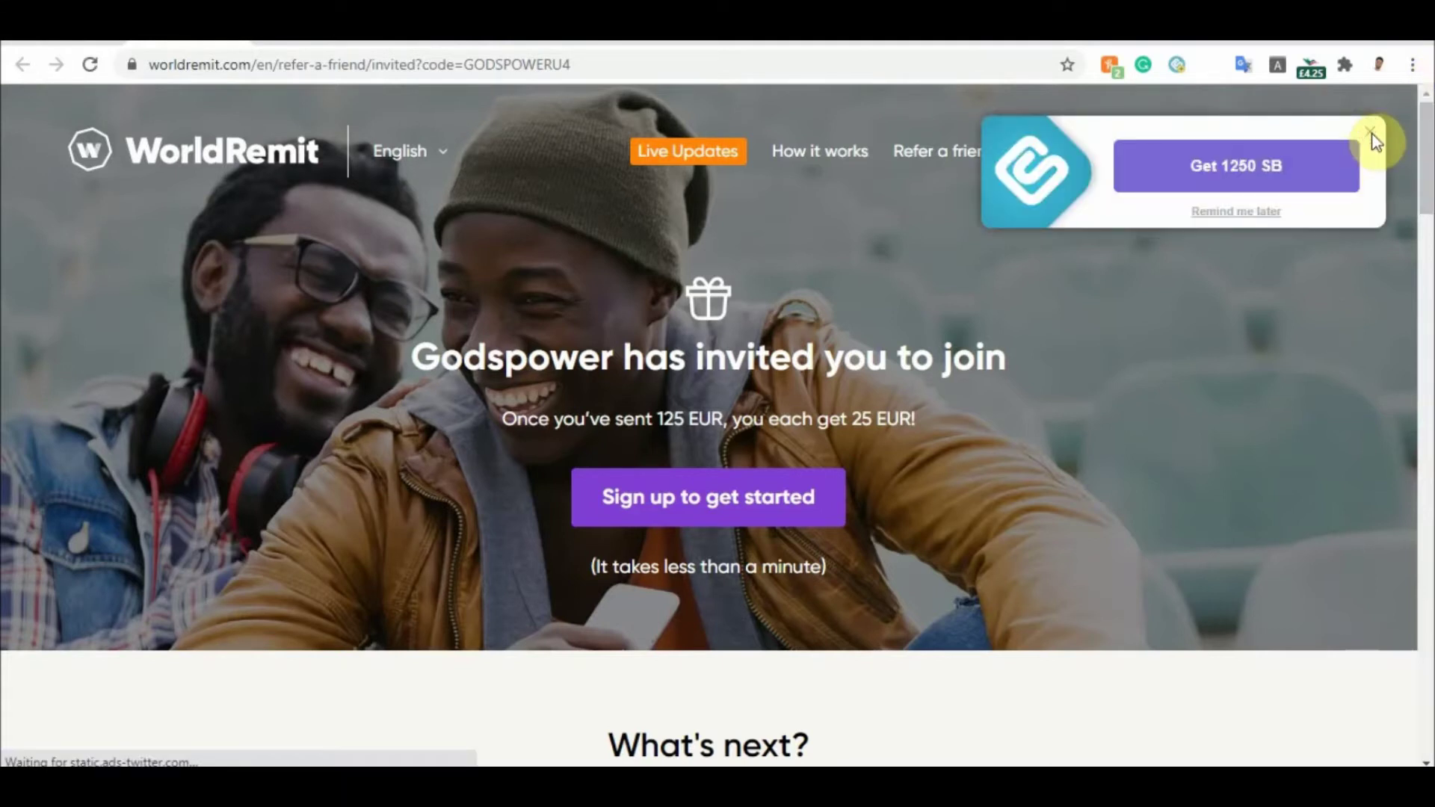
click(1370, 135)
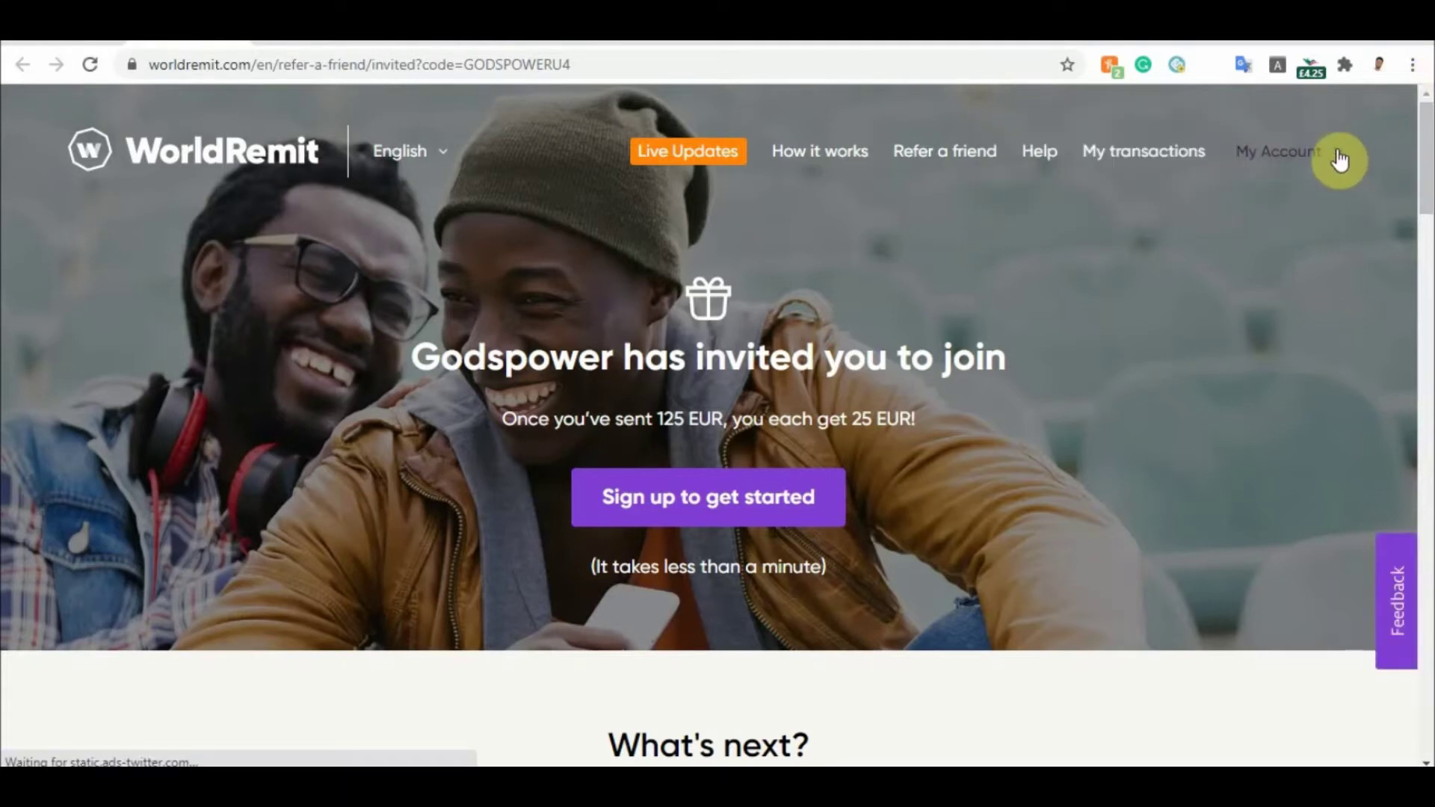
click(1339, 159)
click(1154, 553)
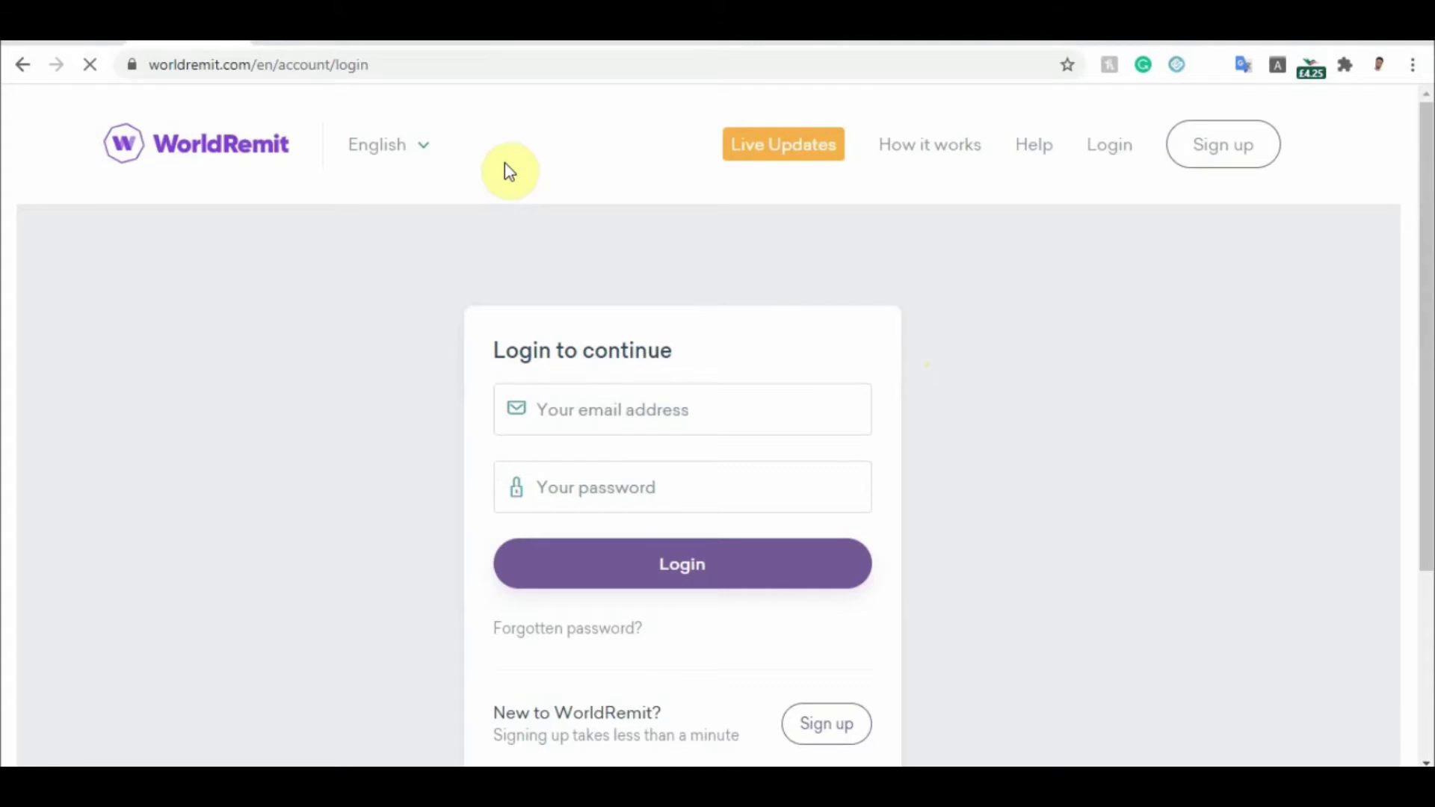
Delete /en/account/login from the address so worldremit.com/en loads
drag(369, 65, 272, 64)
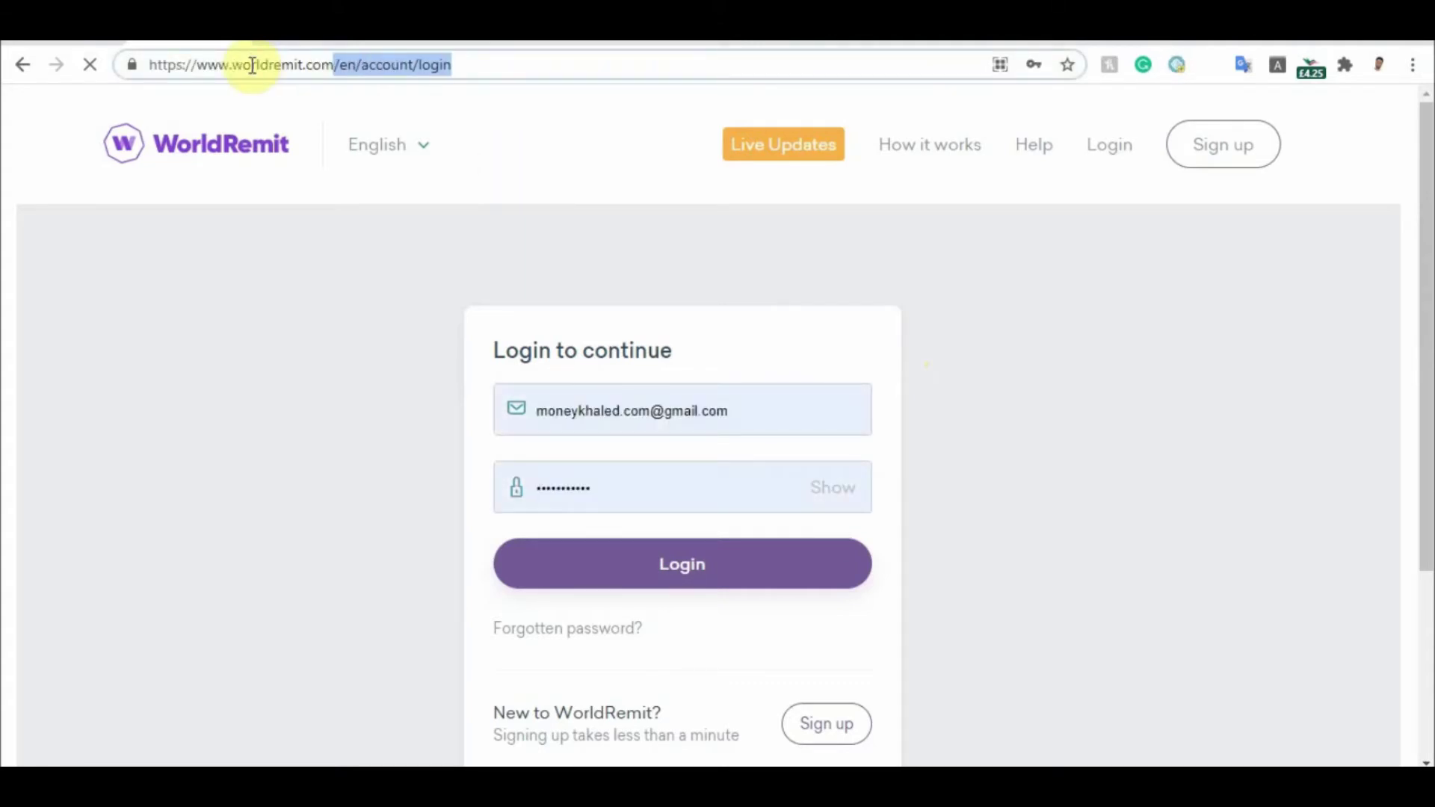
key(BackSpace)
key(Return)
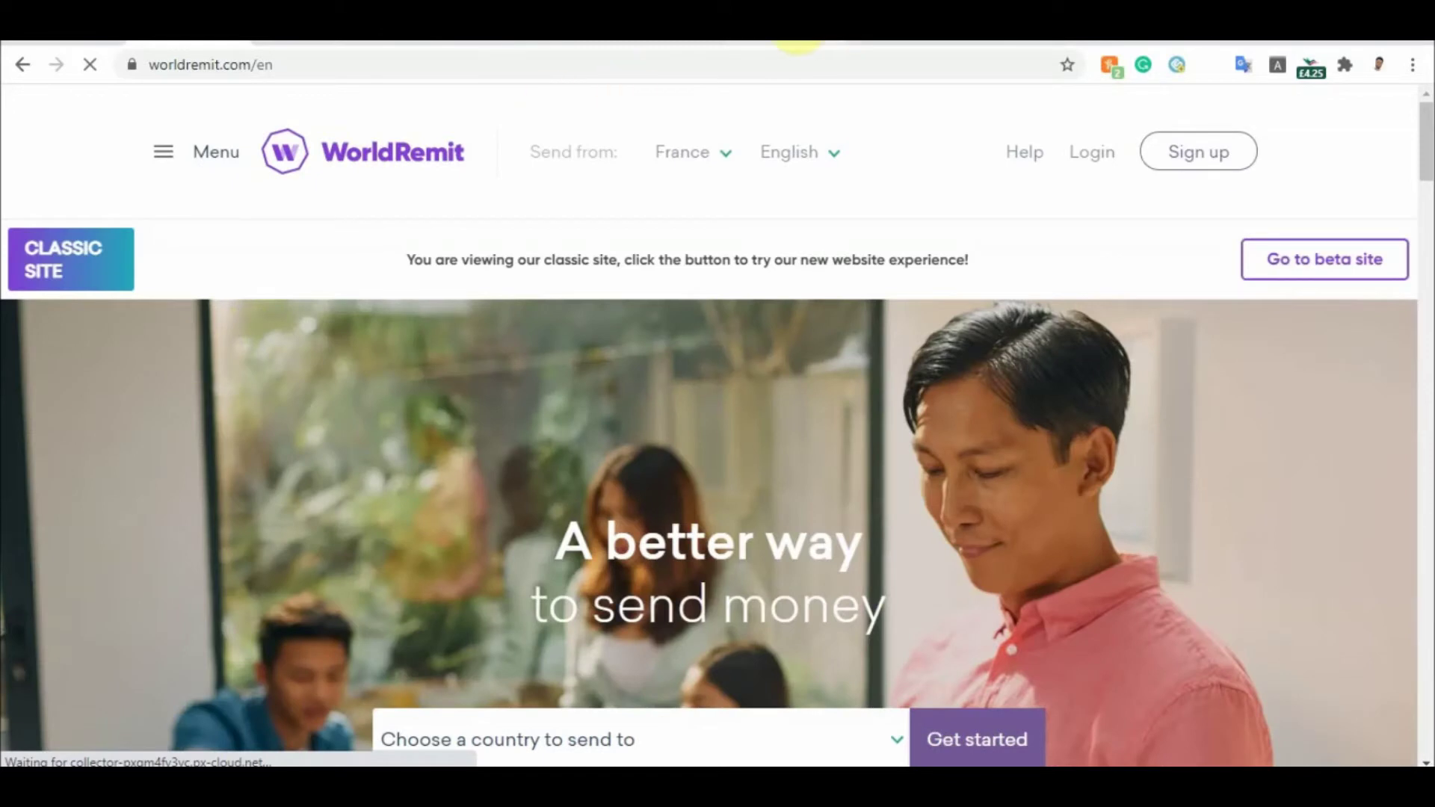
Switch to the How it Works tab and scroll through to the bottom of the page
click(800, 22)
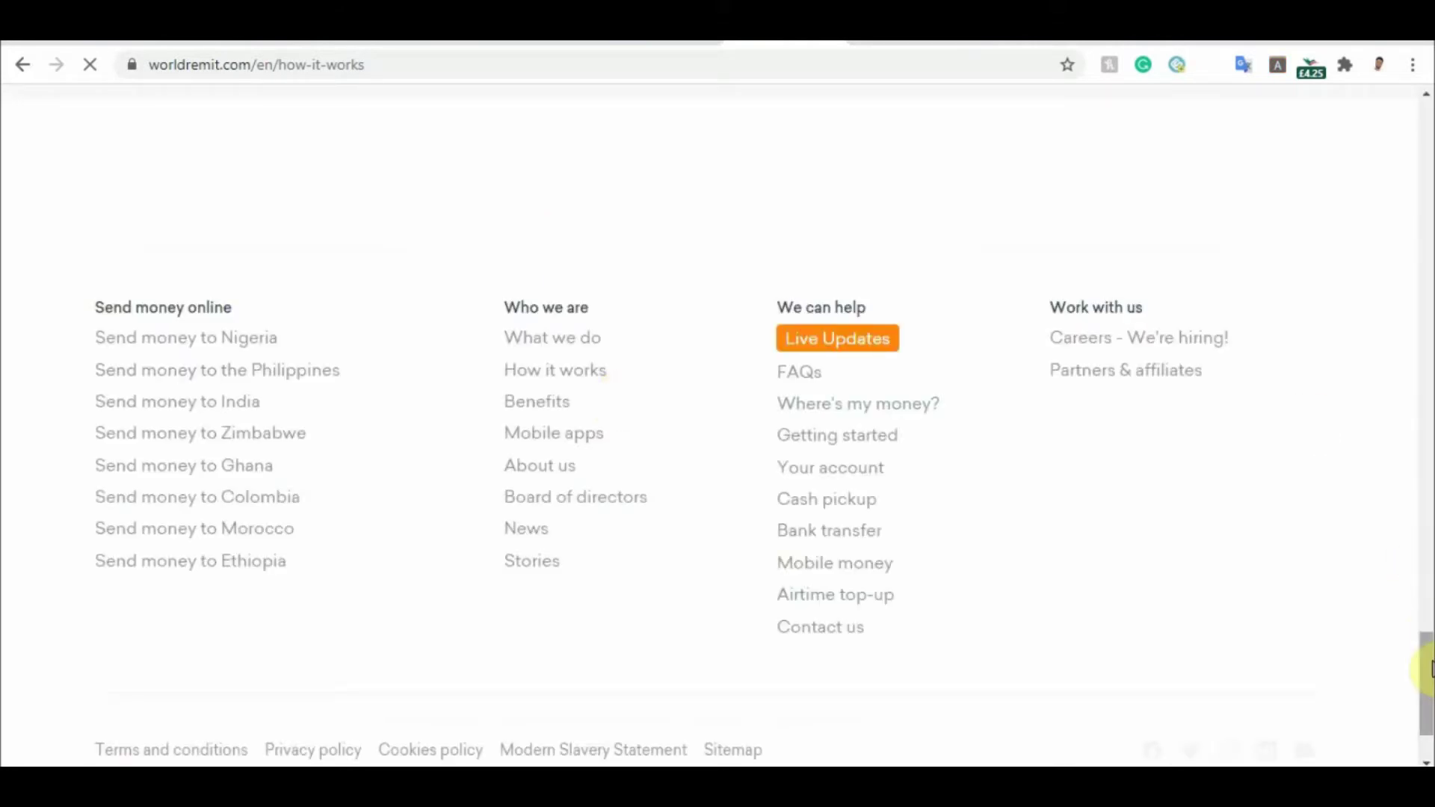
drag(1427, 667, 1417, 275)
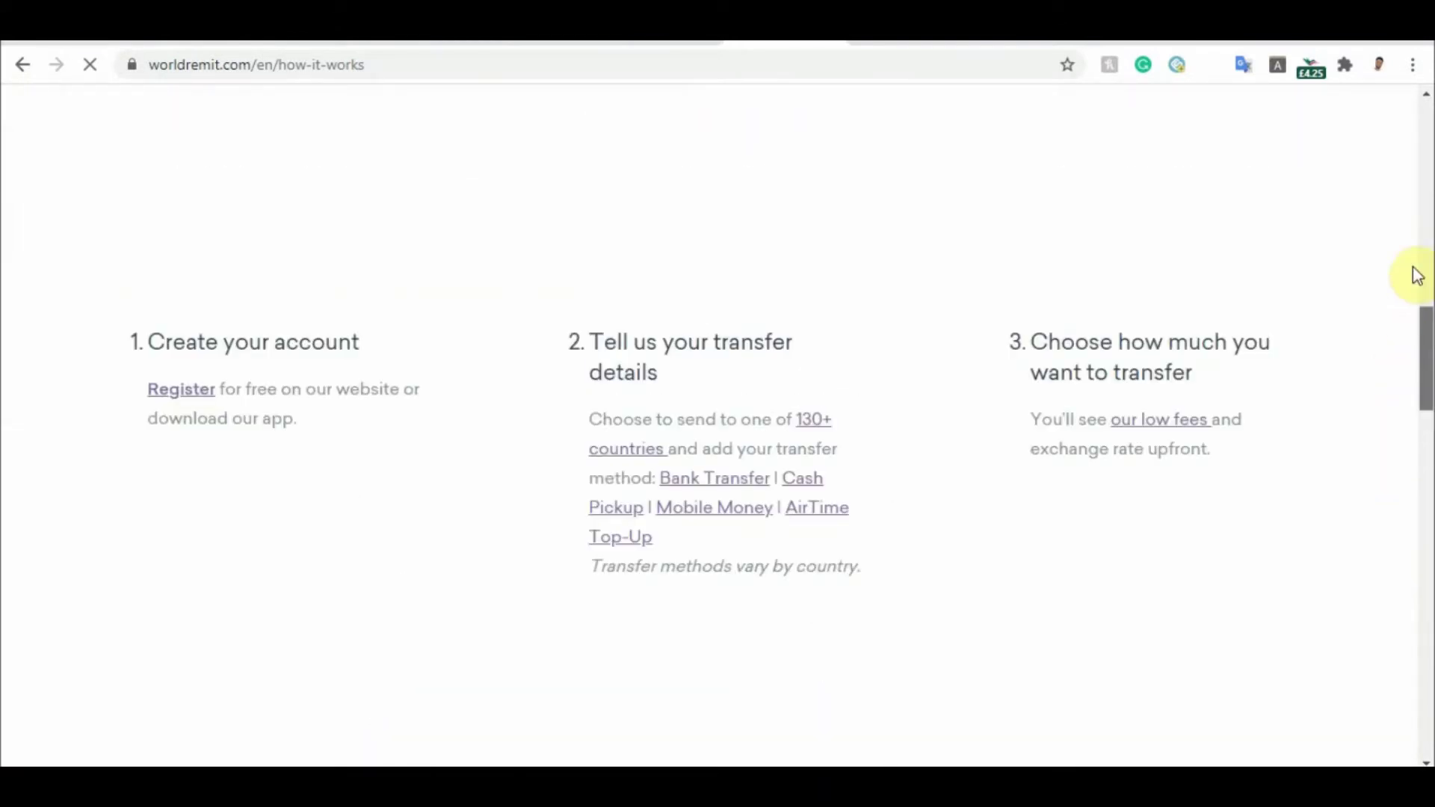
drag(1417, 275, 1429, 172)
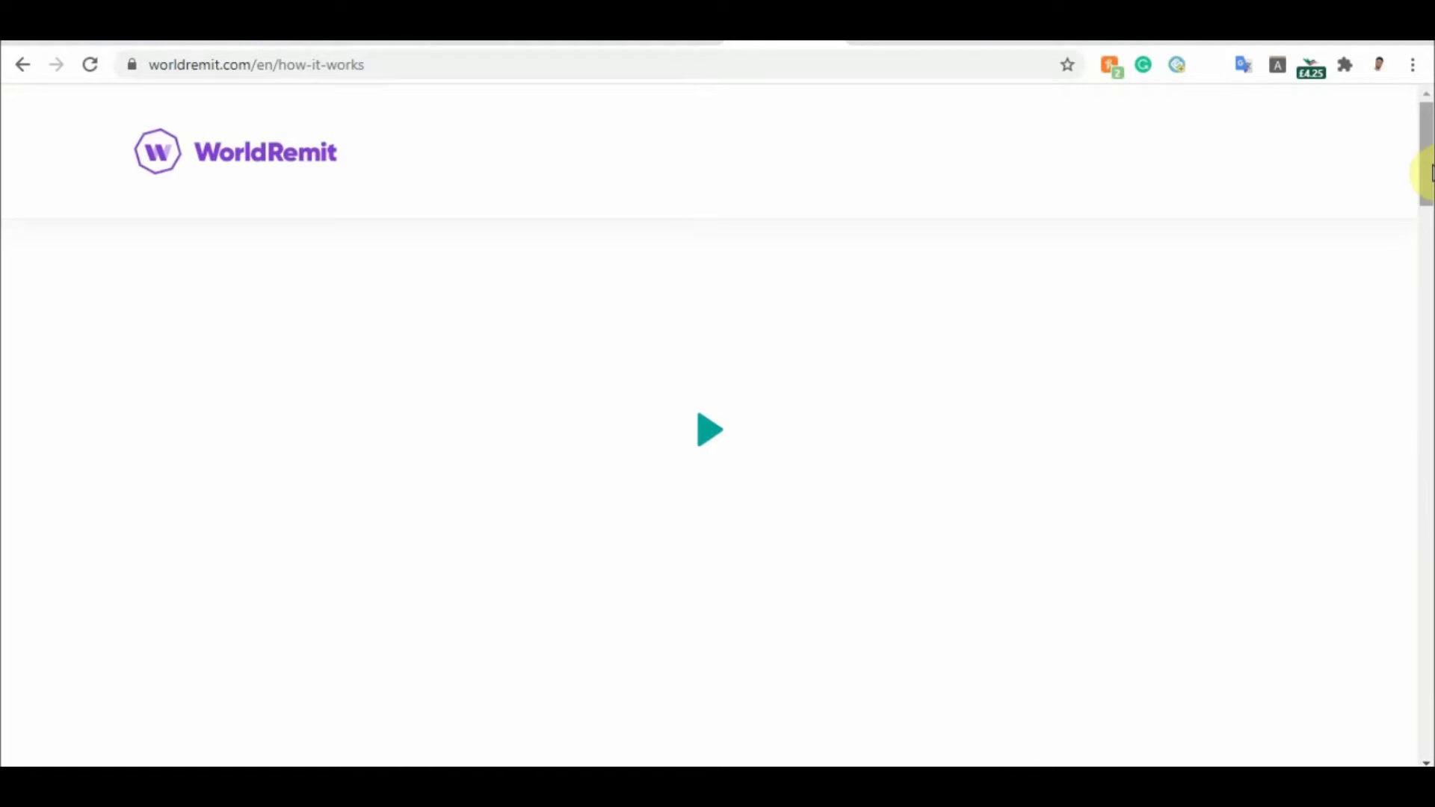
key(End)
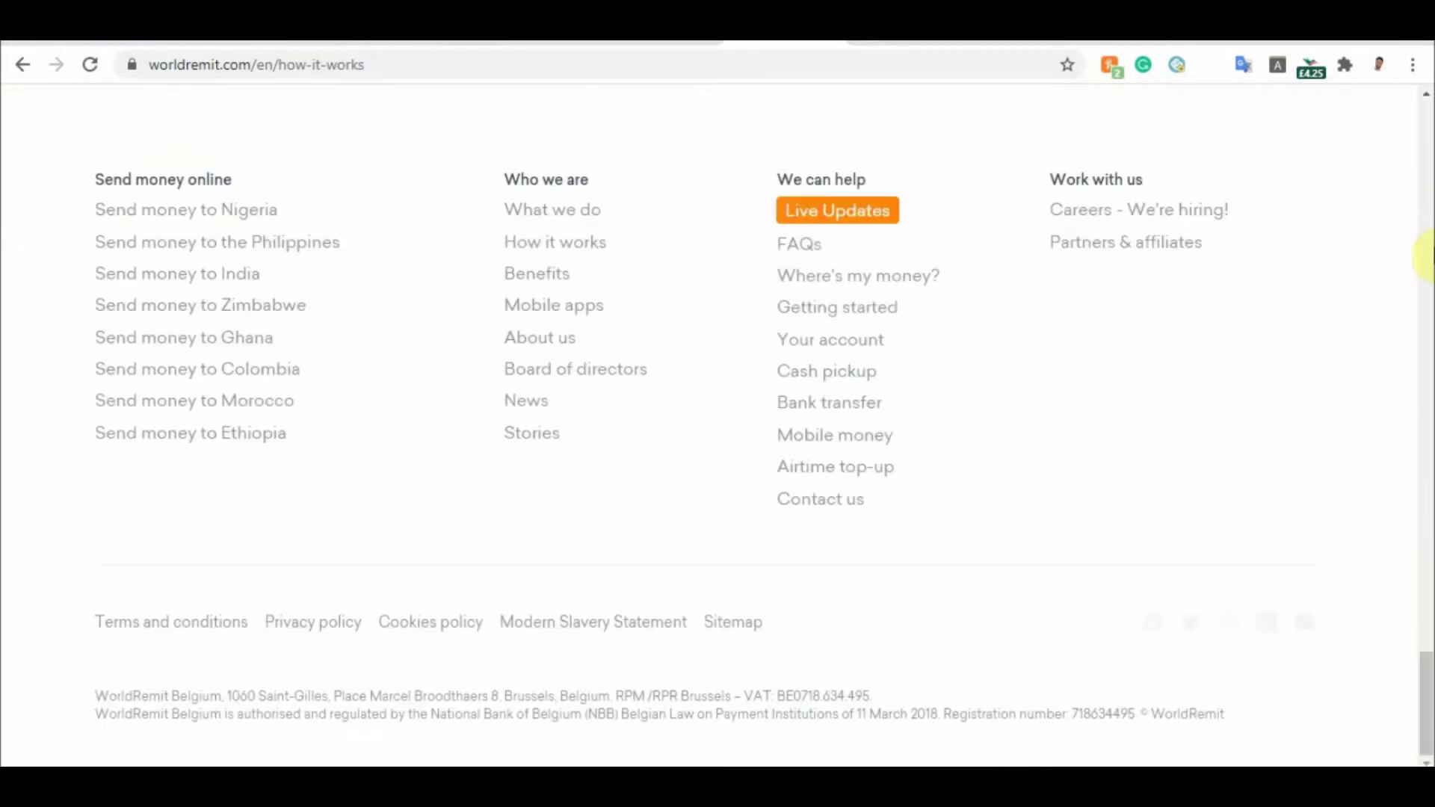
drag(1429, 716, 1427, 238)
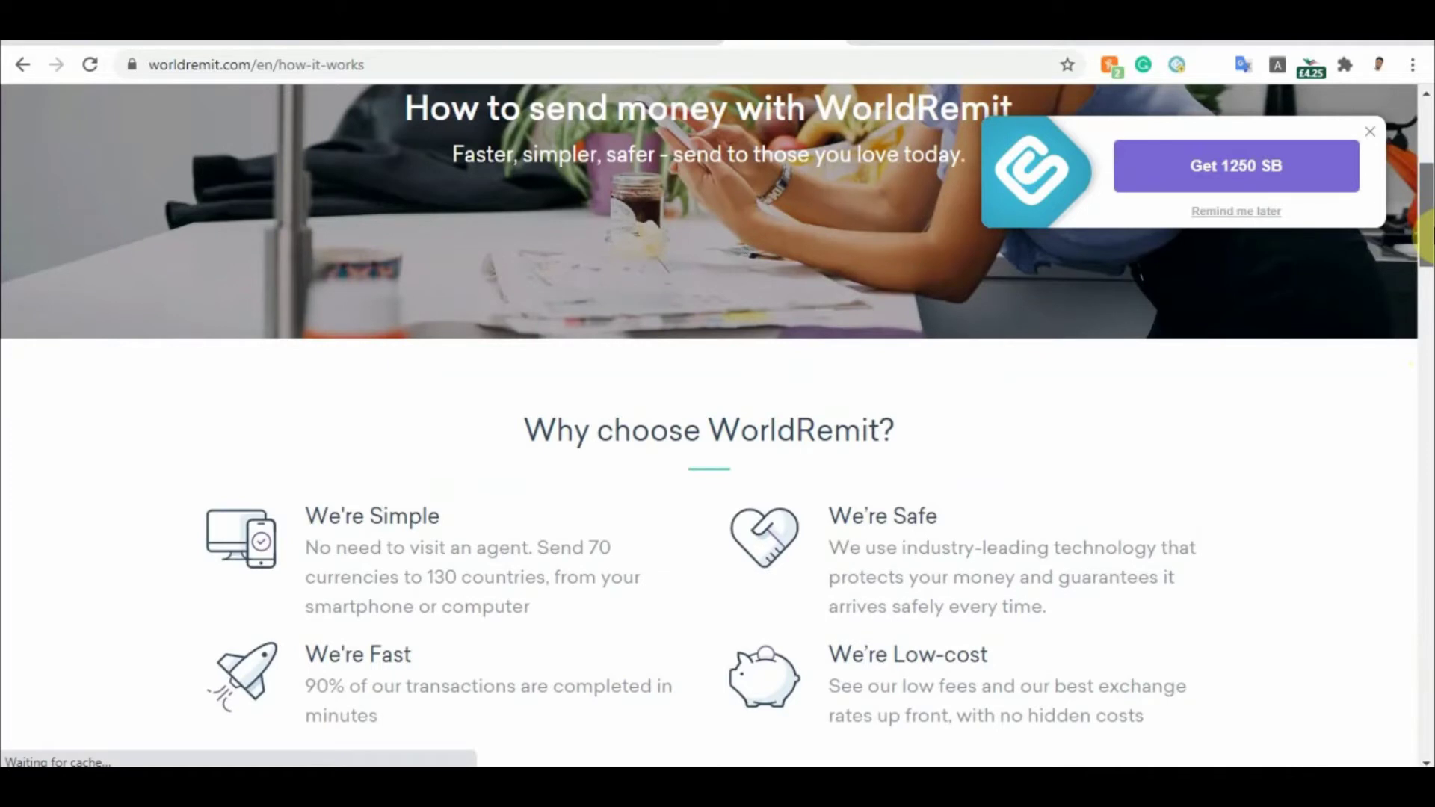
Close the 'Get 1250 SB' pop-up and scroll to the 'Transfer money with WorldRemit' steps
drag(1427, 238, 1427, 257)
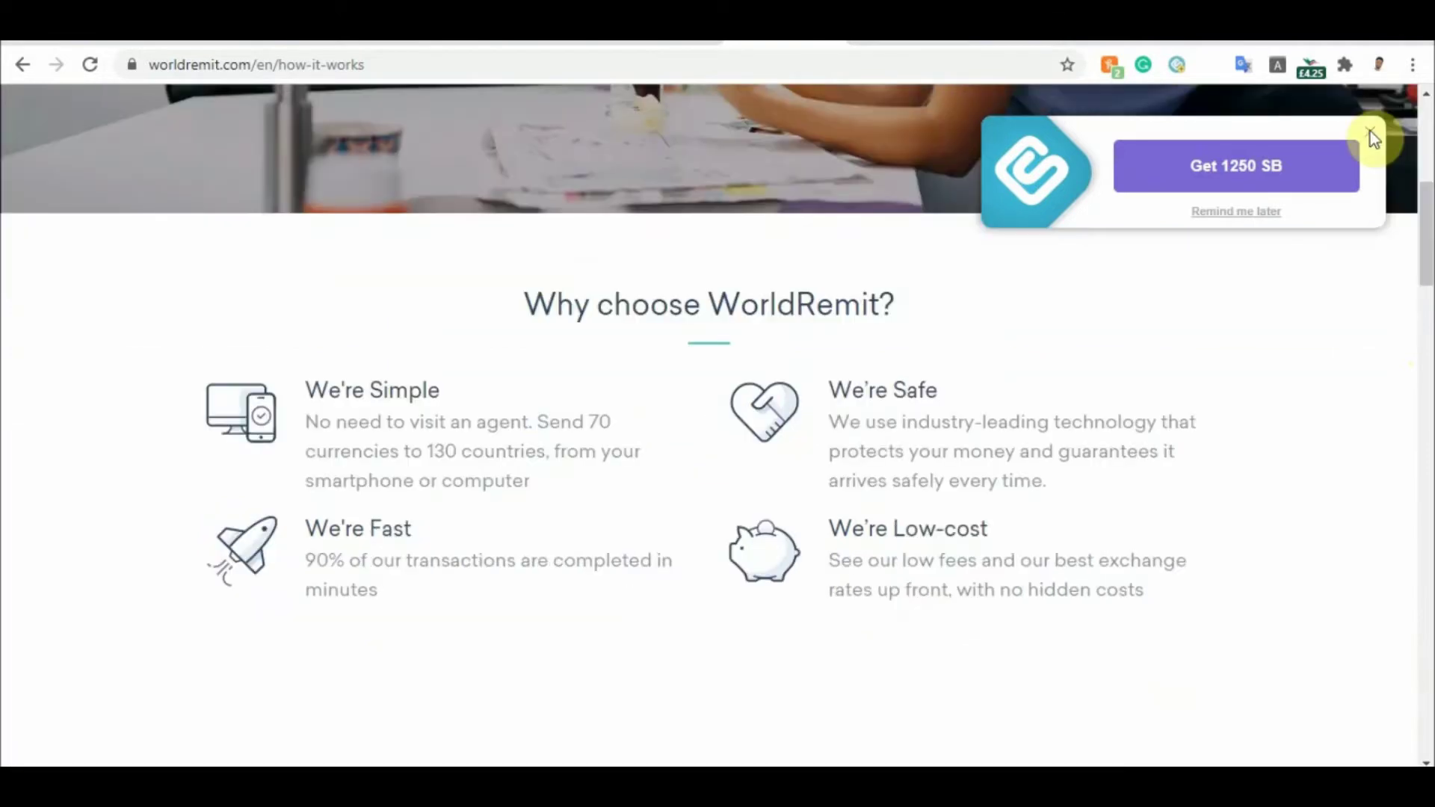
click(1370, 131)
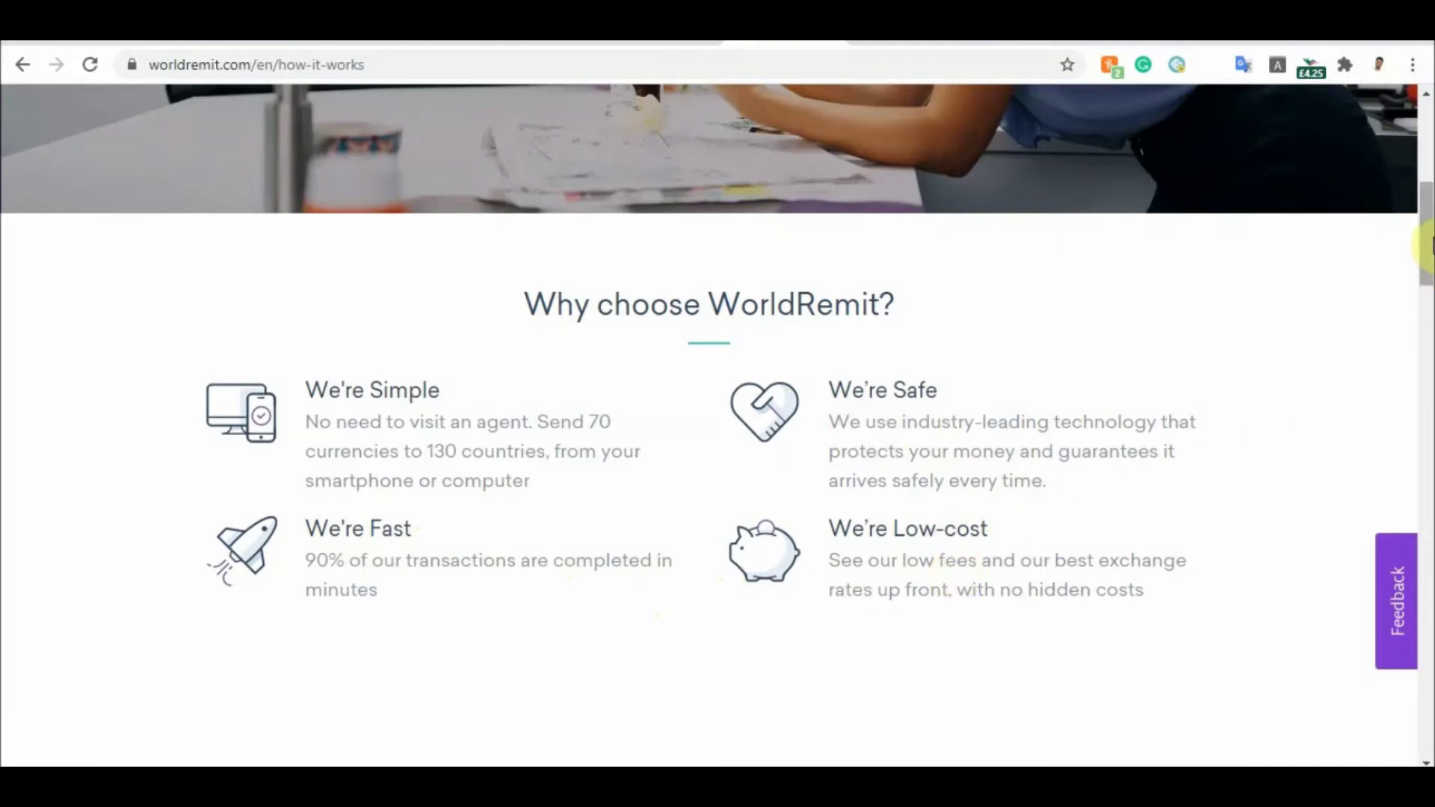
drag(1427, 251, 1428, 265)
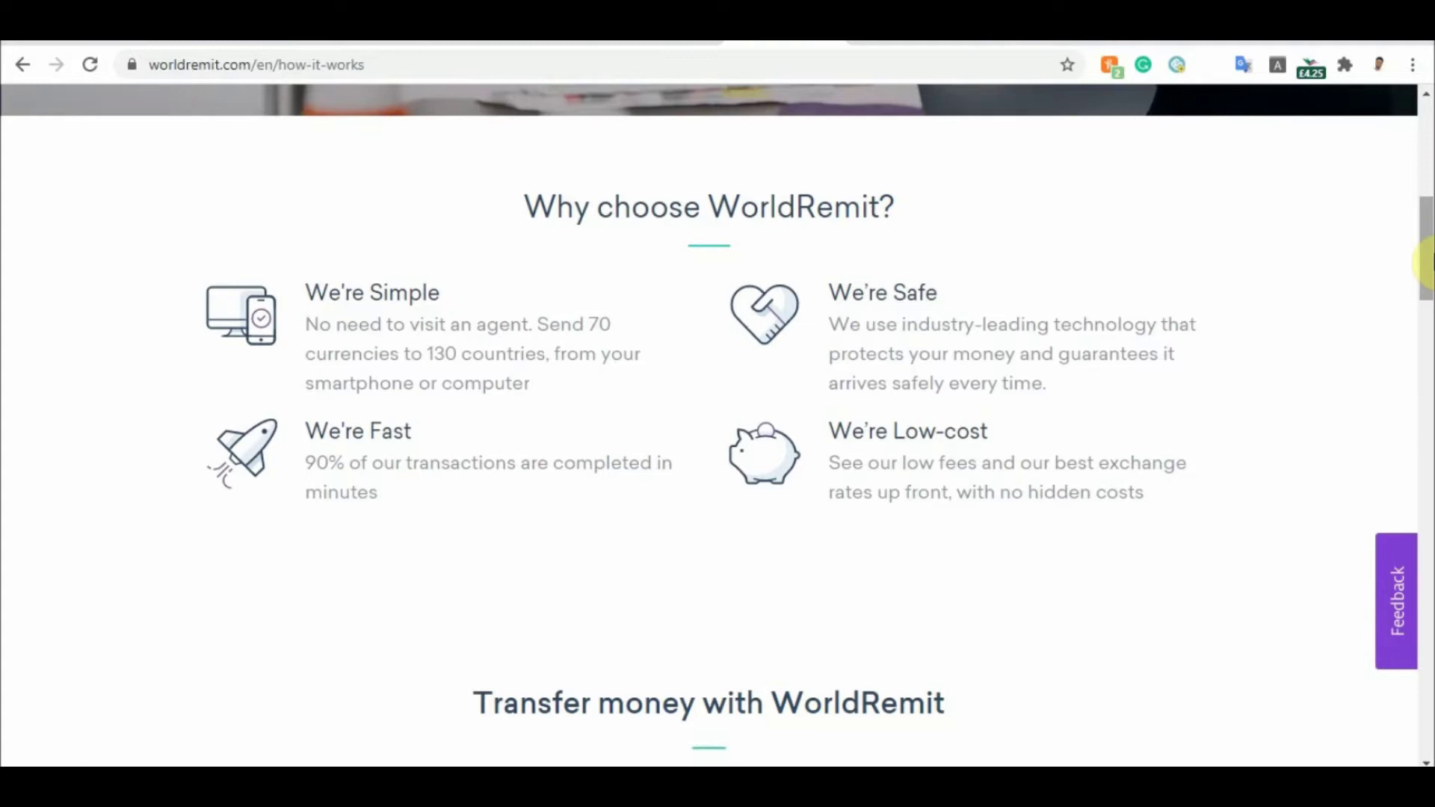
drag(1428, 266, 1427, 330)
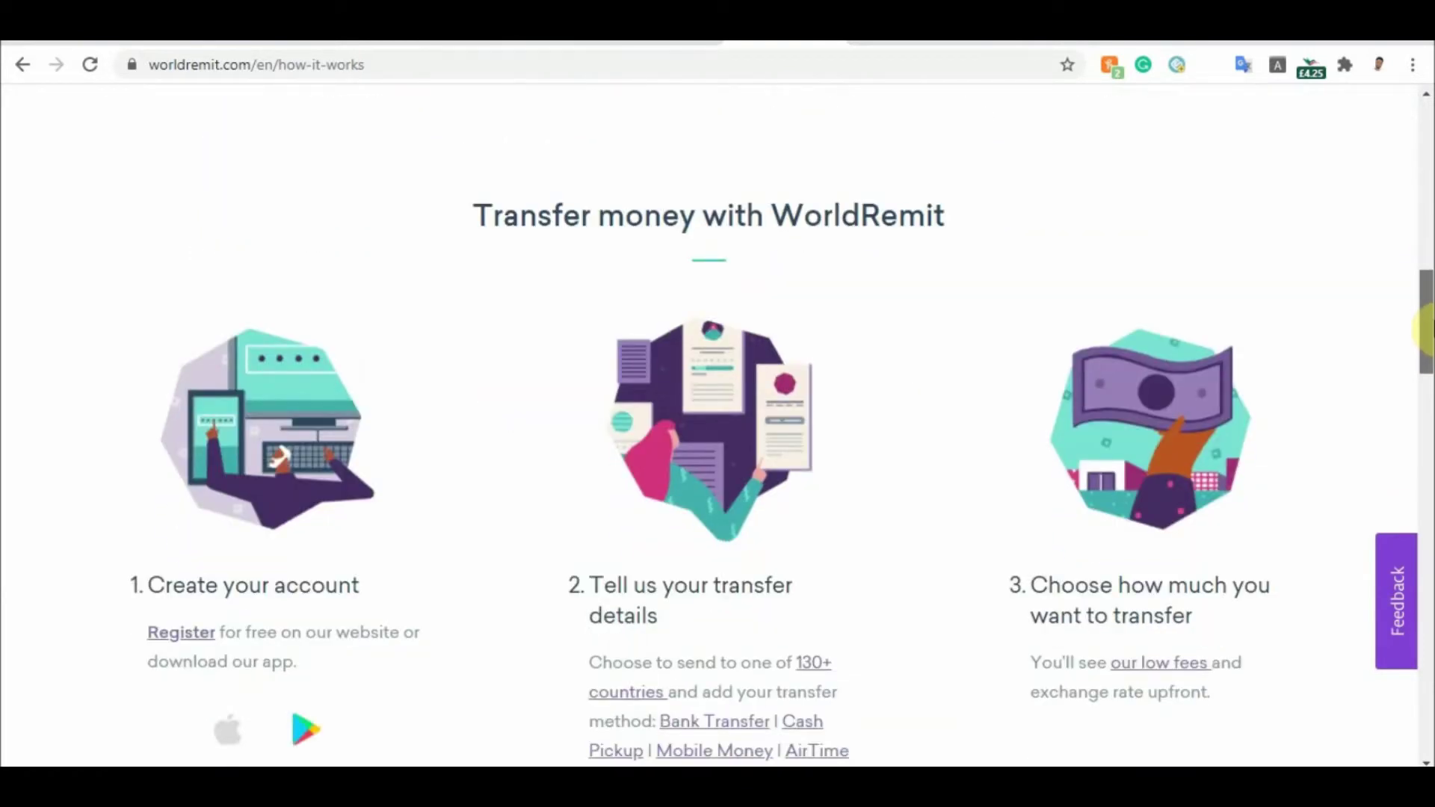
drag(1427, 331, 1428, 357)
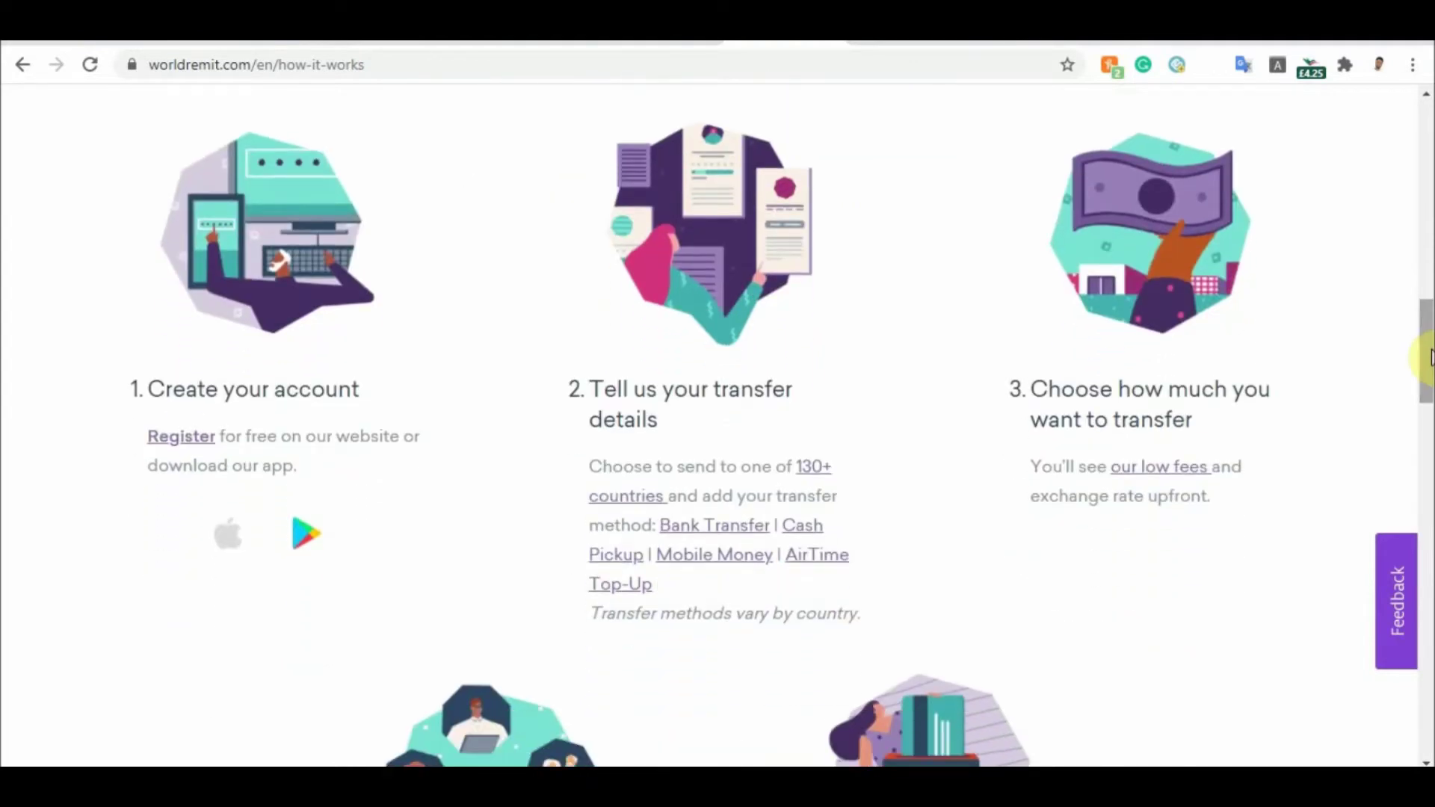
drag(1429, 366, 1429, 432)
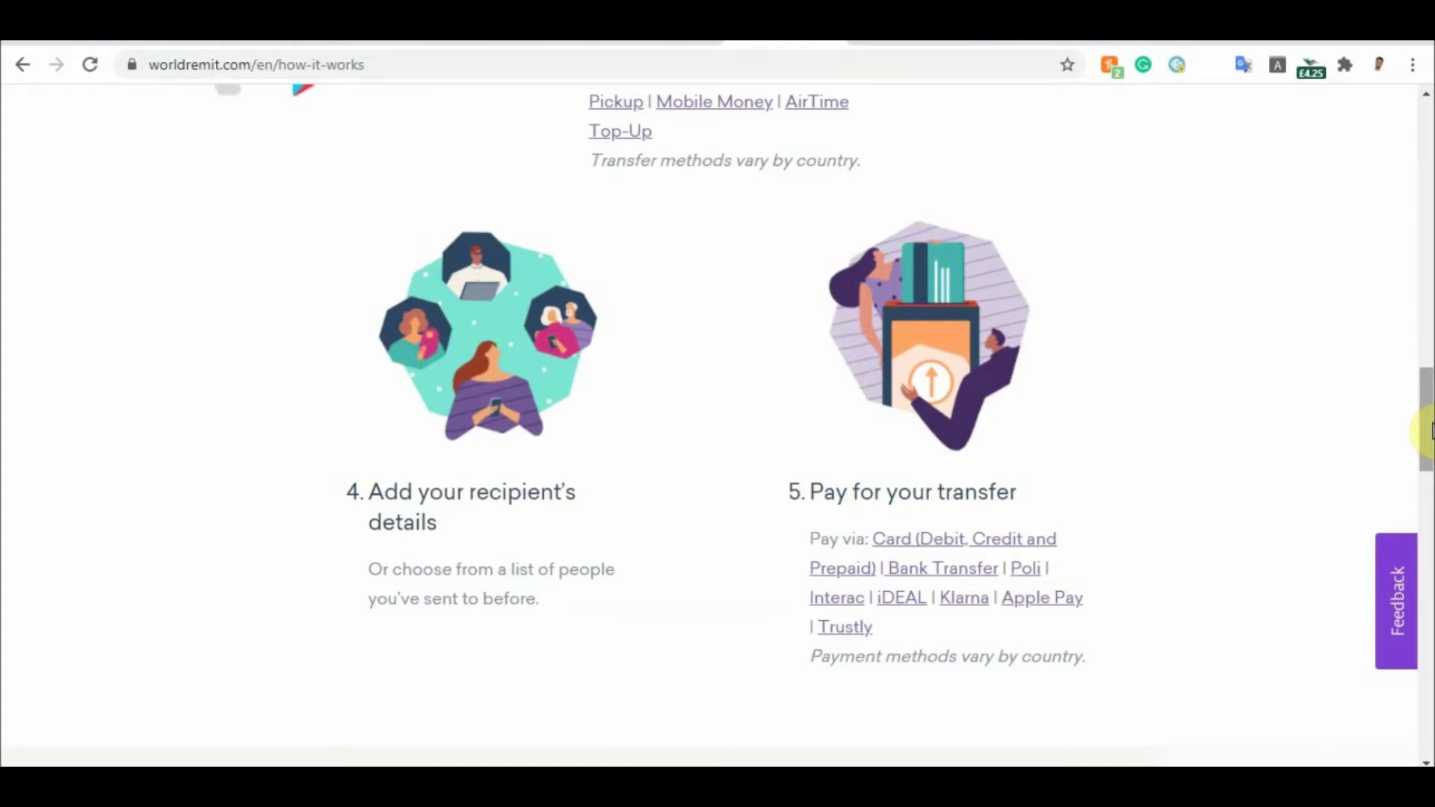
drag(1428, 432, 1429, 463)
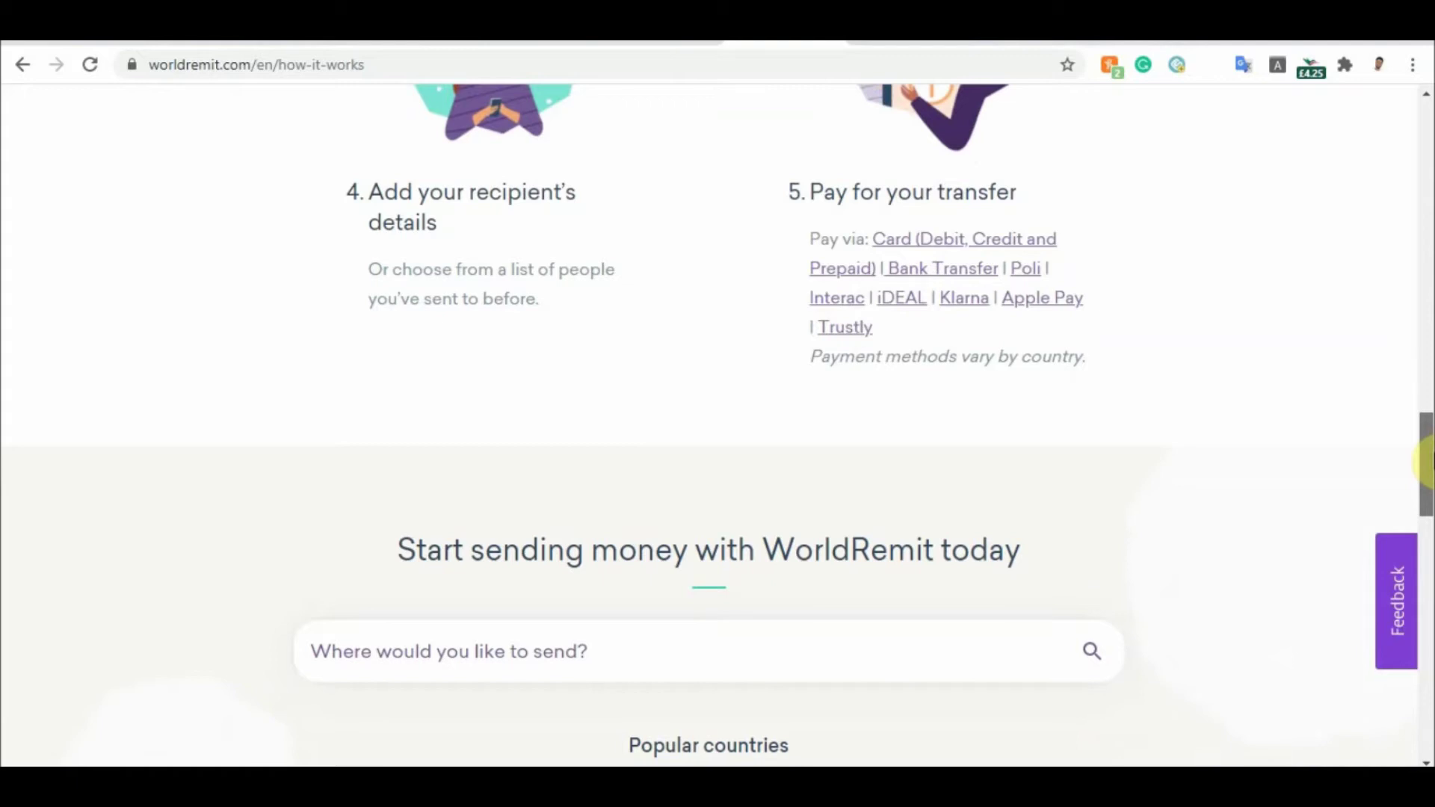
drag(1429, 463, 1429, 493)
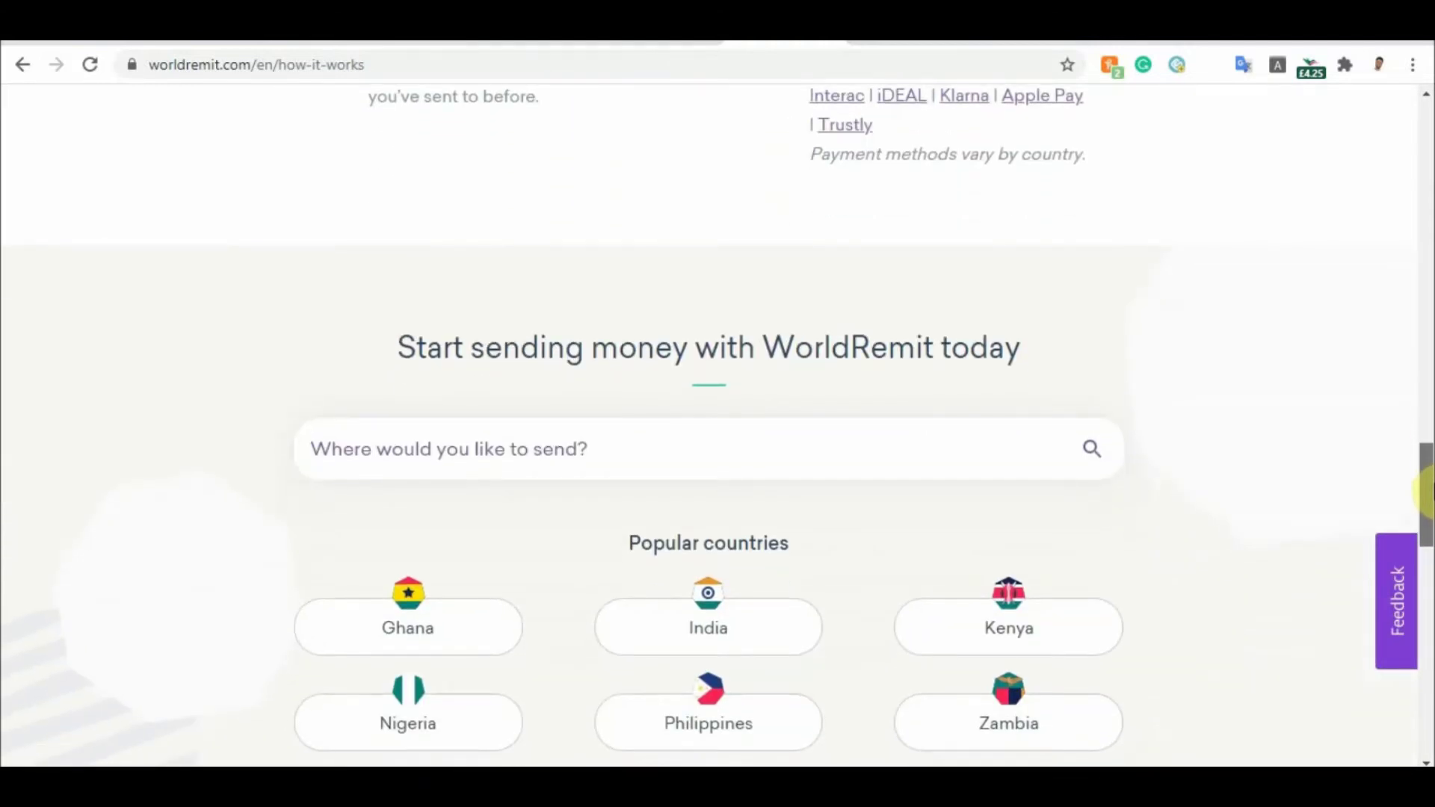
drag(1428, 491, 1429, 502)
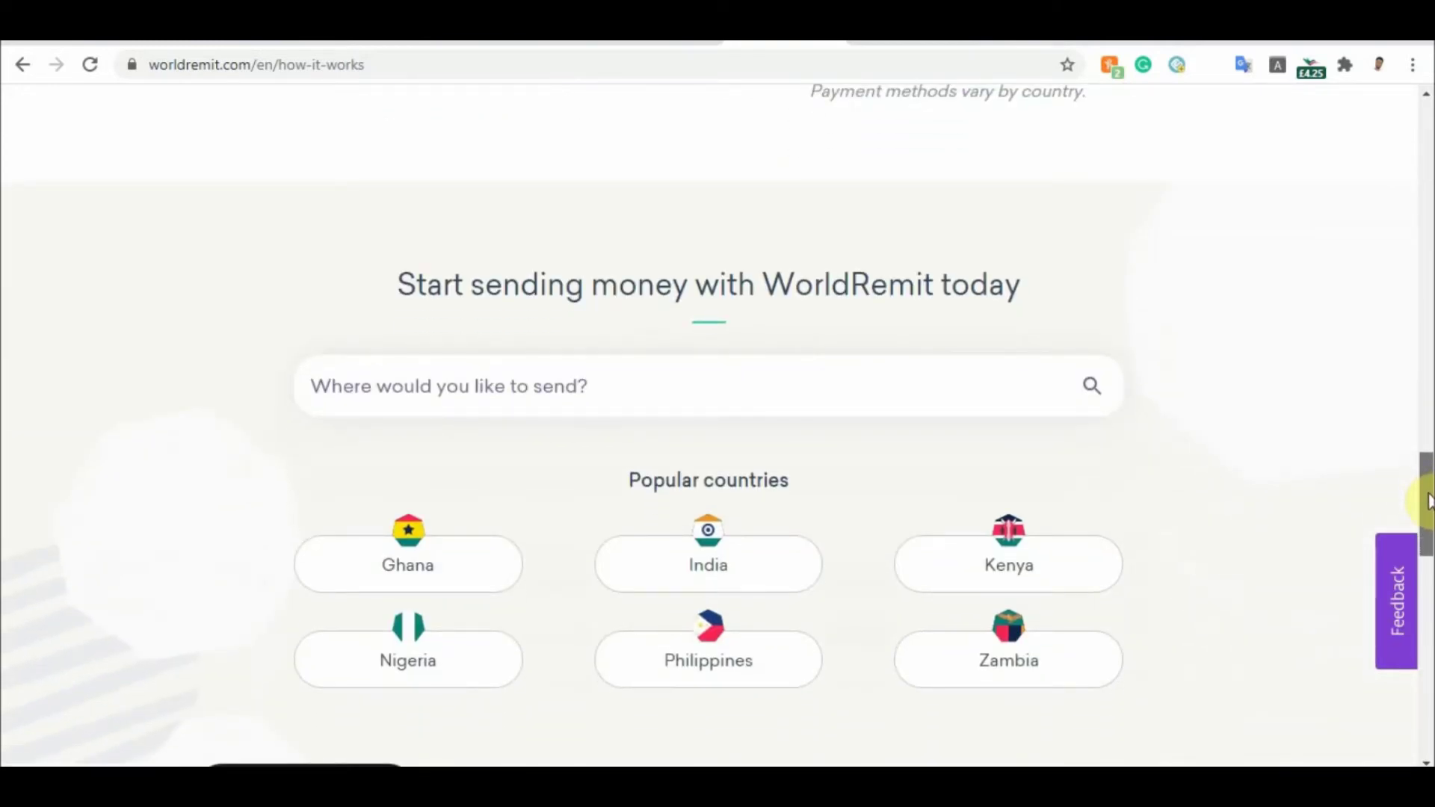
drag(1428, 502, 1428, 527)
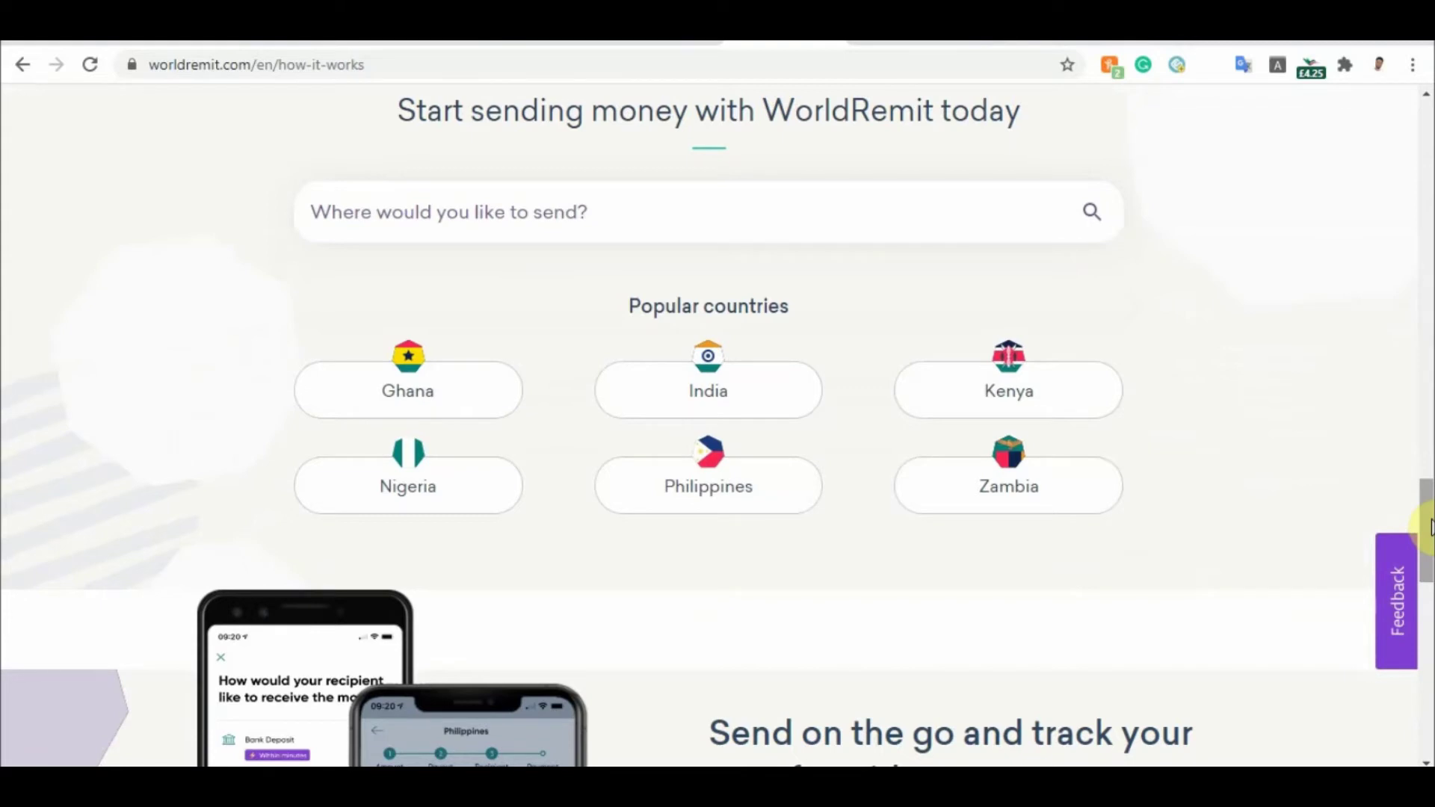
drag(1429, 528, 1428, 593)
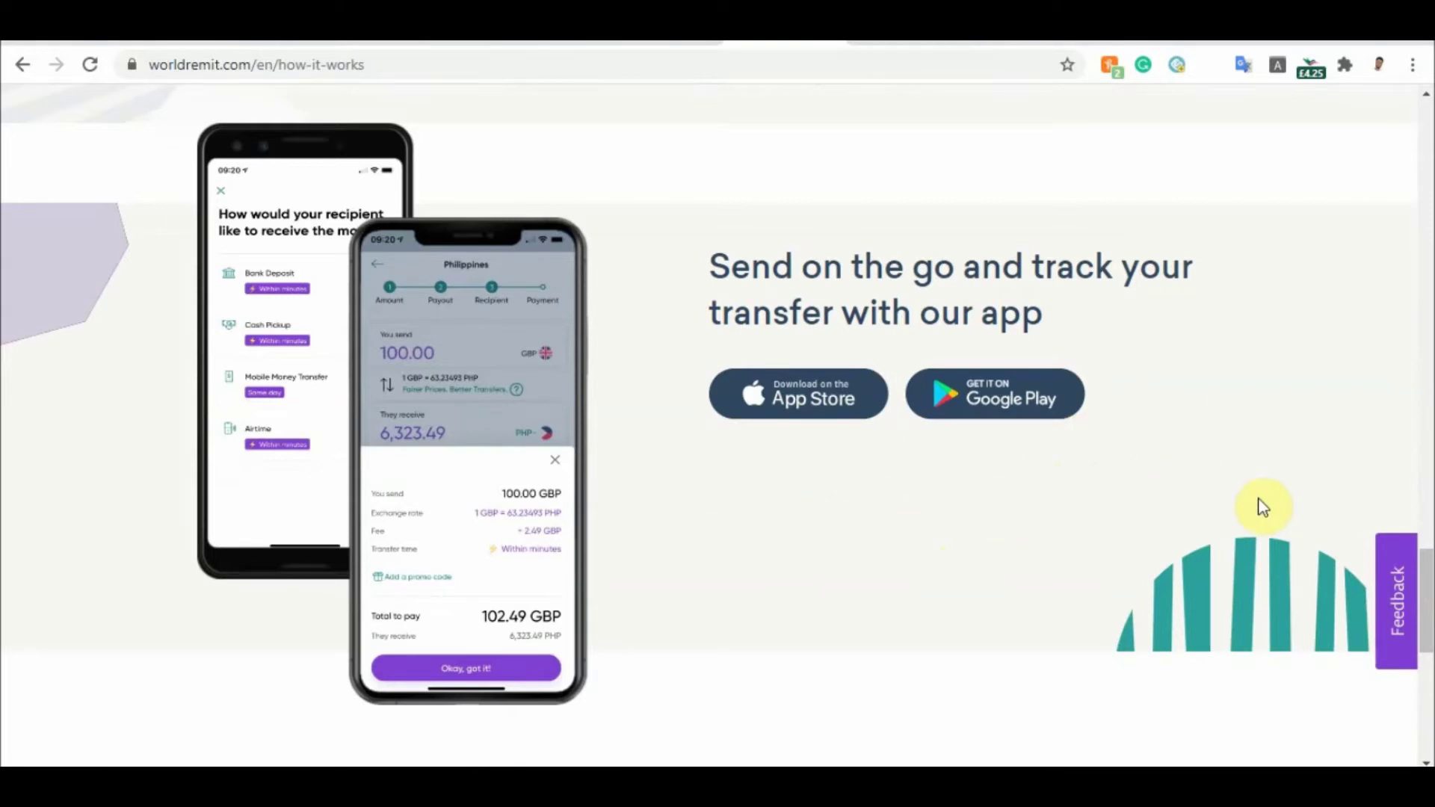
drag(1426, 566, 1410, 658)
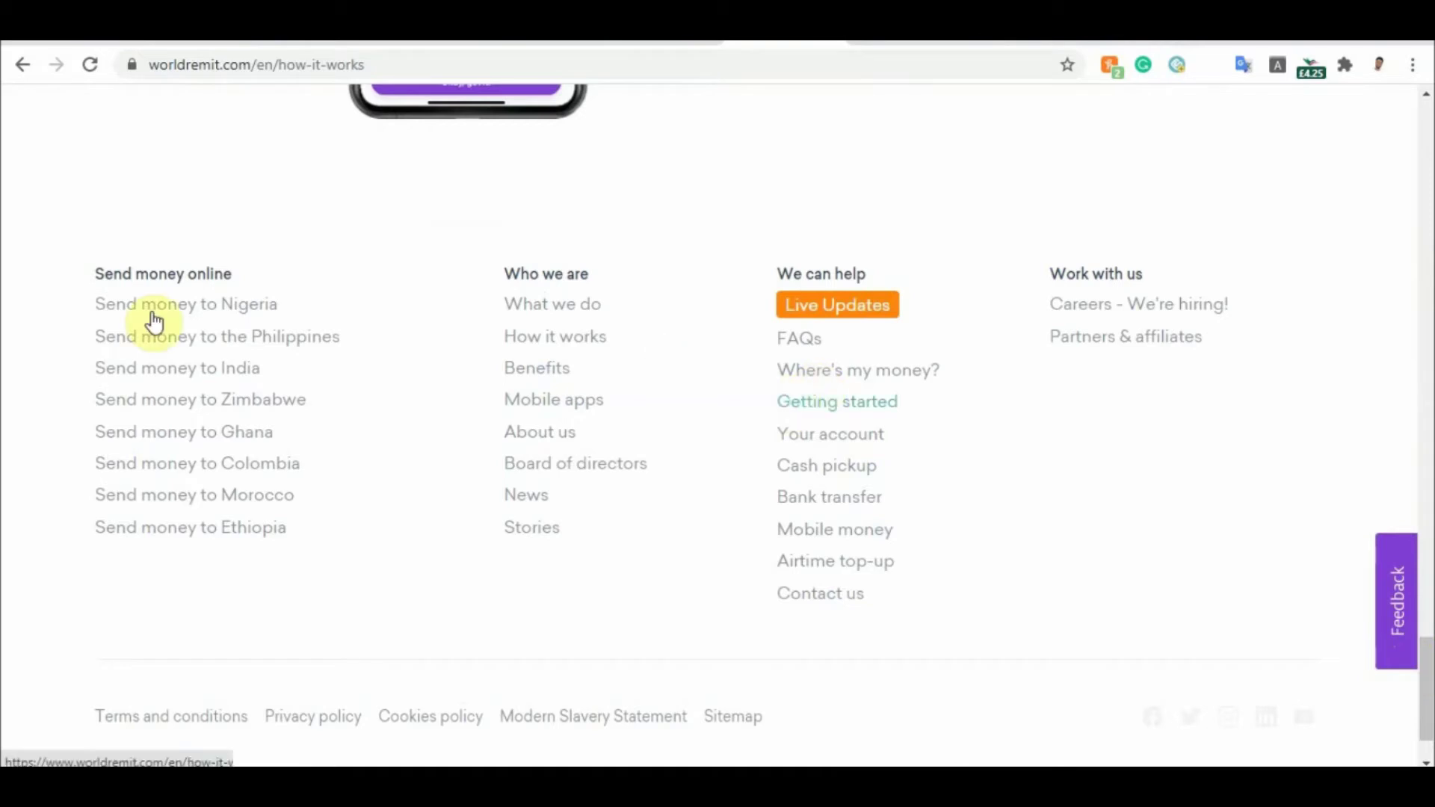
ctrl+click(256, 401)
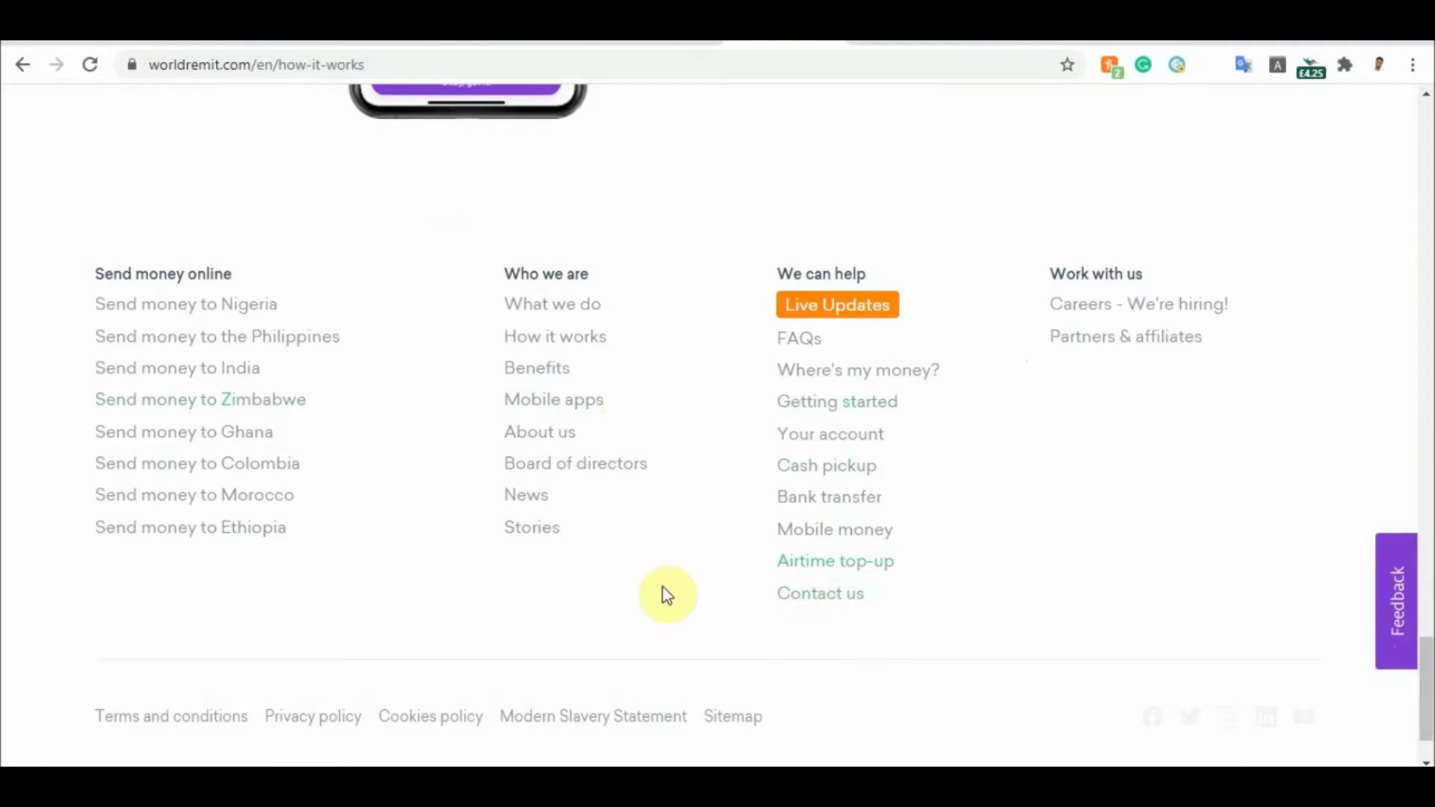
click(1425, 213)
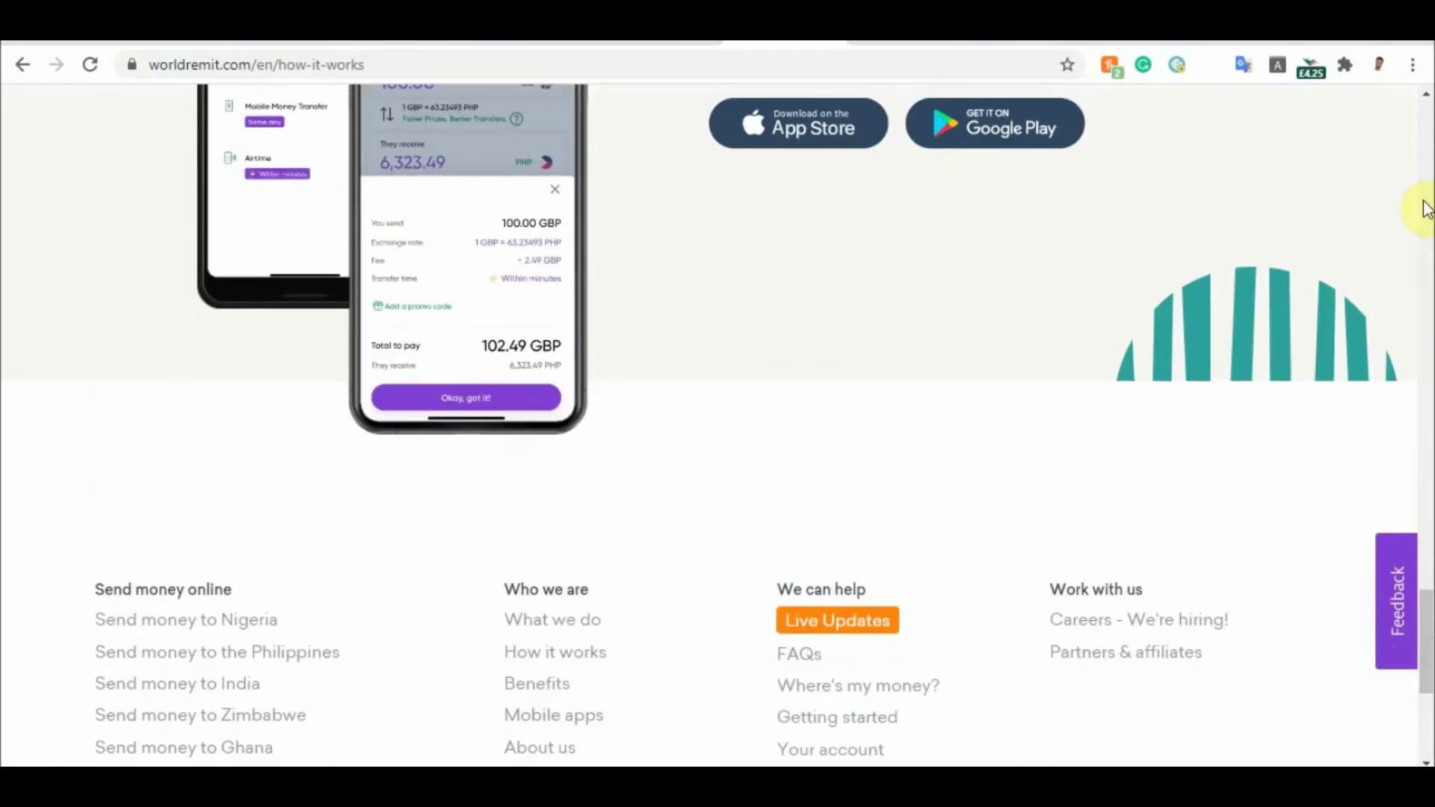
click(1424, 142)
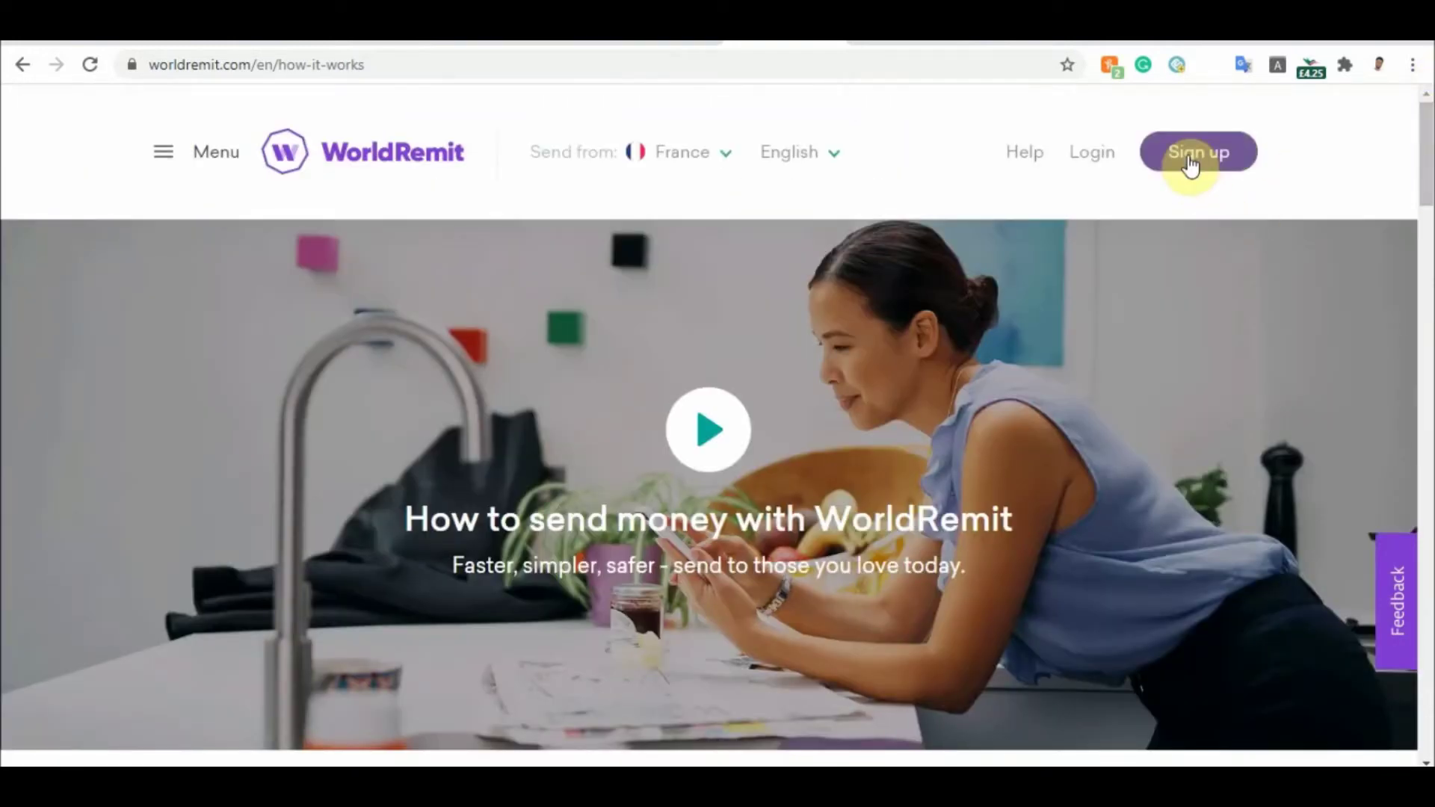
Open the 'Create an account. It's free!' page with France preselected
click(1191, 162)
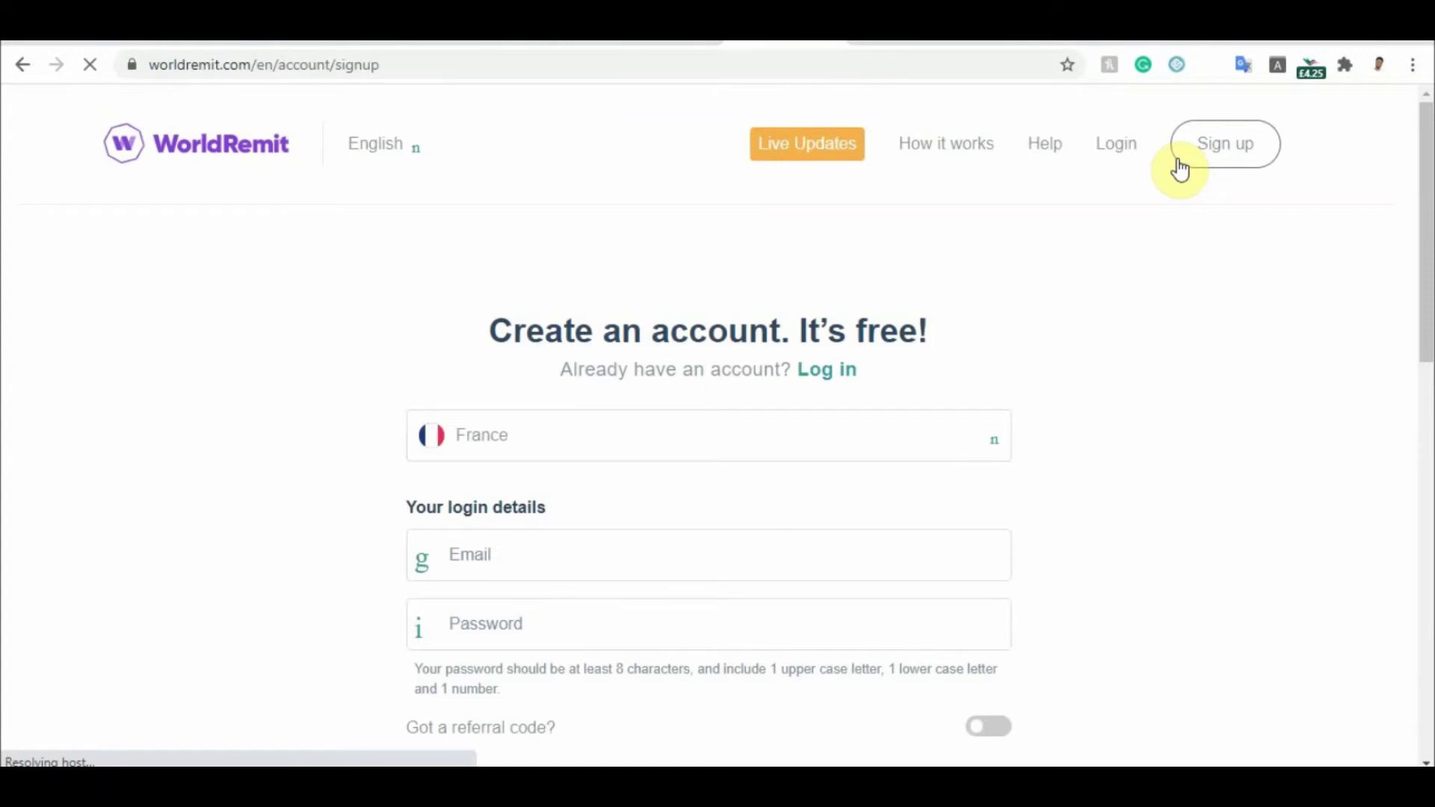
drag(1425, 179, 1425, 212)
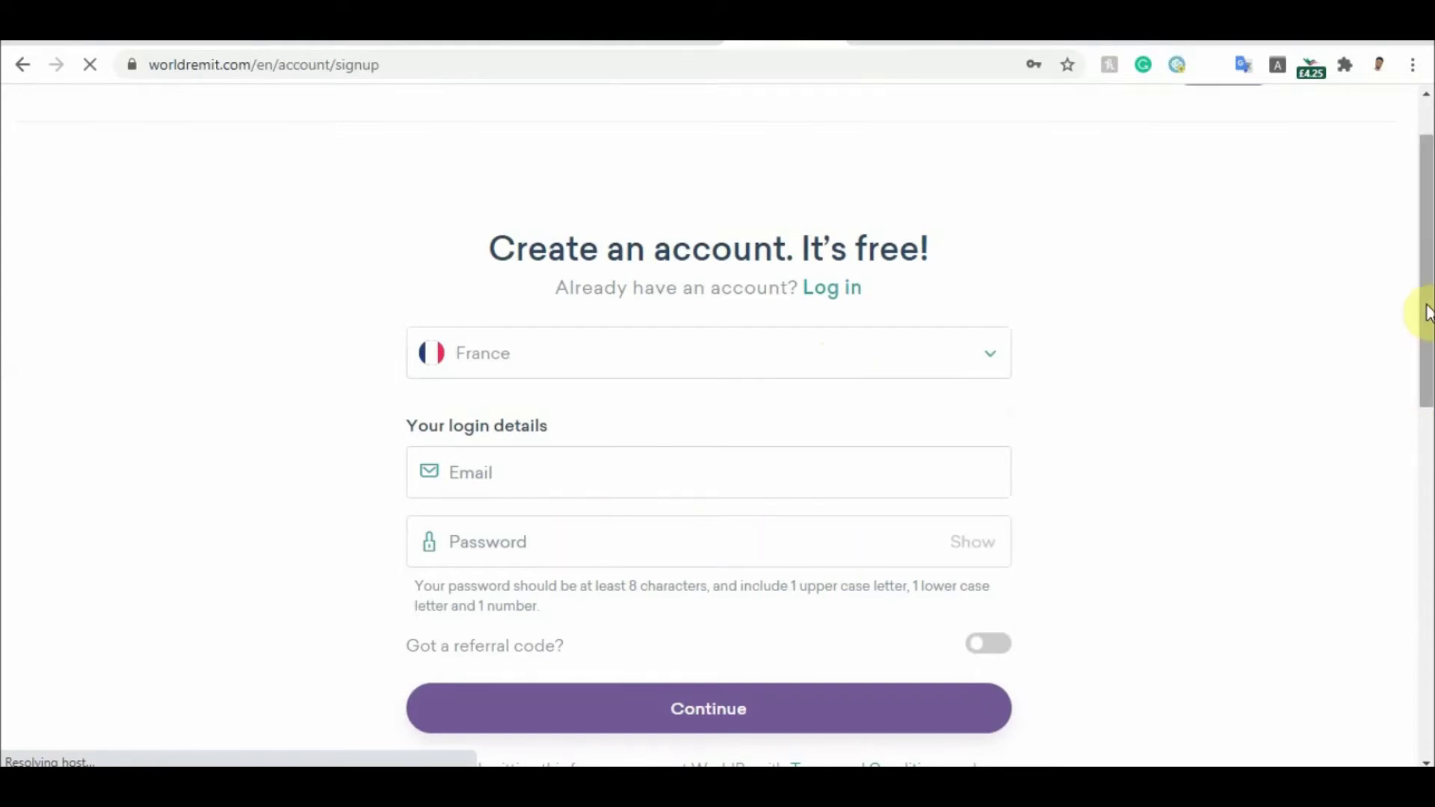
Scroll down and switch on the 'Got a referral code?' toggle
scroll(1425, 352, down, 2)
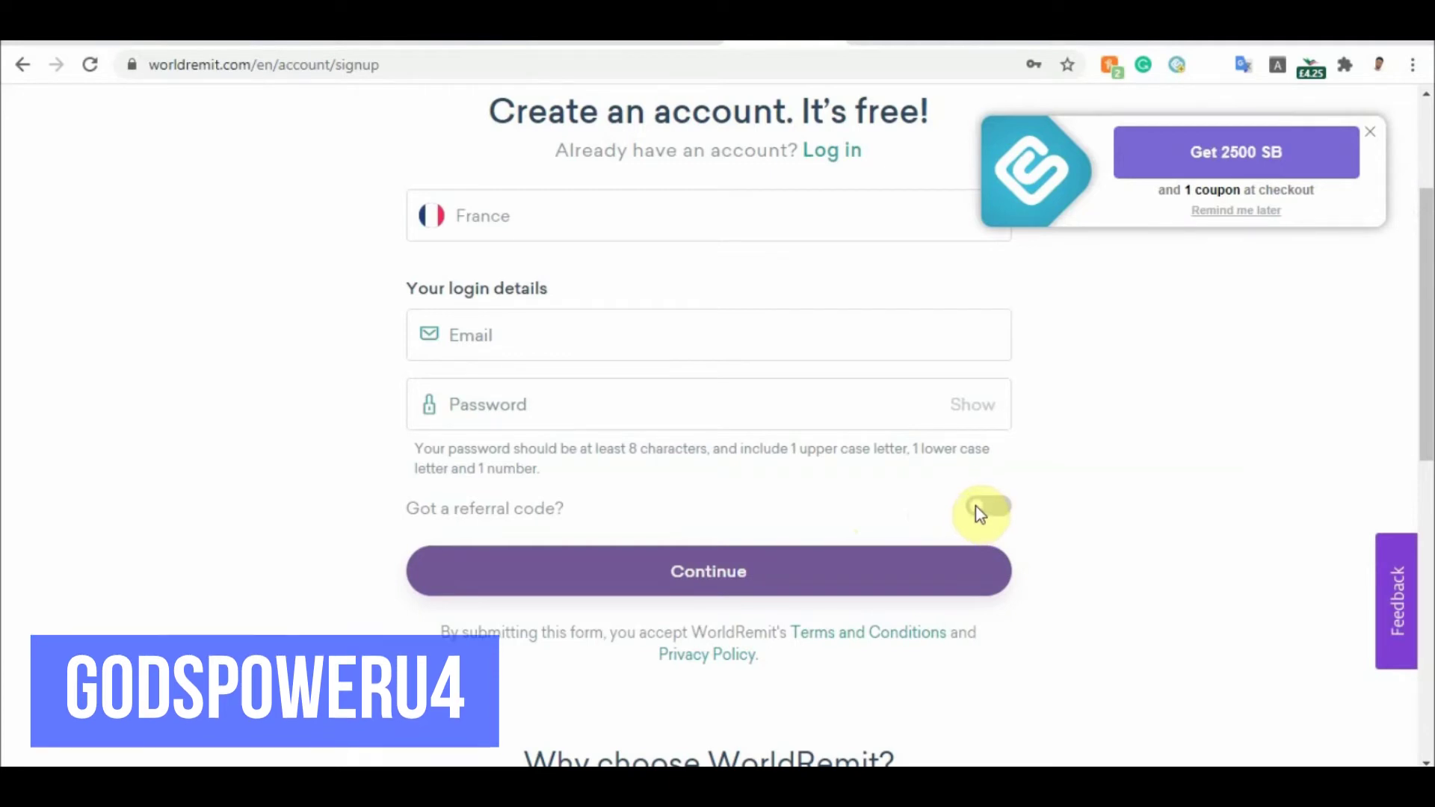
click(979, 514)
Enter the referral code in capital letters in the Referral Code field
click(525, 559)
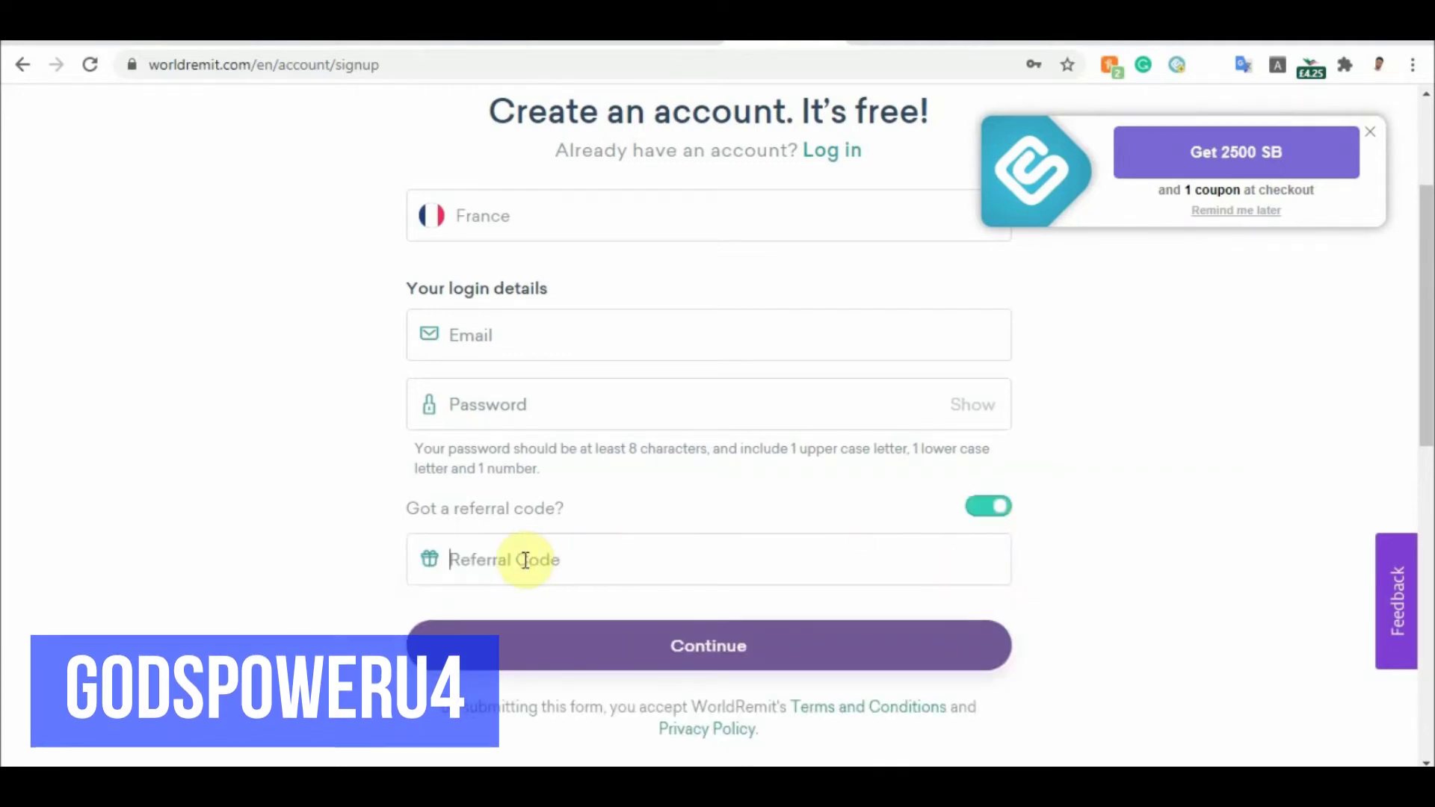
key(Caps_Lock)
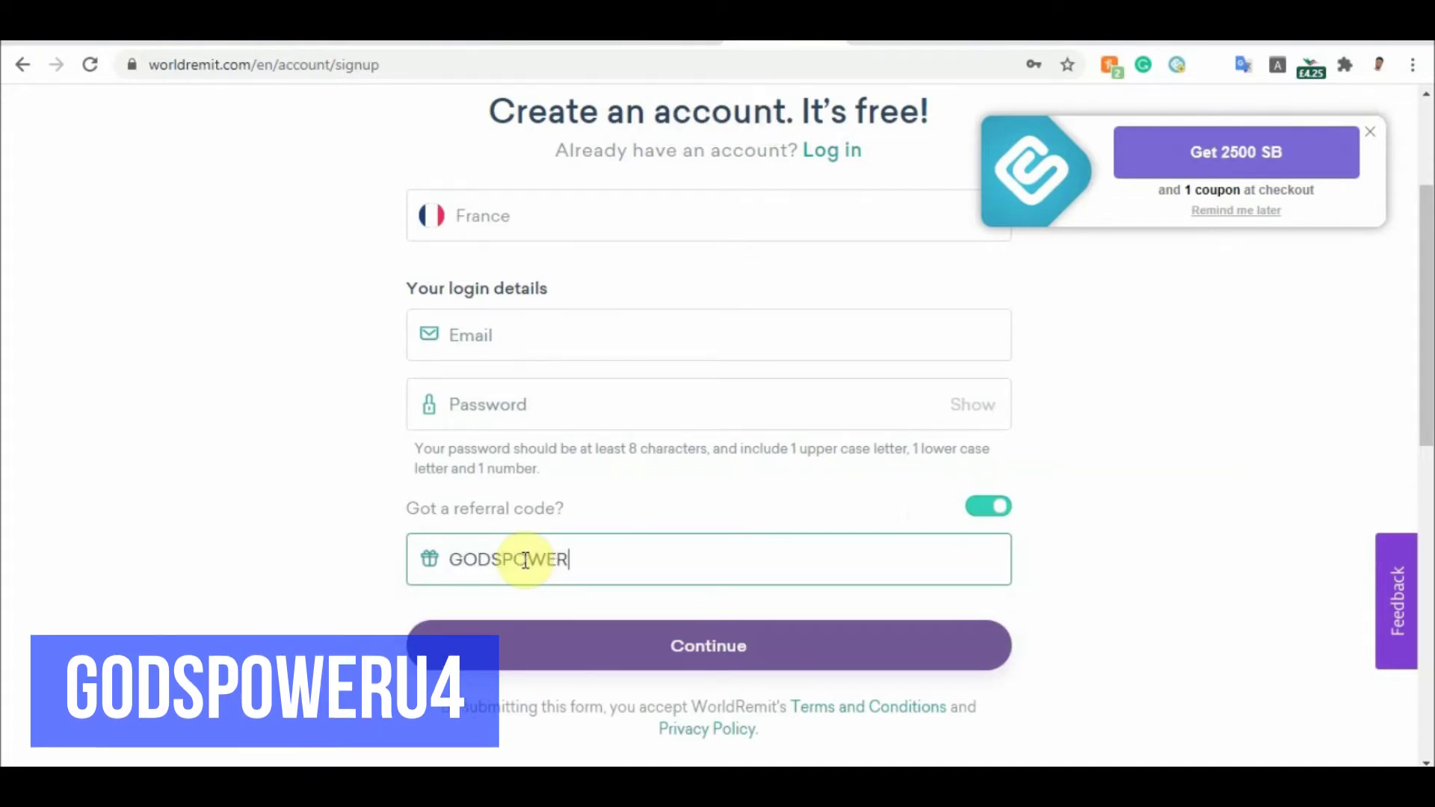
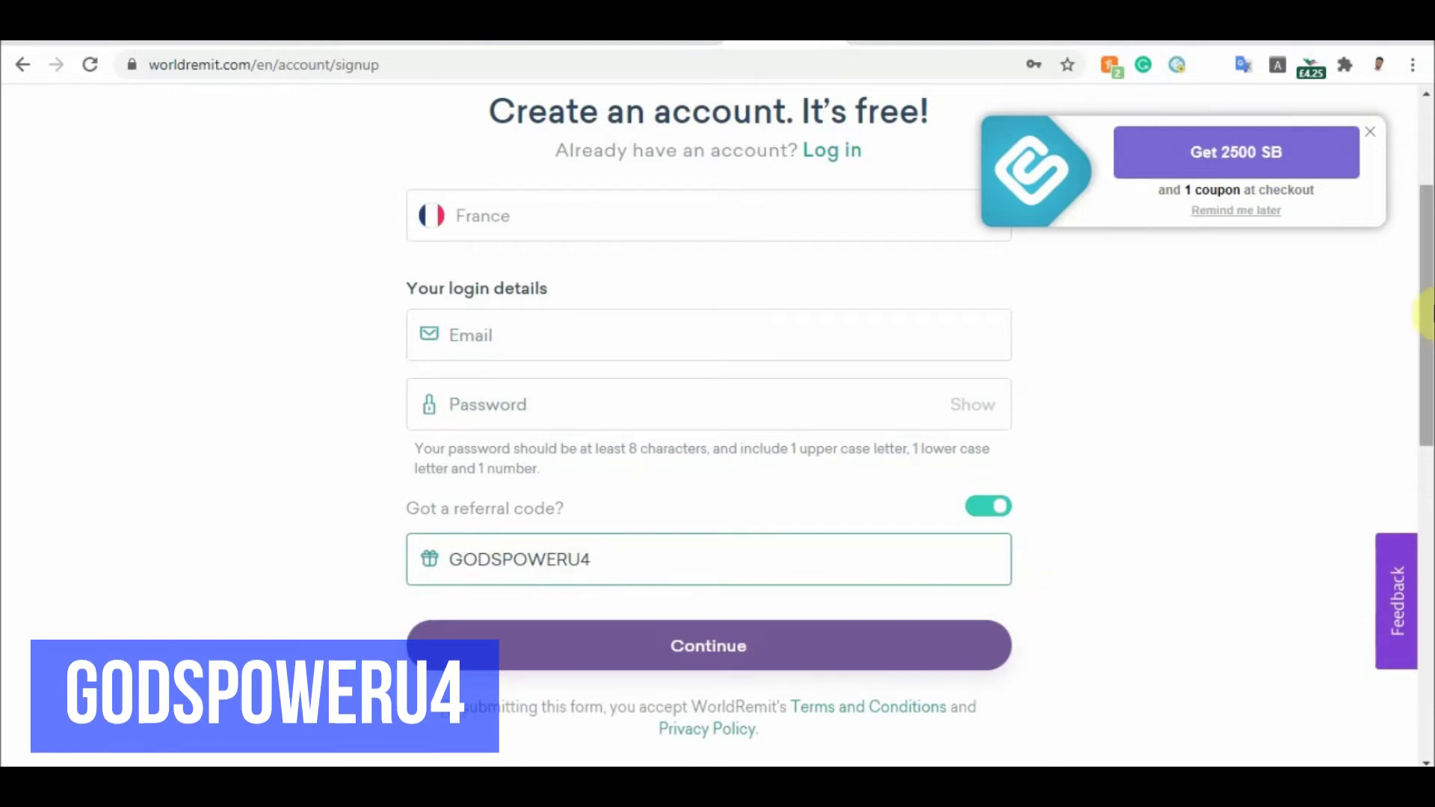
scroll(1426, 313, up, 3)
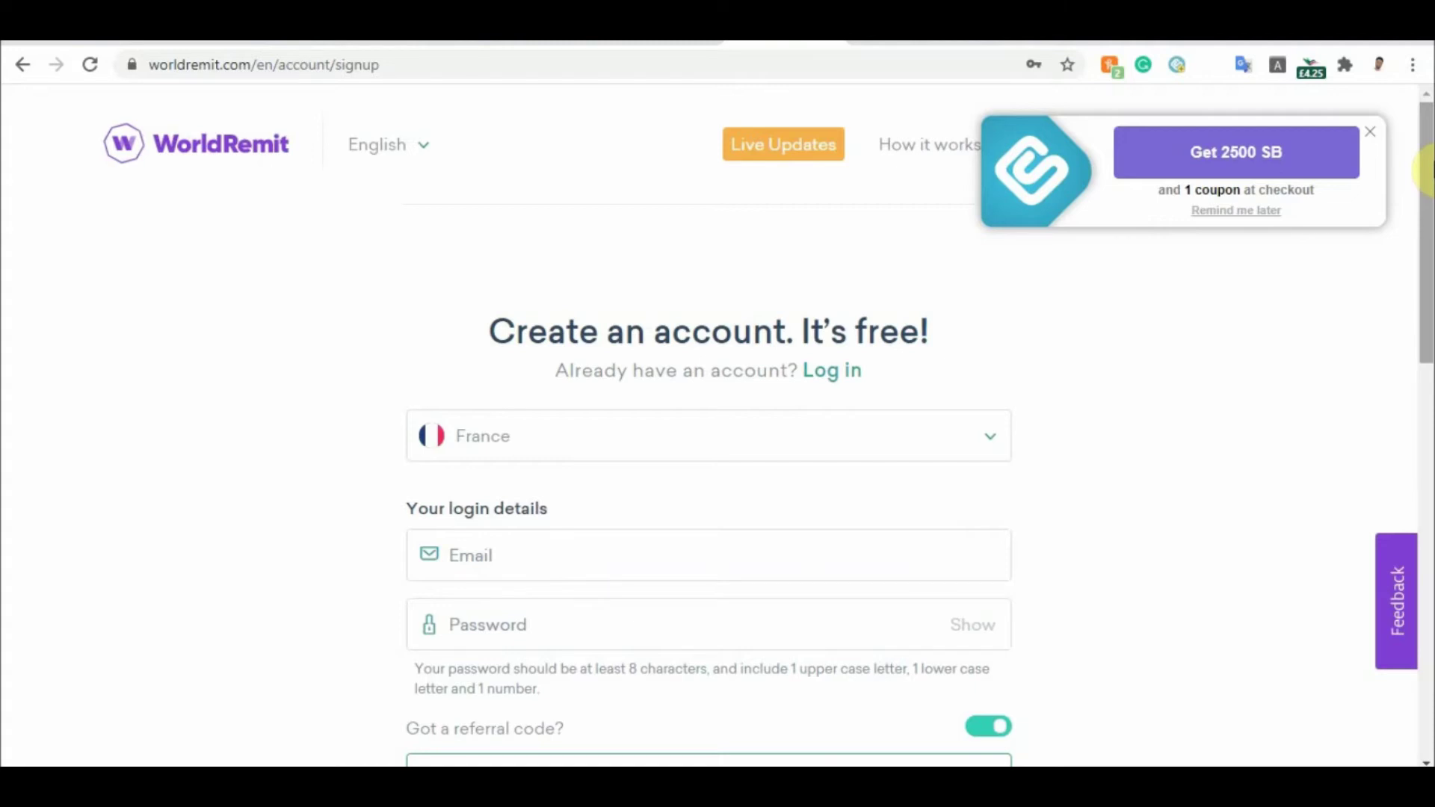
Close the promo pop-up and log in using the autofilled saved email and password
click(1372, 139)
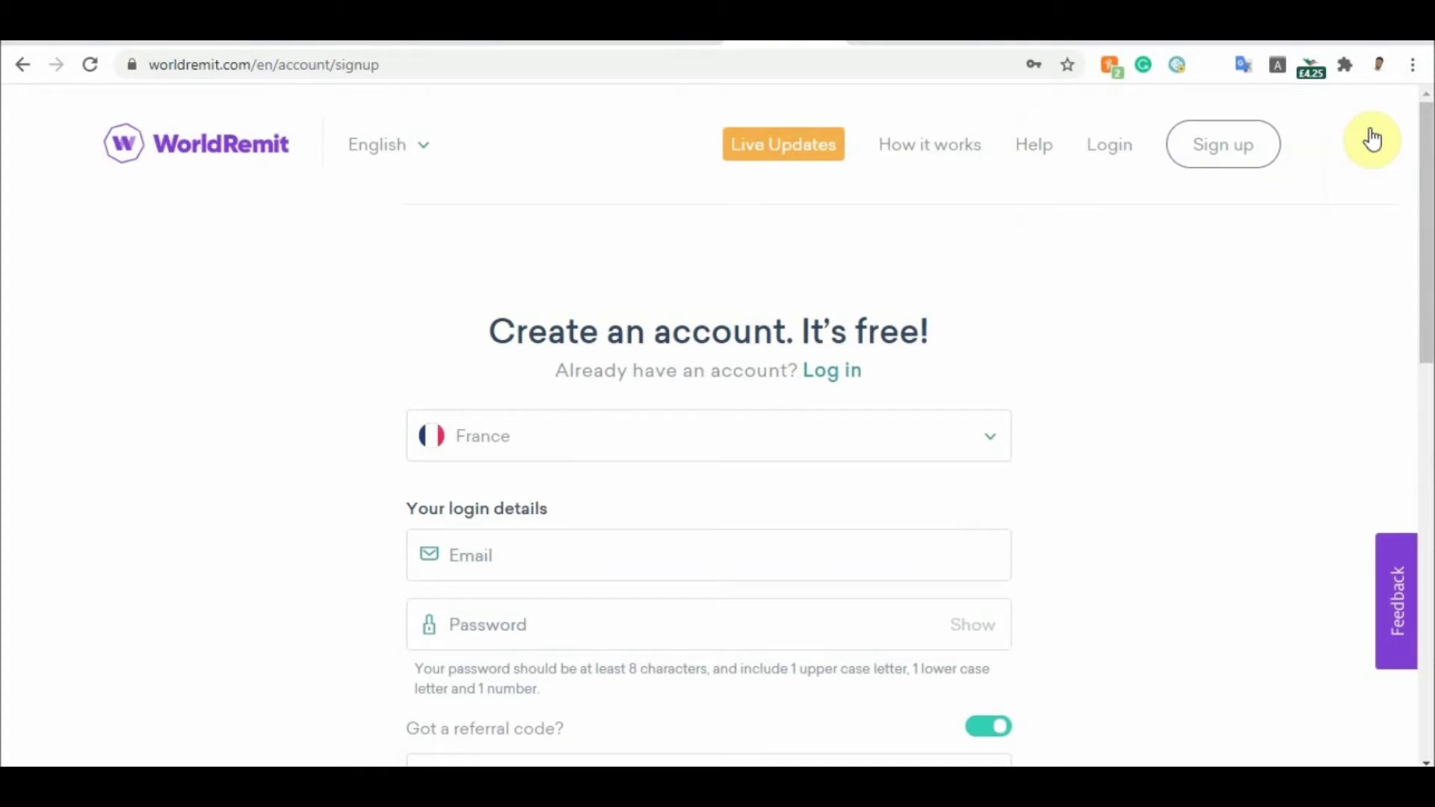
click(1108, 158)
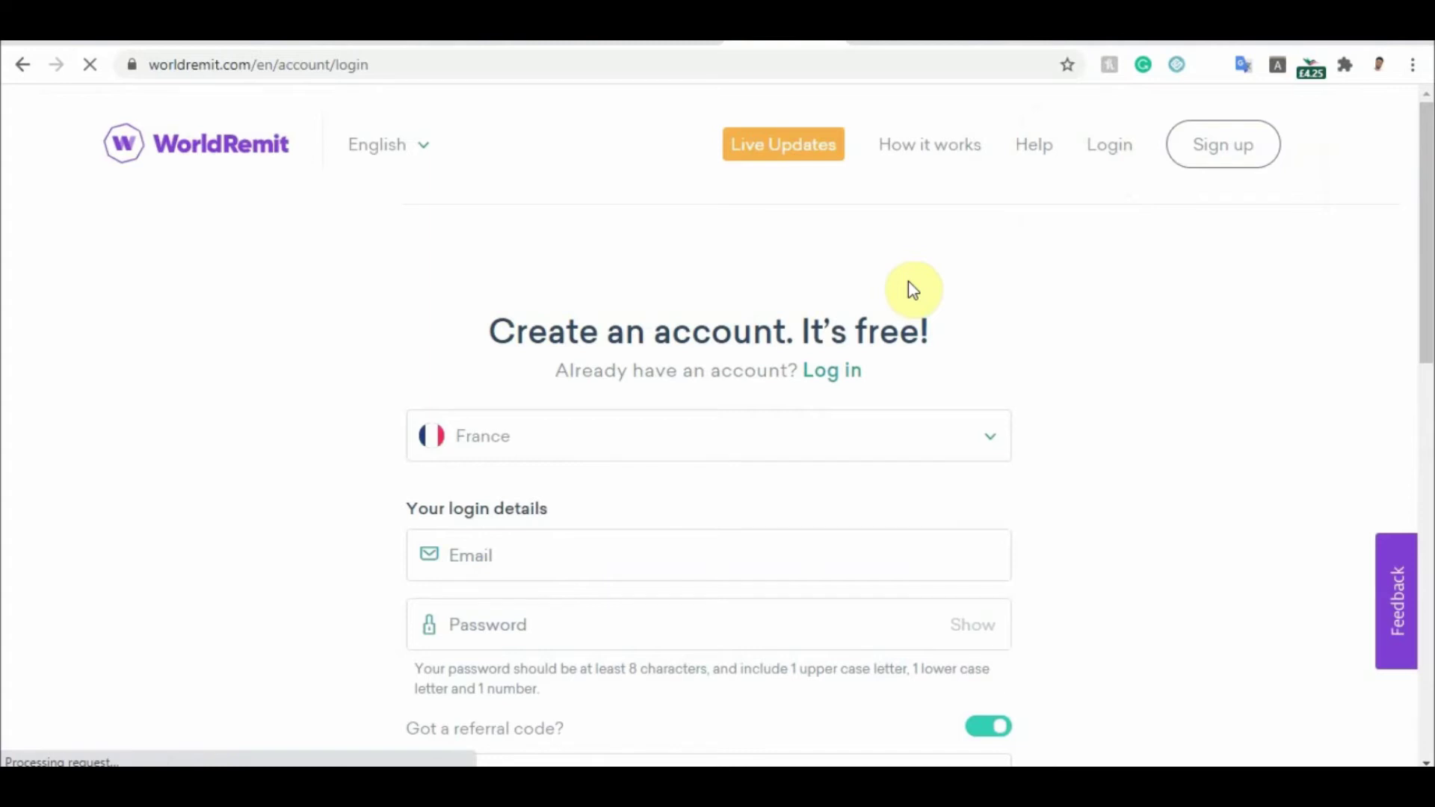
click(585, 408)
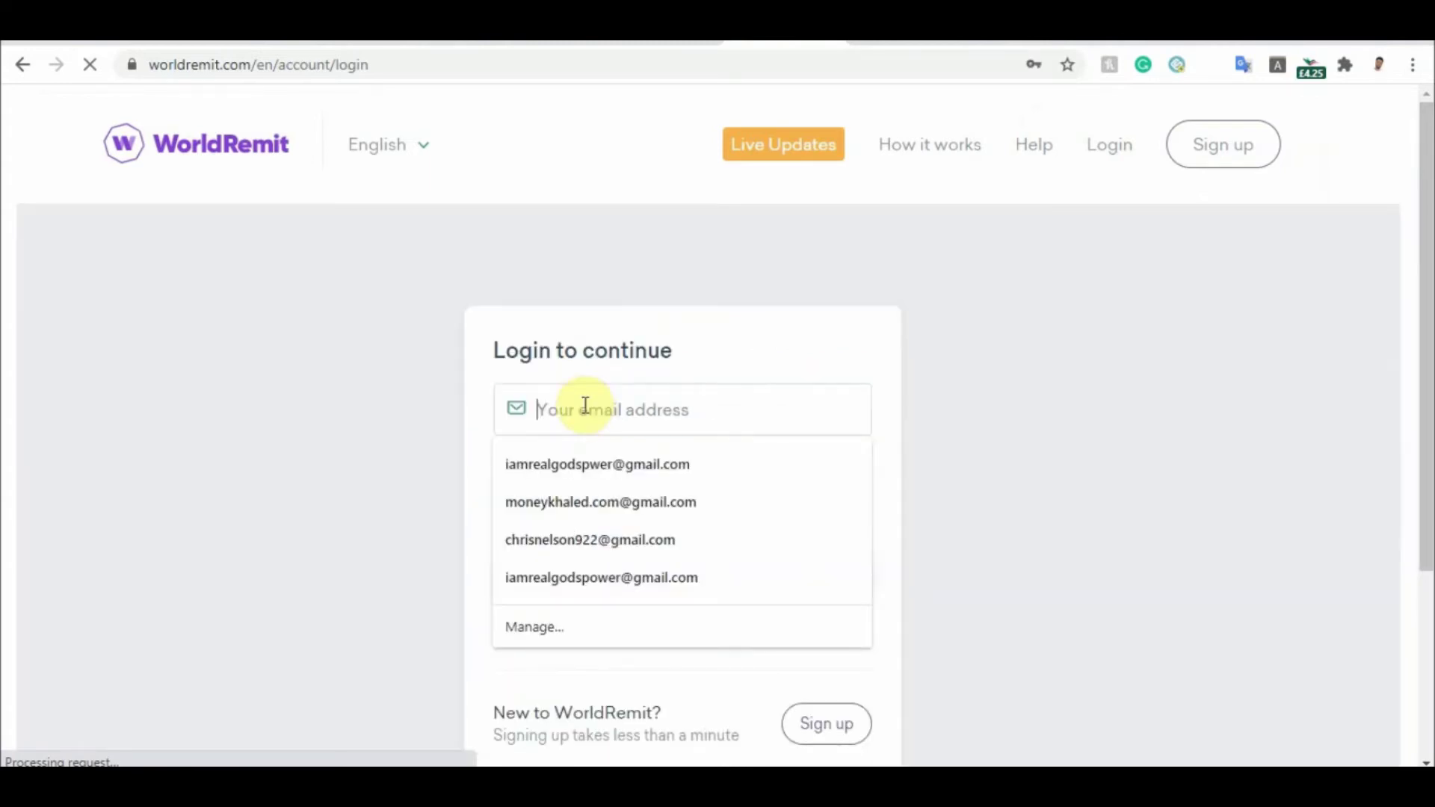
key(Down)
key(Down)
key(Return)
text(MO)
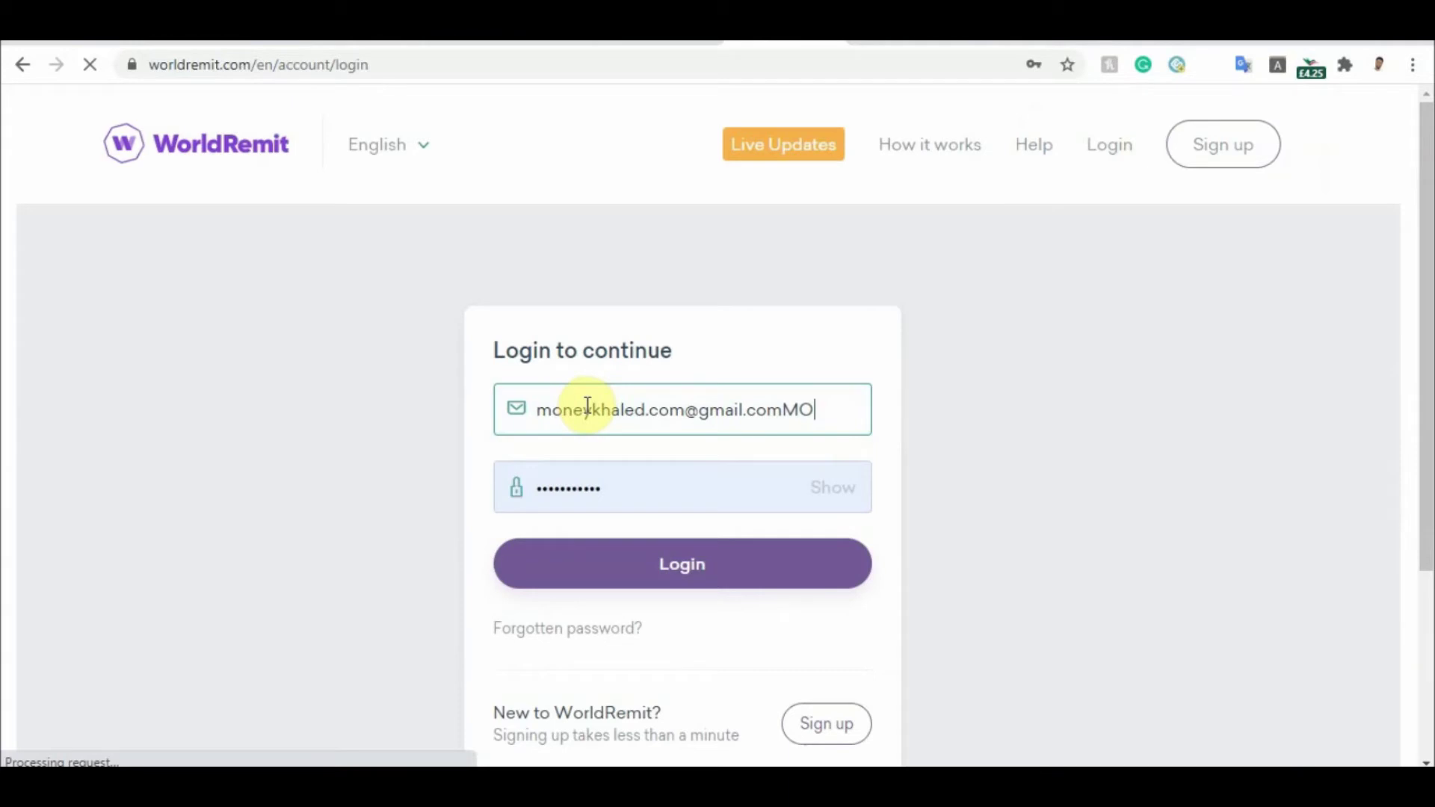
key(BackSpace)
key(BackSpace)
click(678, 418)
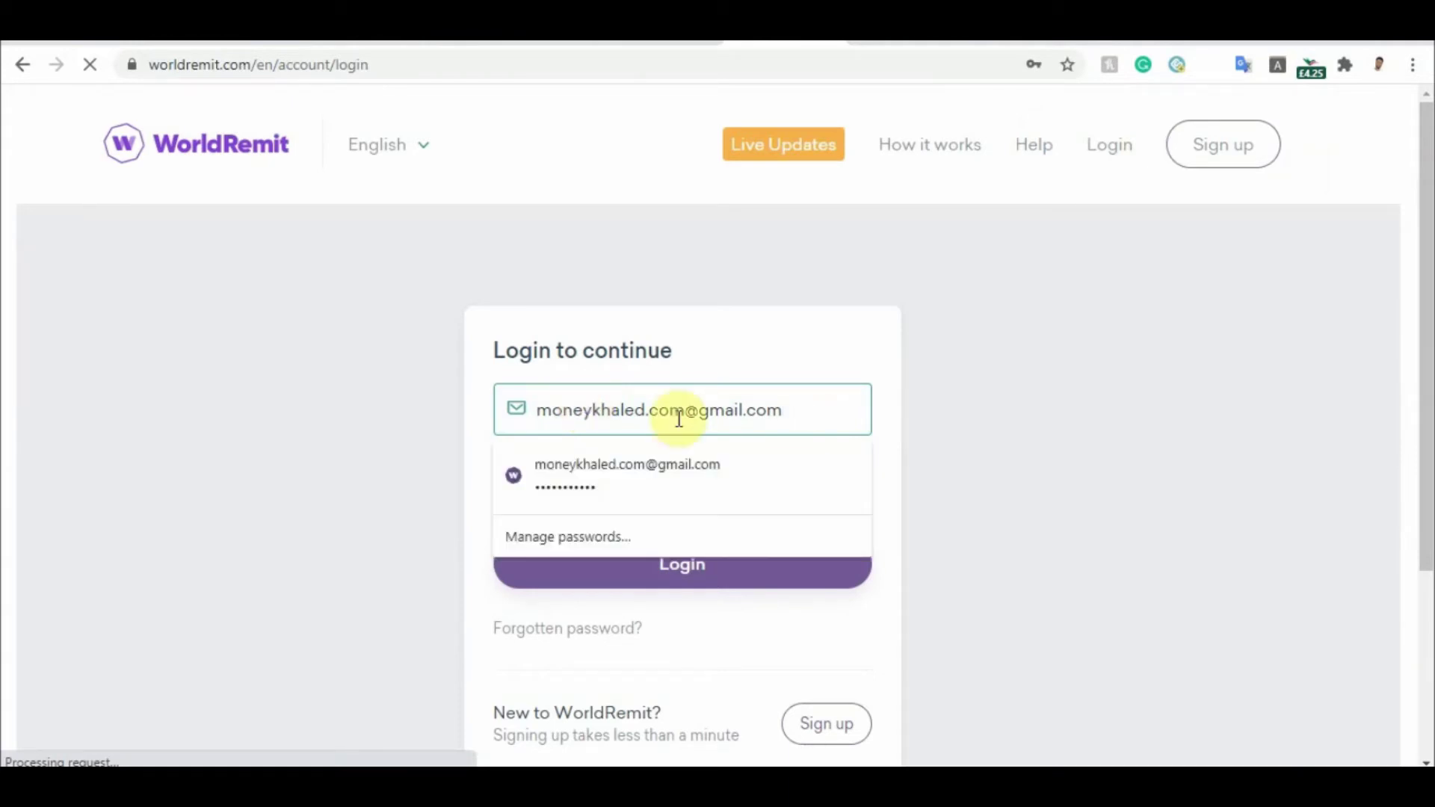
click(762, 471)
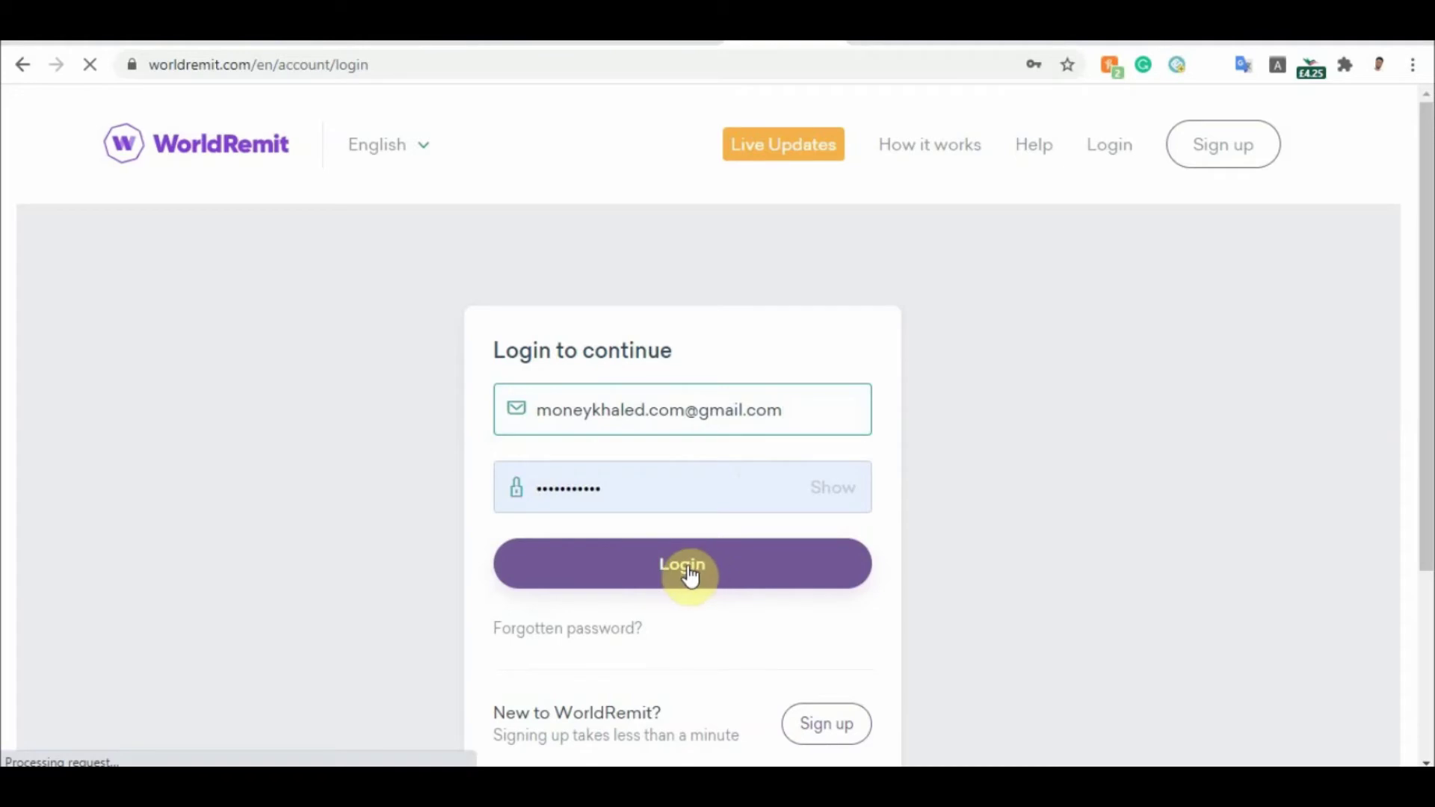
click(688, 568)
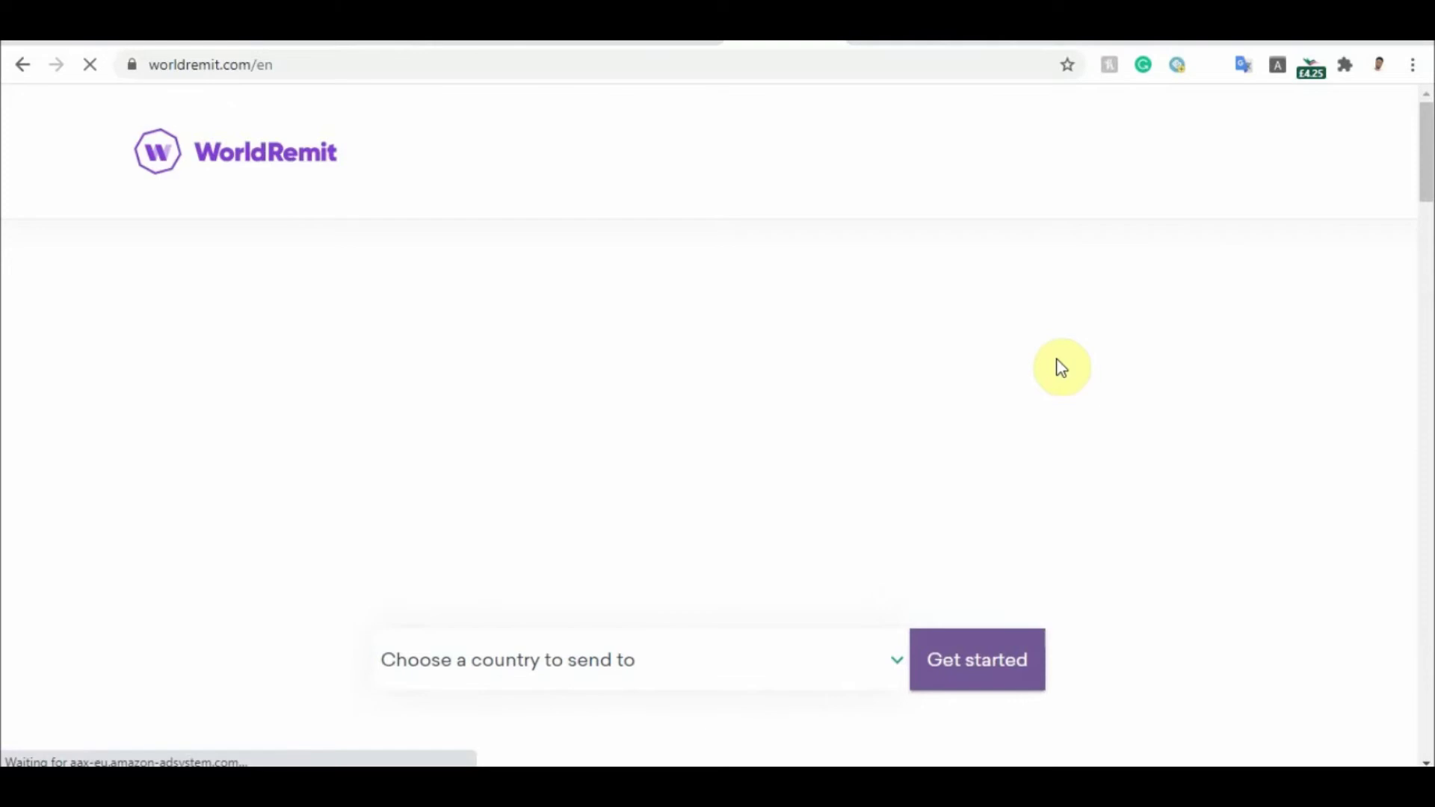
Let the signed-in home page load, close its promotional pop-up, and scroll through it
drag(1424, 149, 1417, 353)
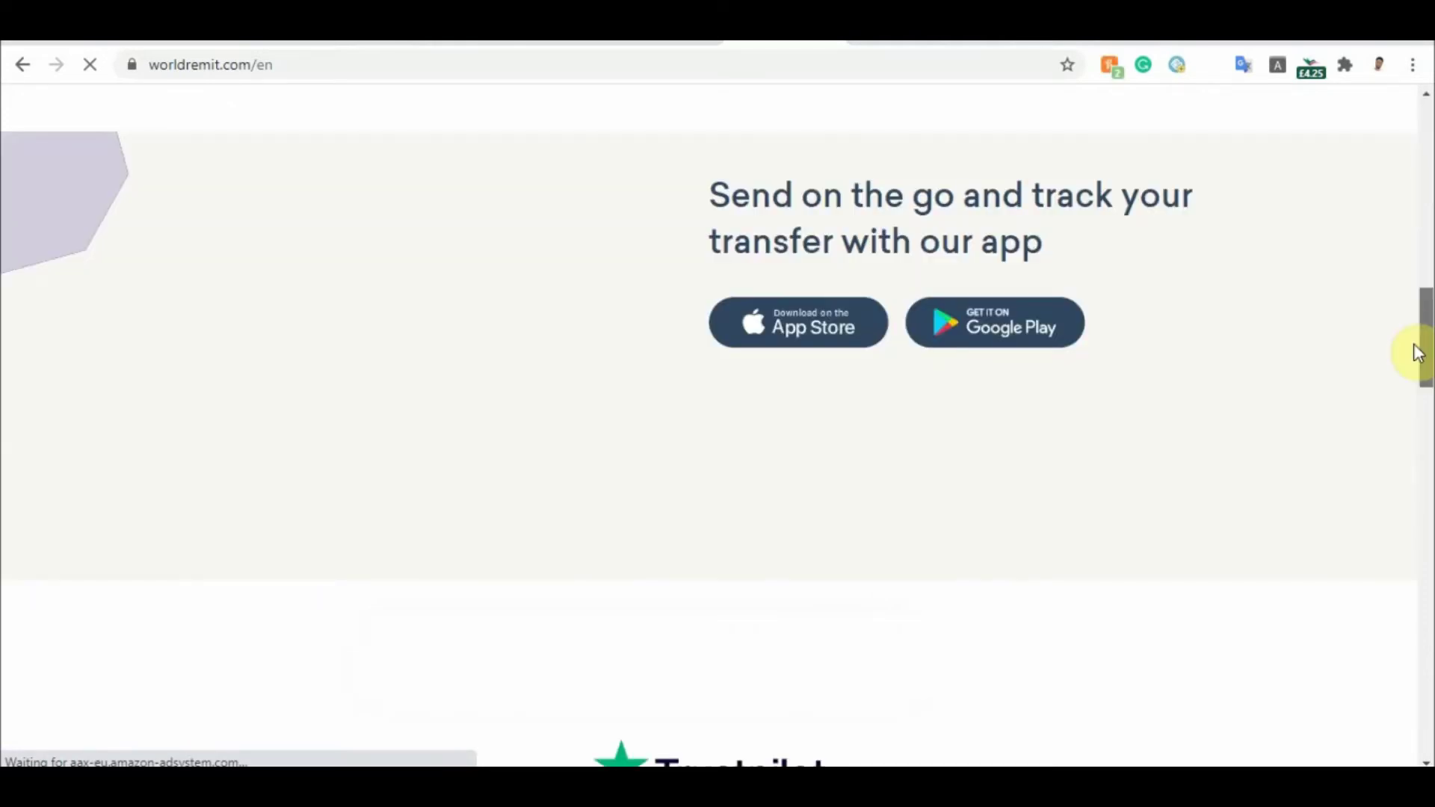
drag(1417, 353, 1424, 153)
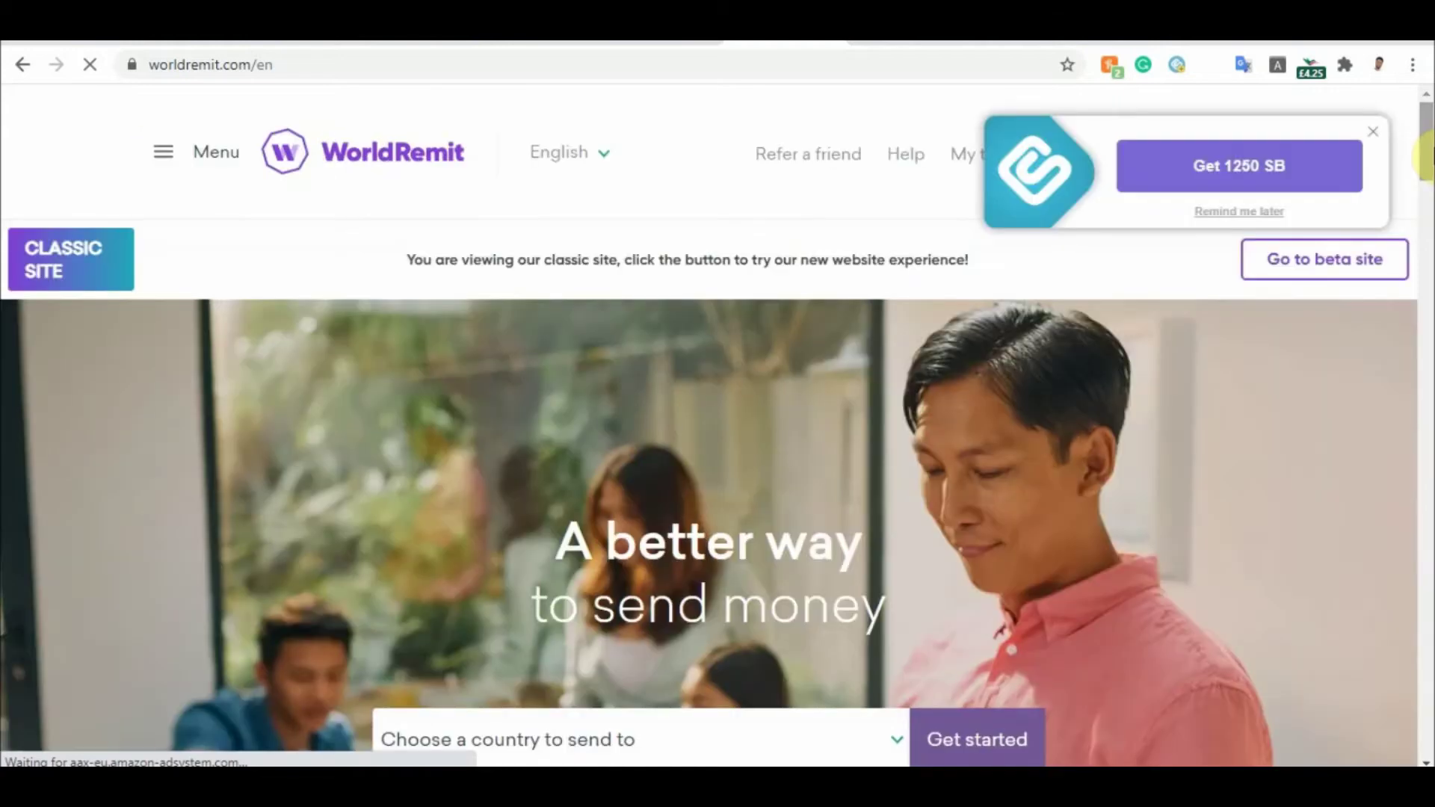
click(1369, 137)
drag(1426, 127, 1429, 598)
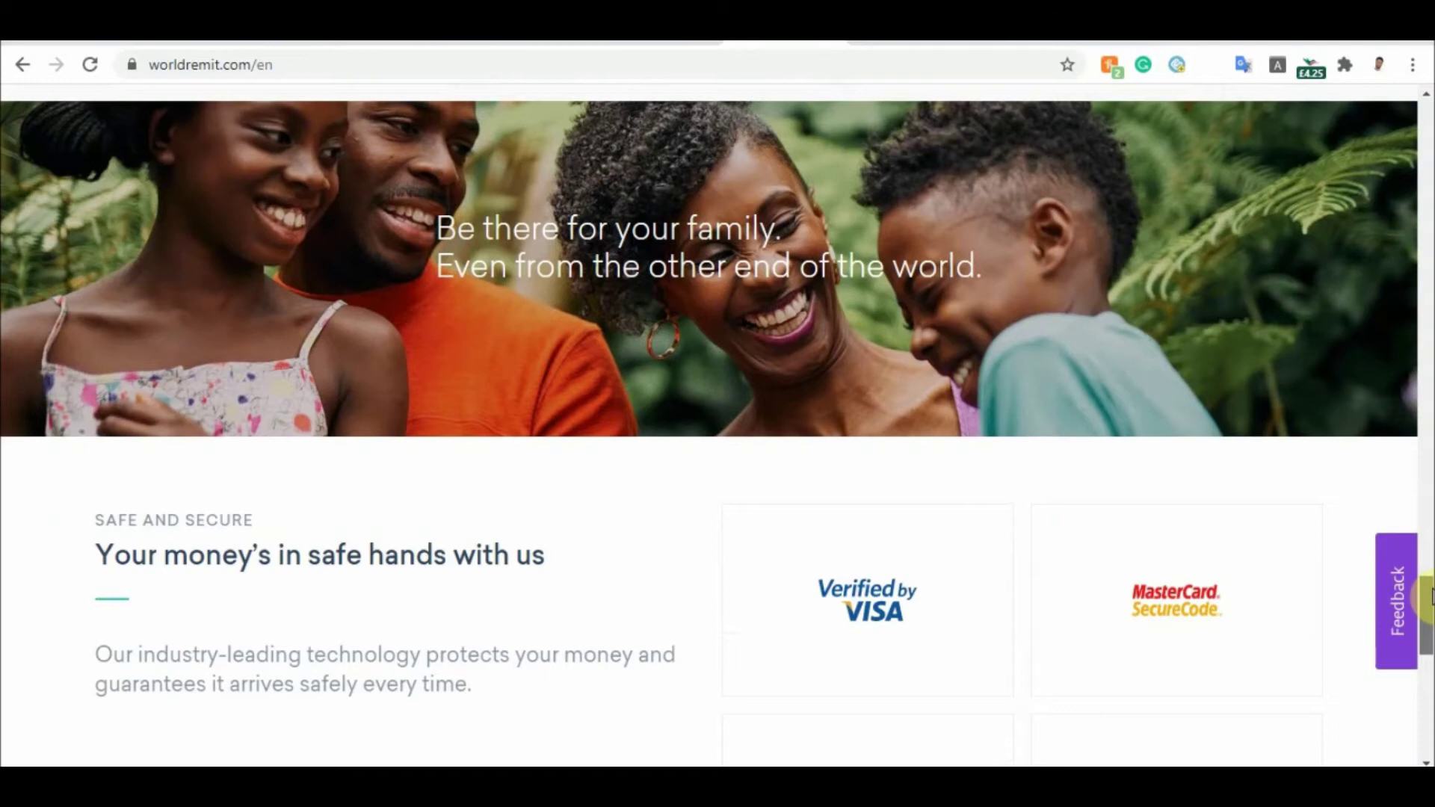
drag(1428, 598, 1425, 97)
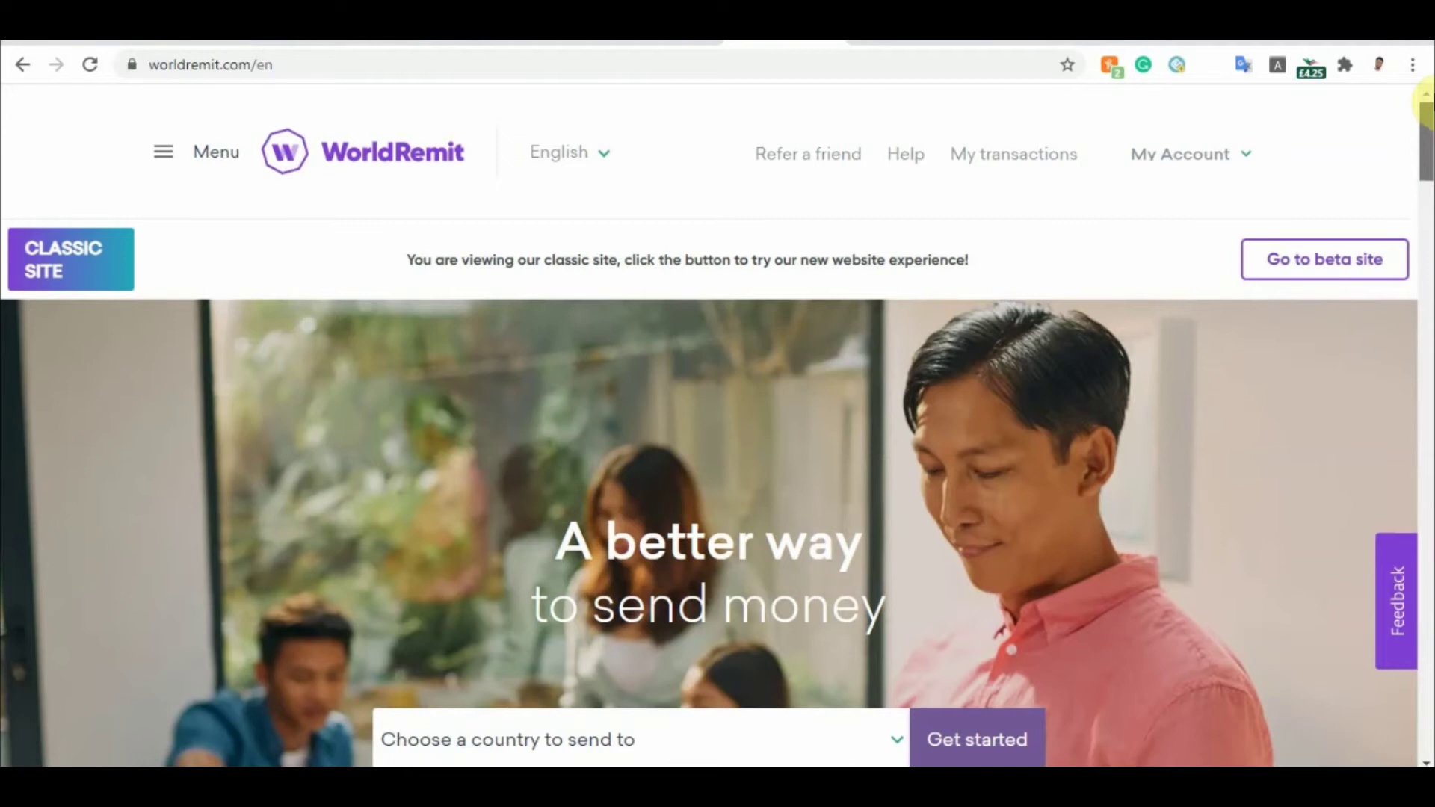
scroll(1424, 132, down, 2)
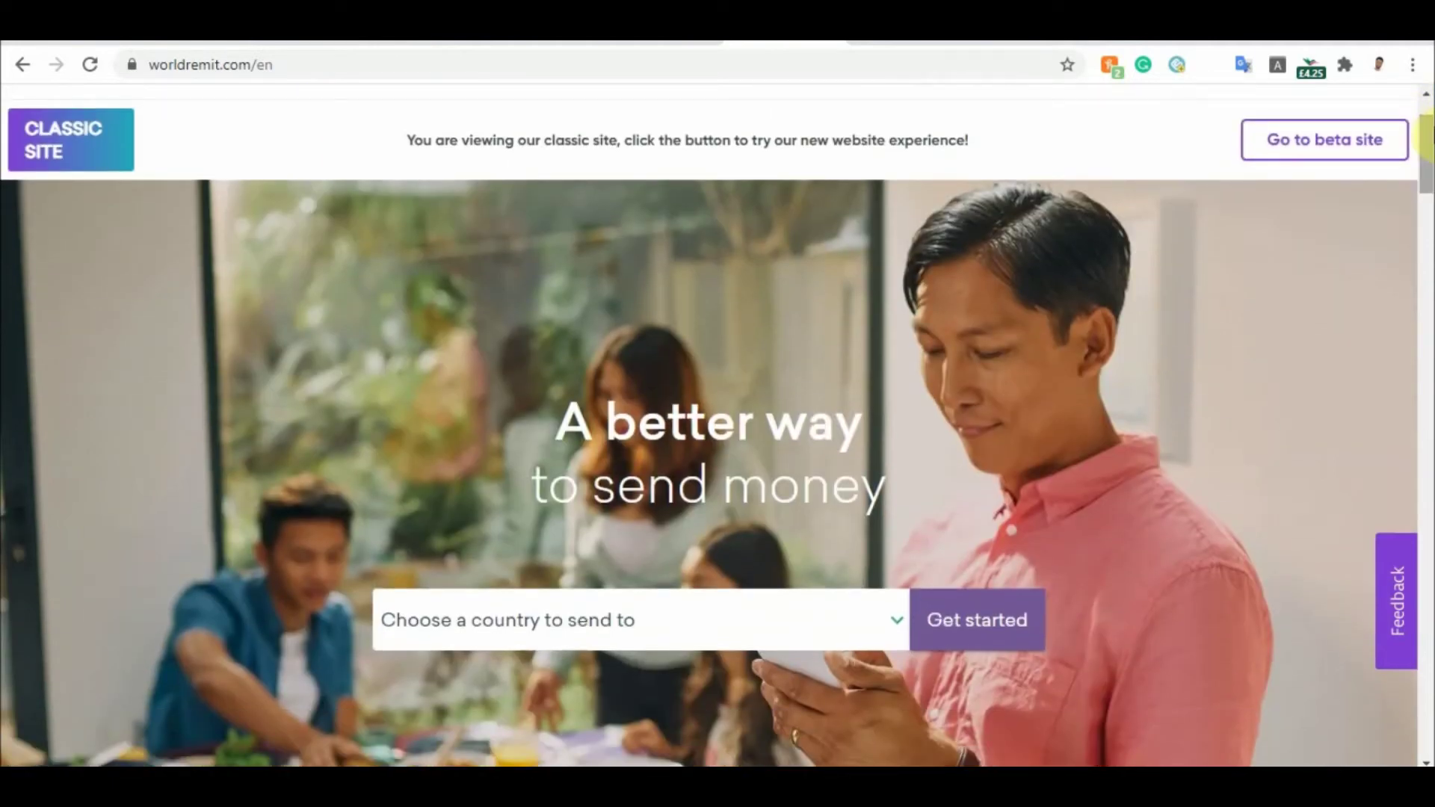
scroll(1429, 138, up, 2)
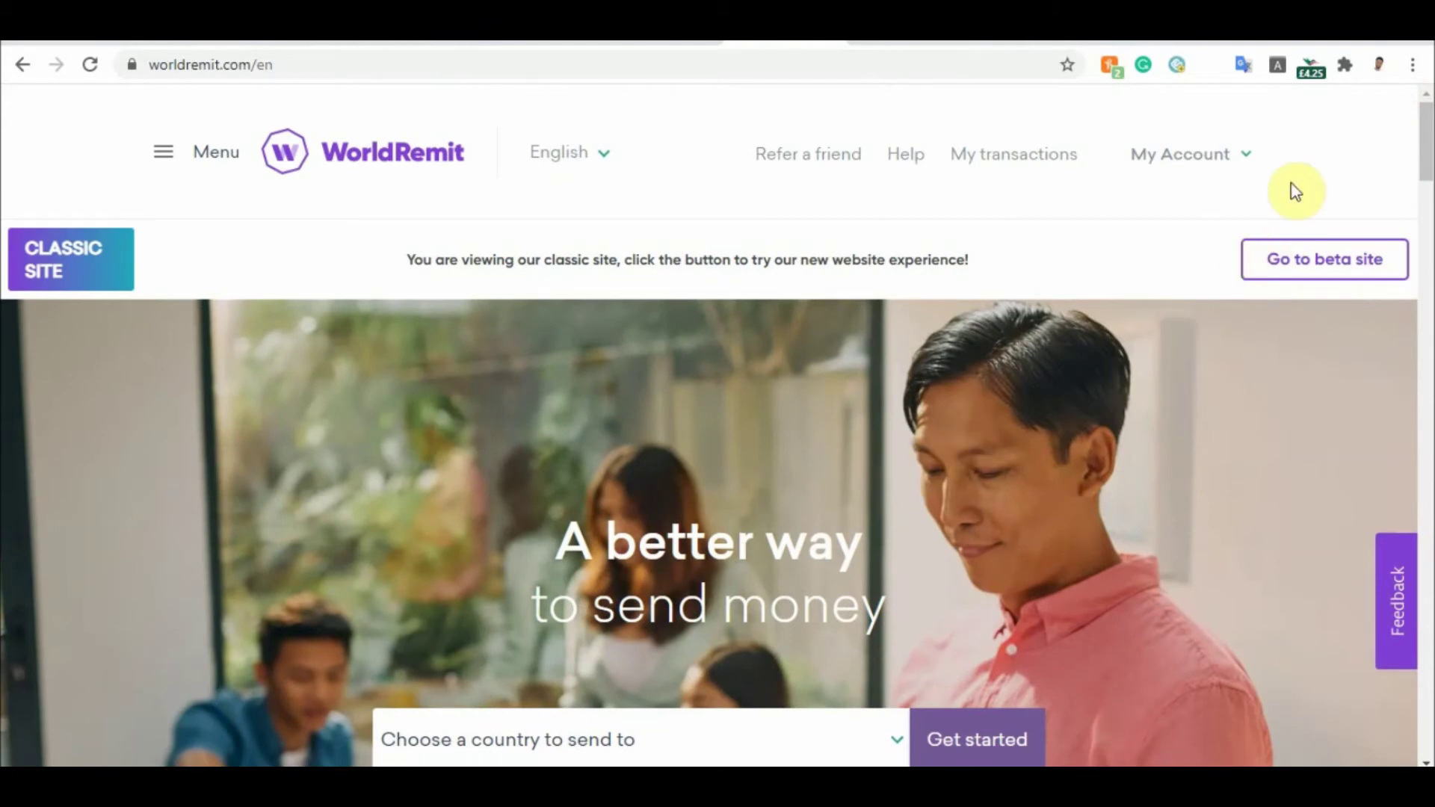
scroll(1427, 141, down, 3)
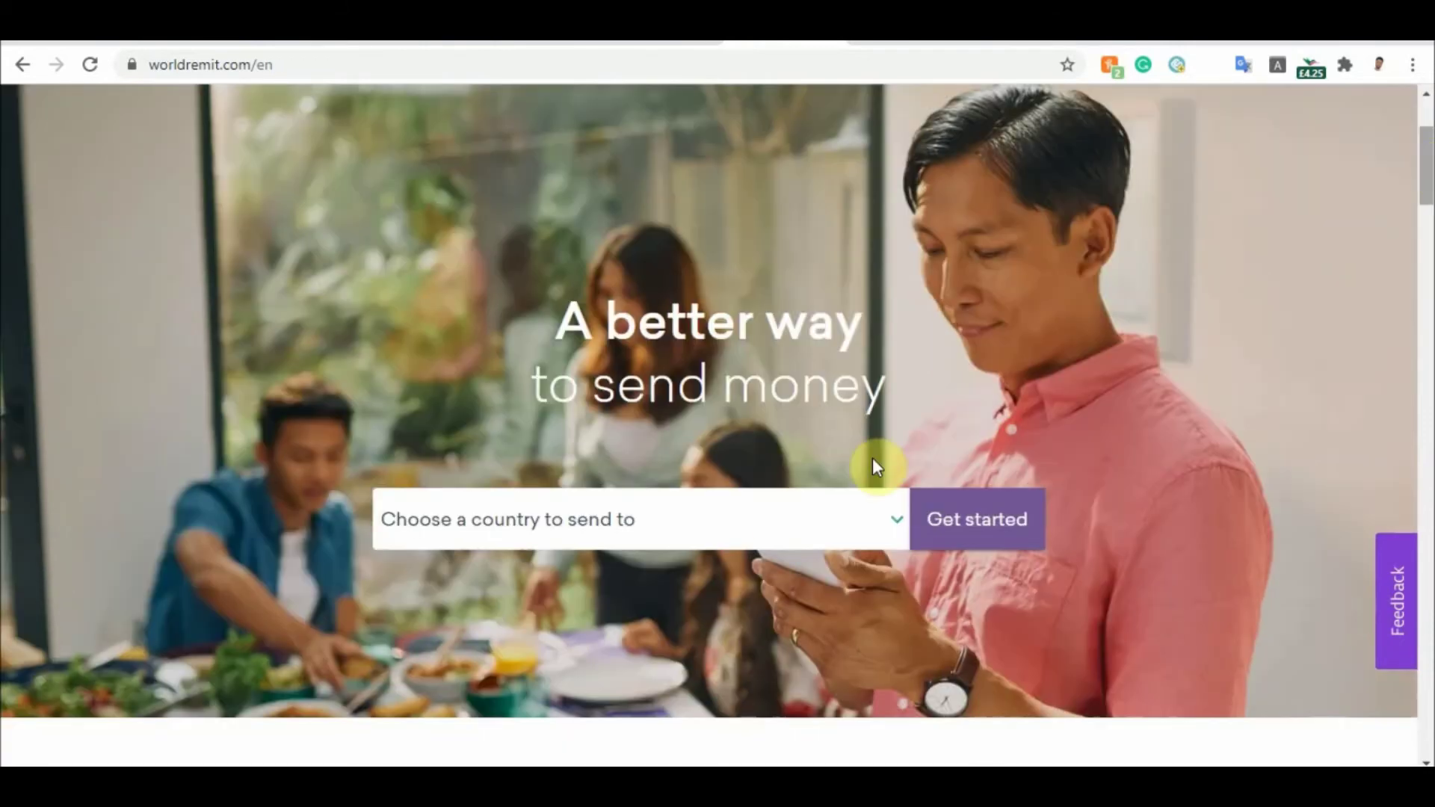
Pick Nigeria from the destination country list and continue with Get started
click(820, 536)
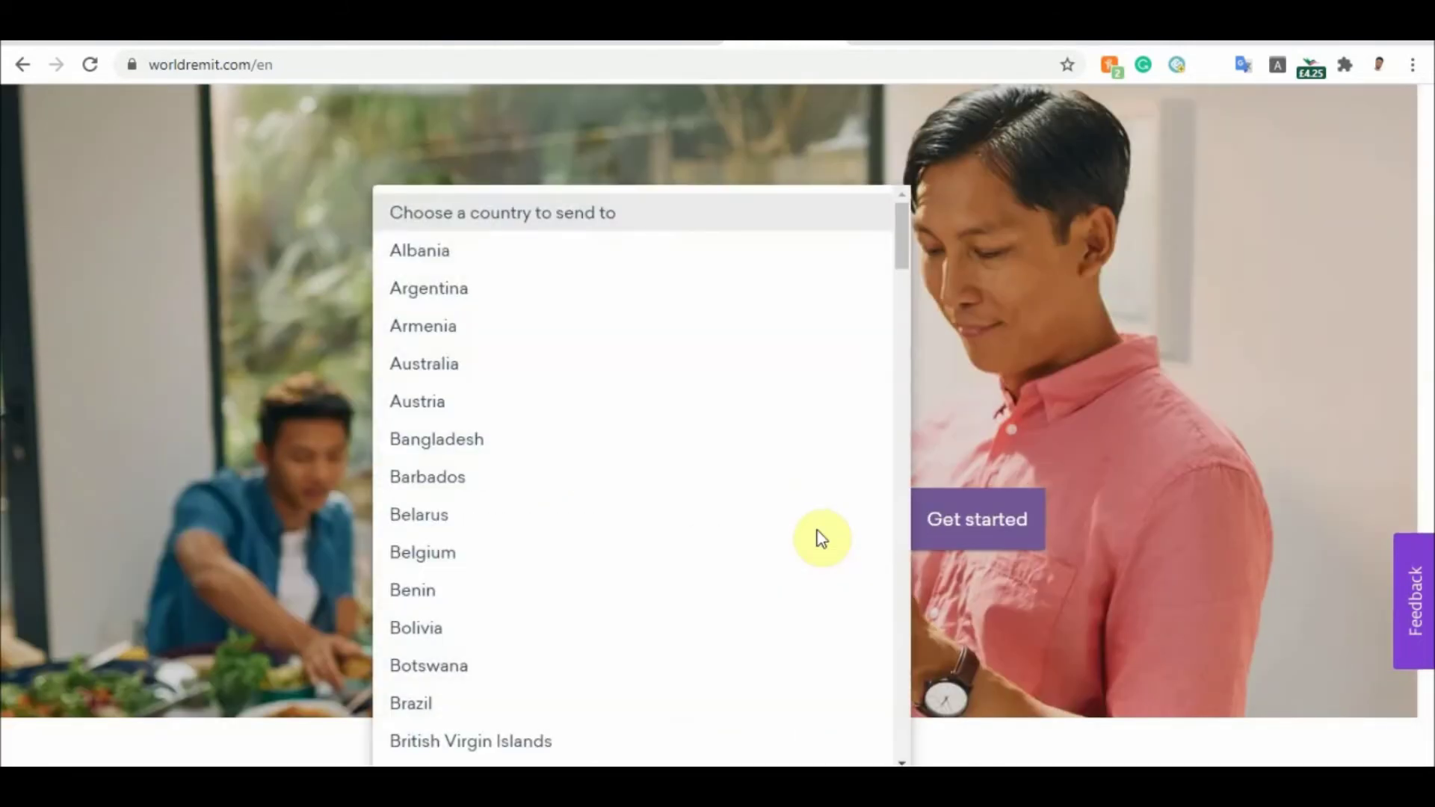
drag(904, 228, 927, 552)
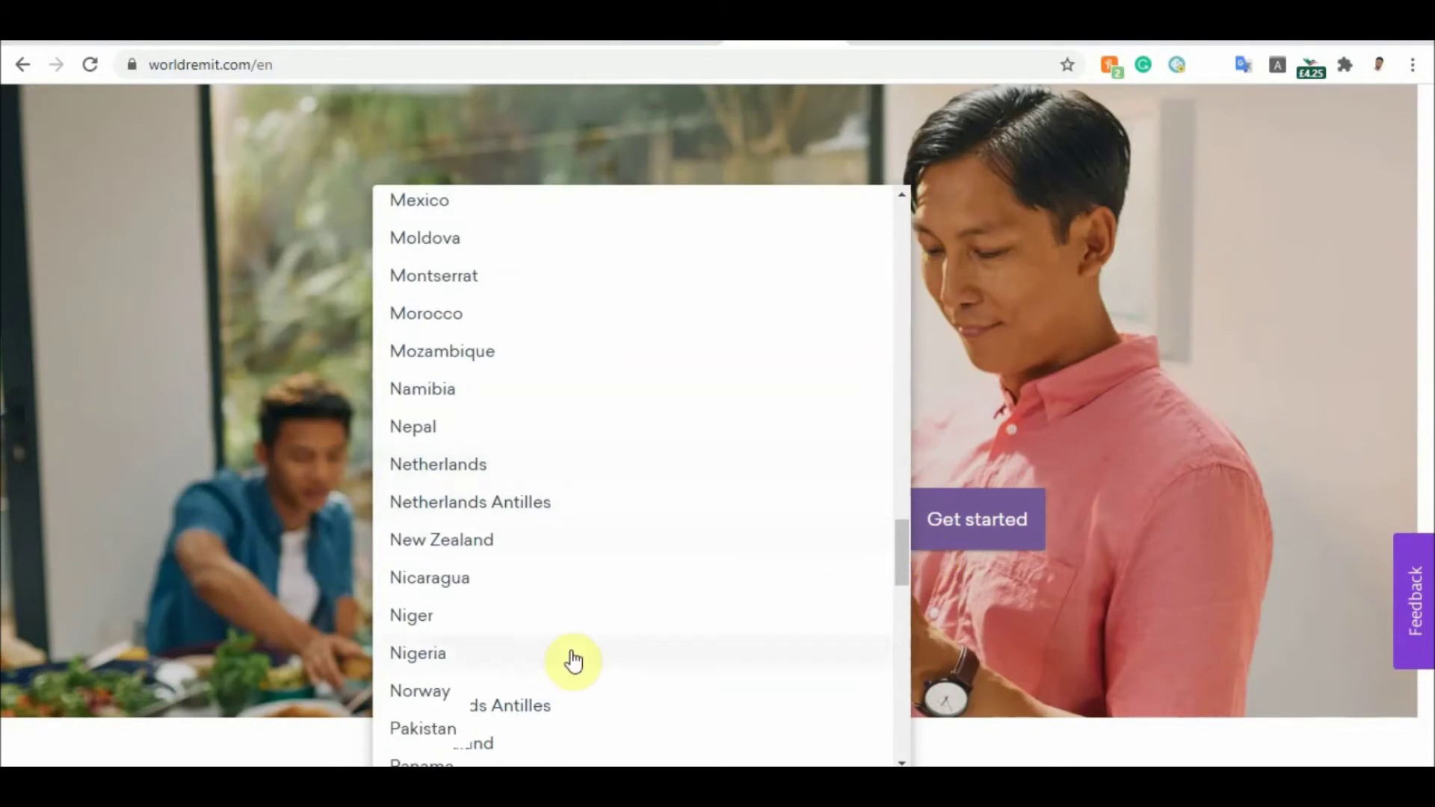
click(419, 653)
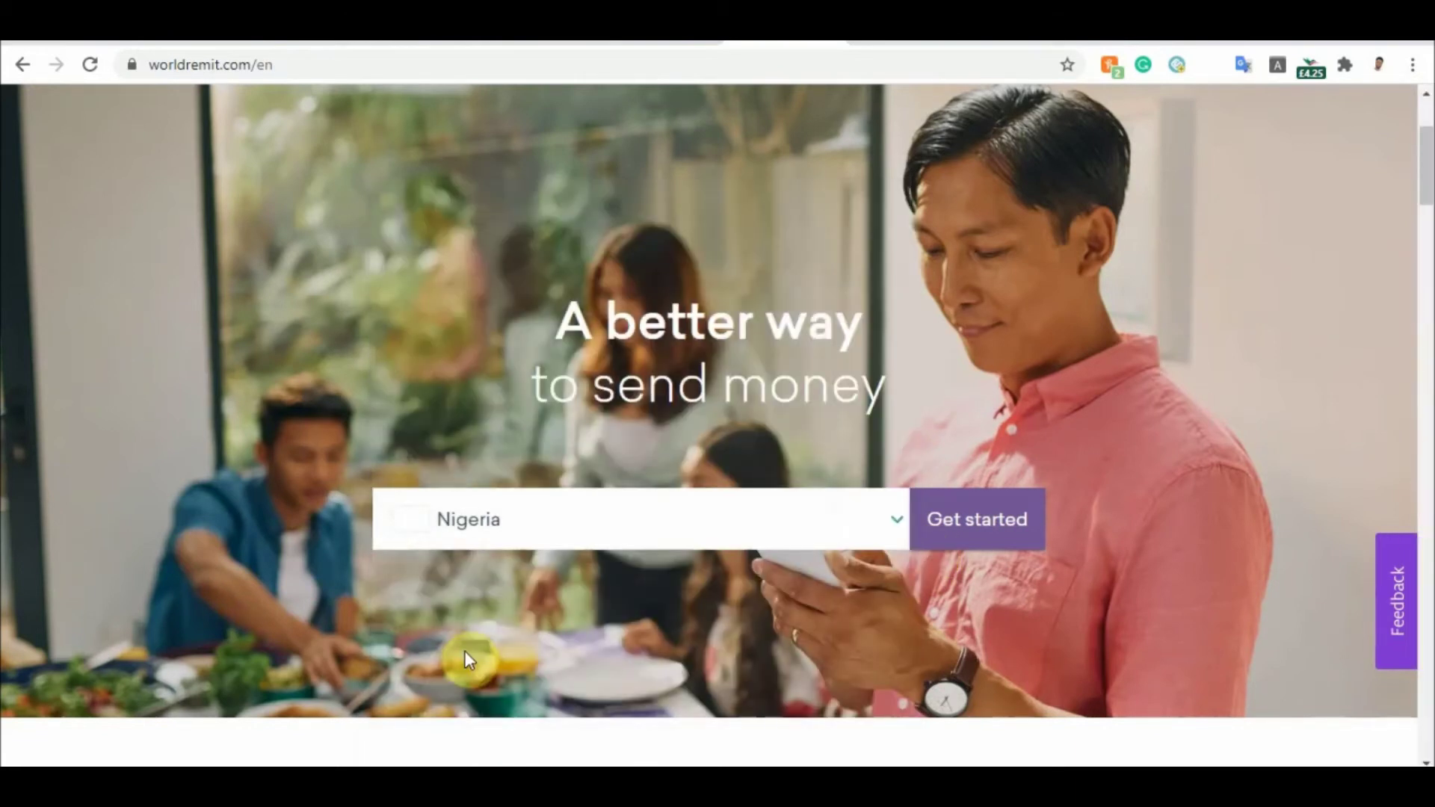
click(971, 524)
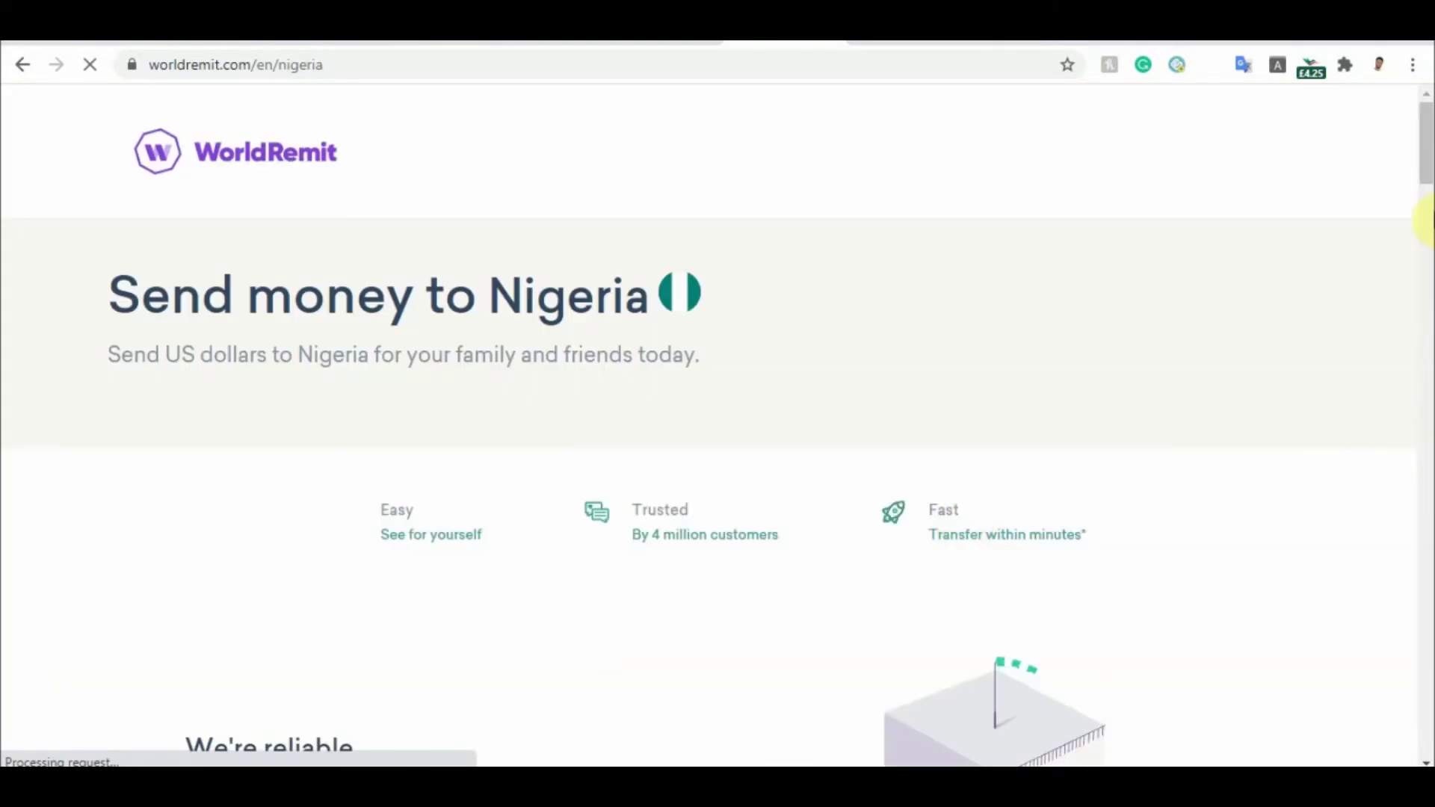
drag(1428, 153, 1428, 116)
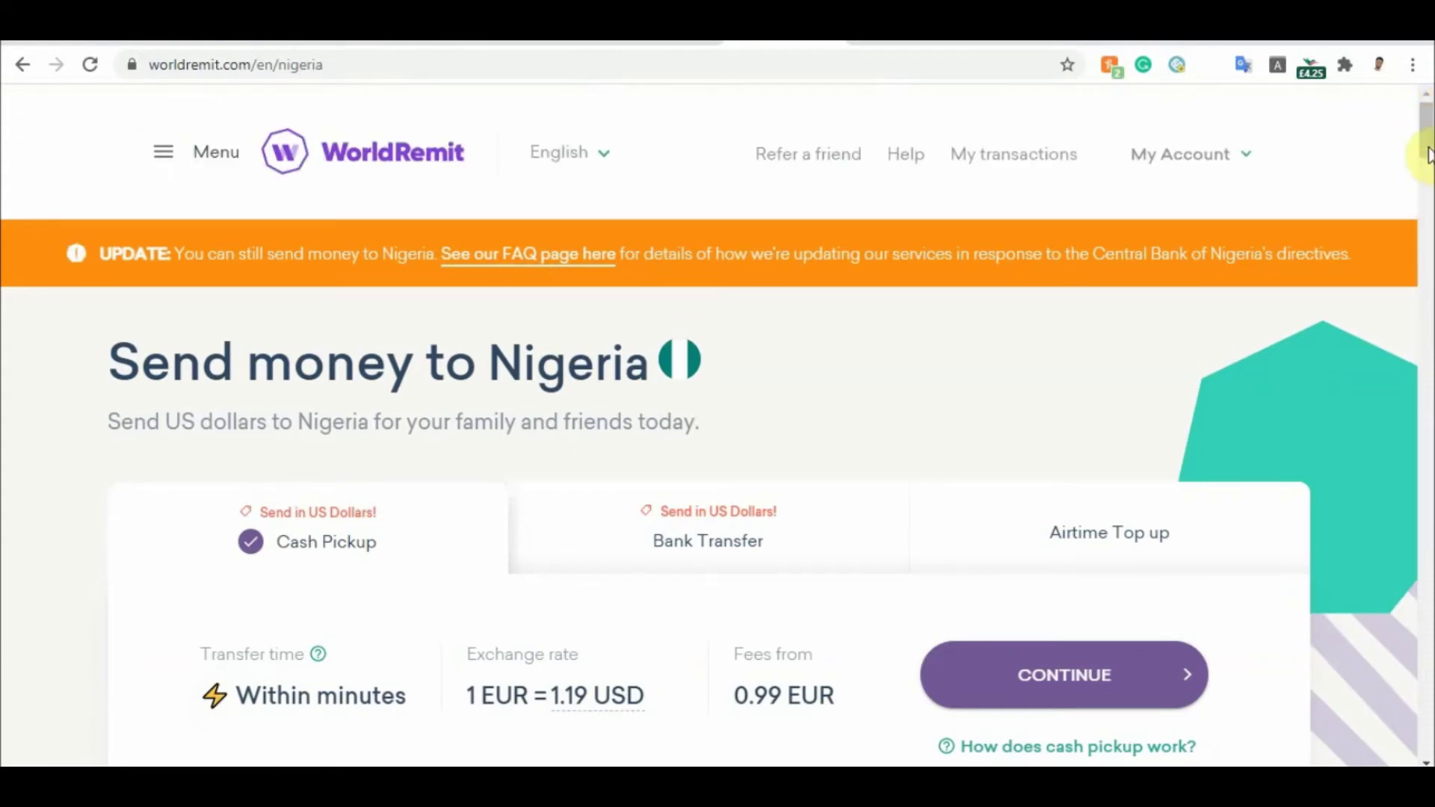
scroll(1426, 142, down, 3)
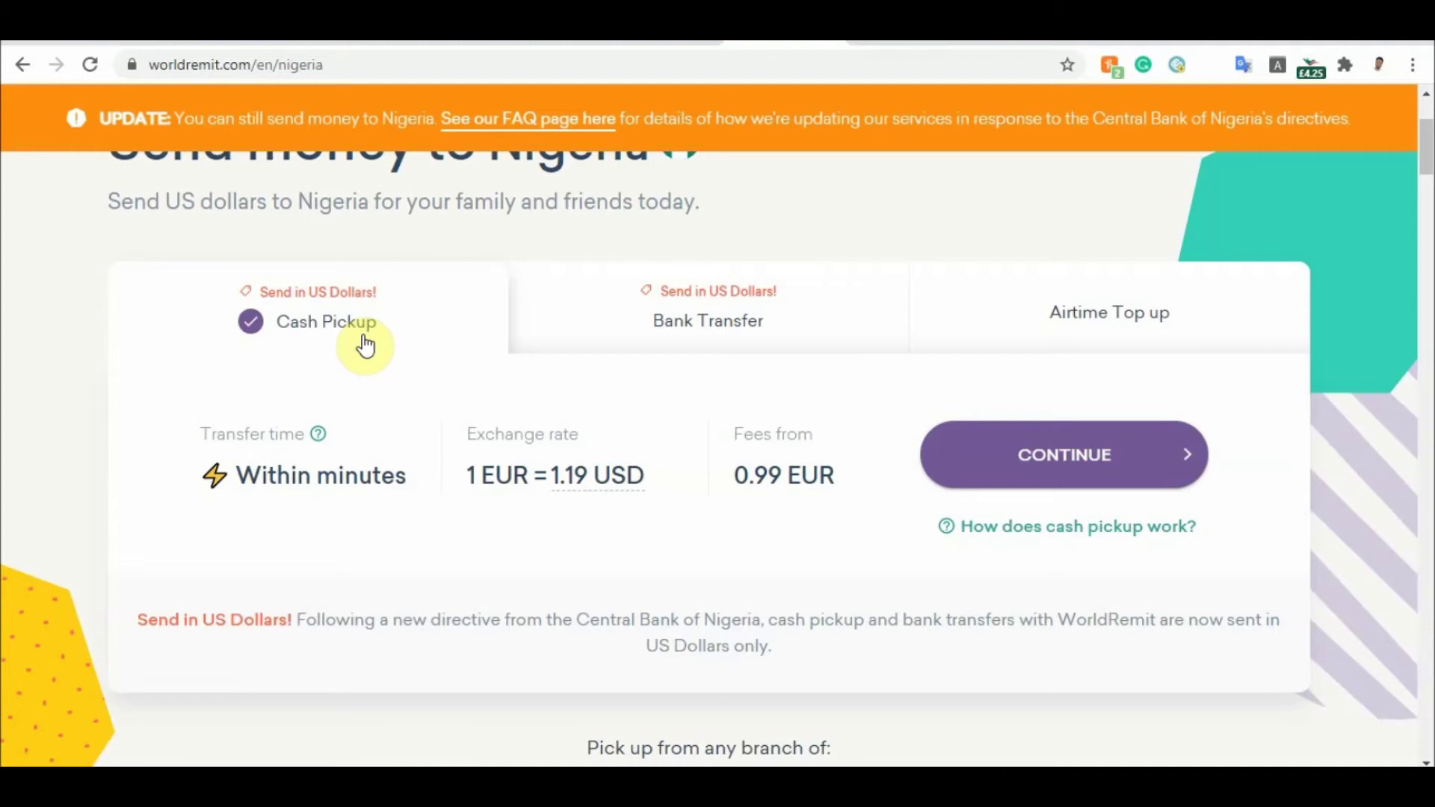
click(621, 331)
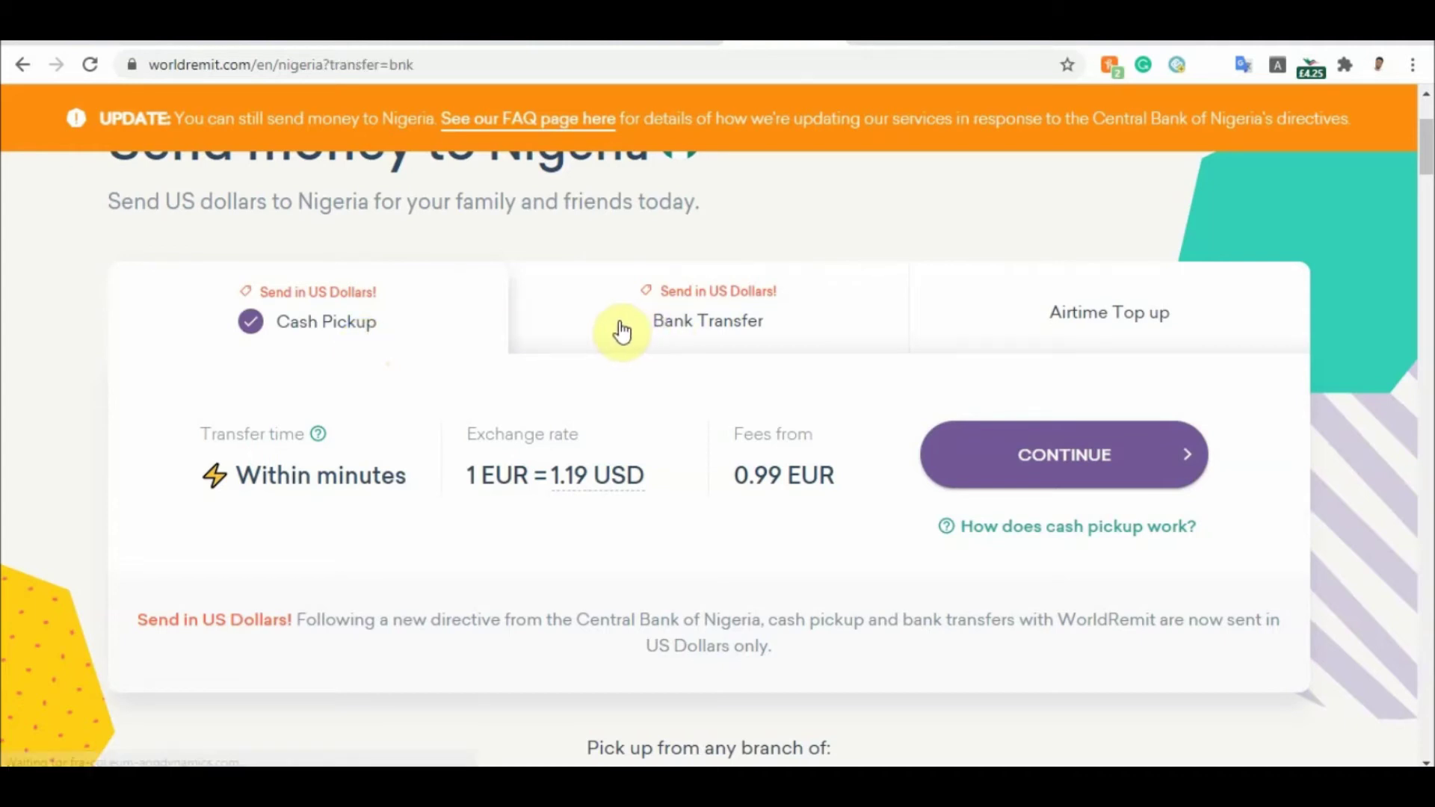
click(801, 332)
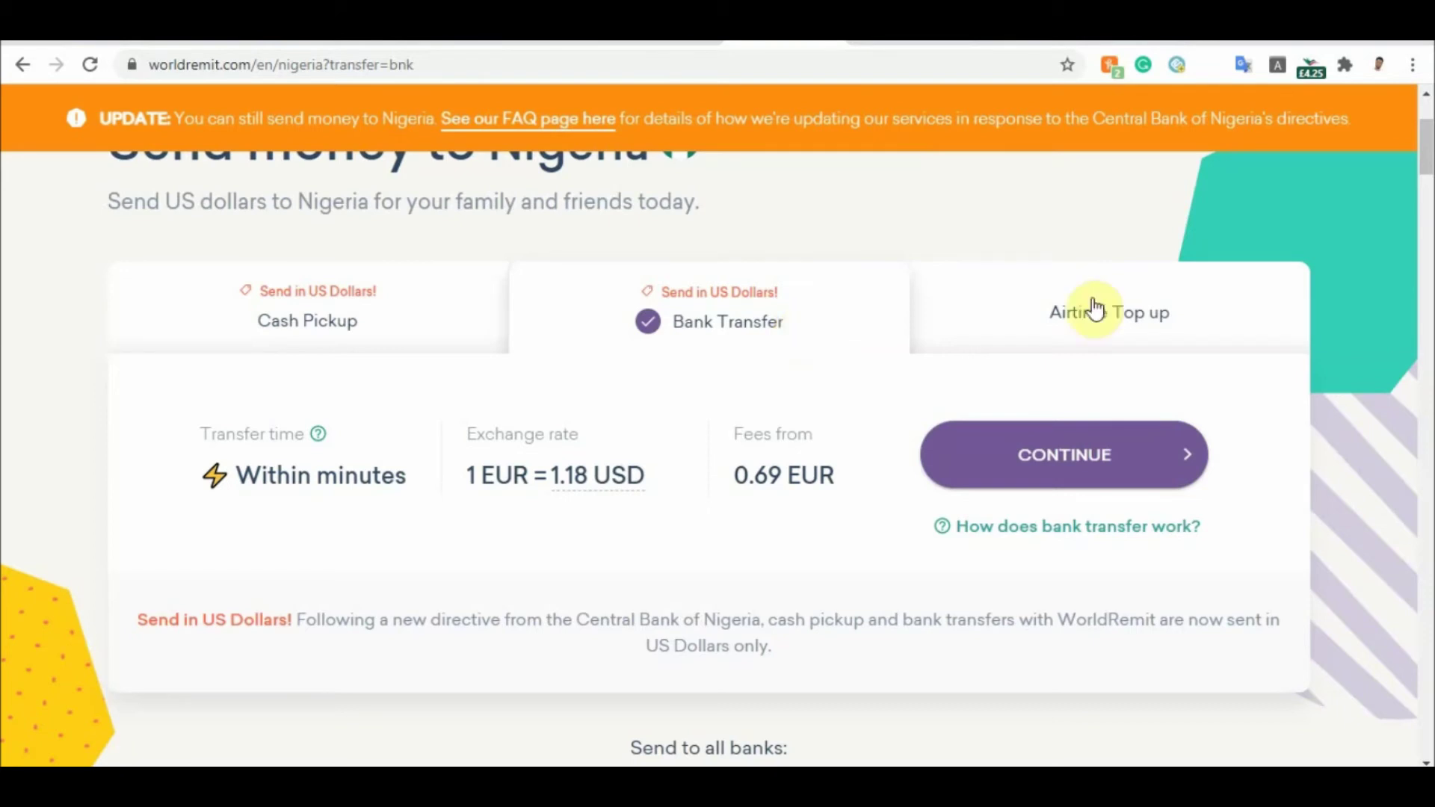
click(999, 326)
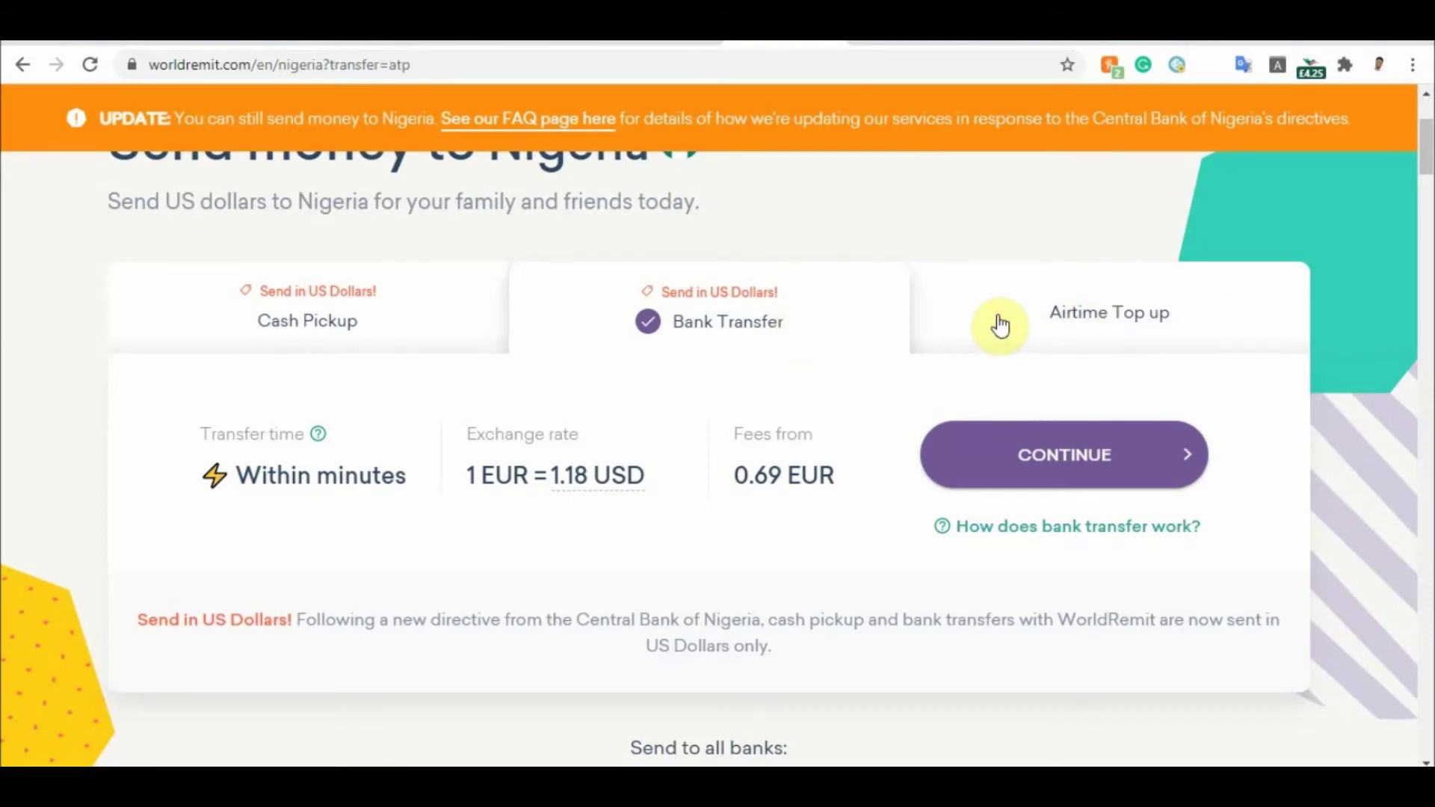
click(999, 327)
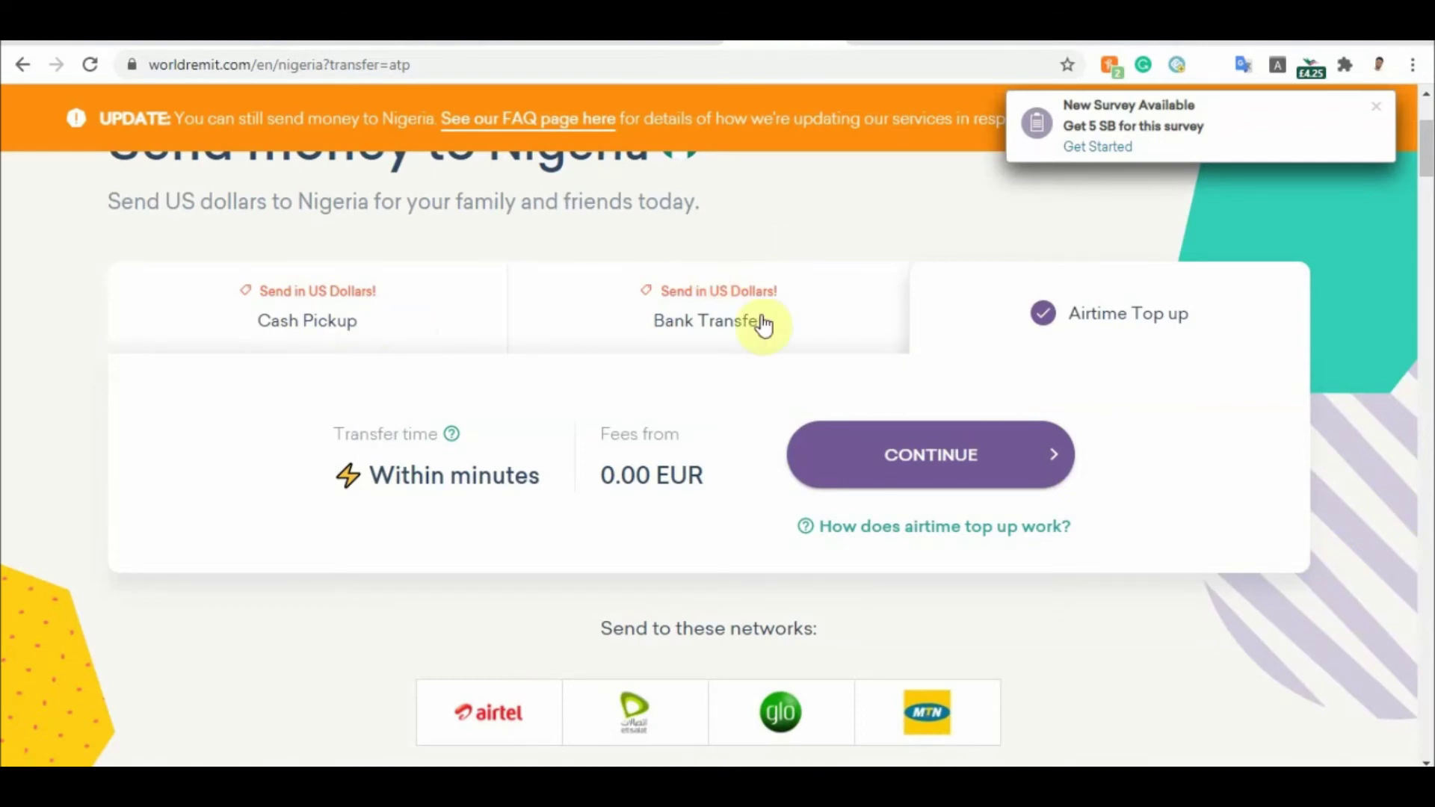
click(572, 320)
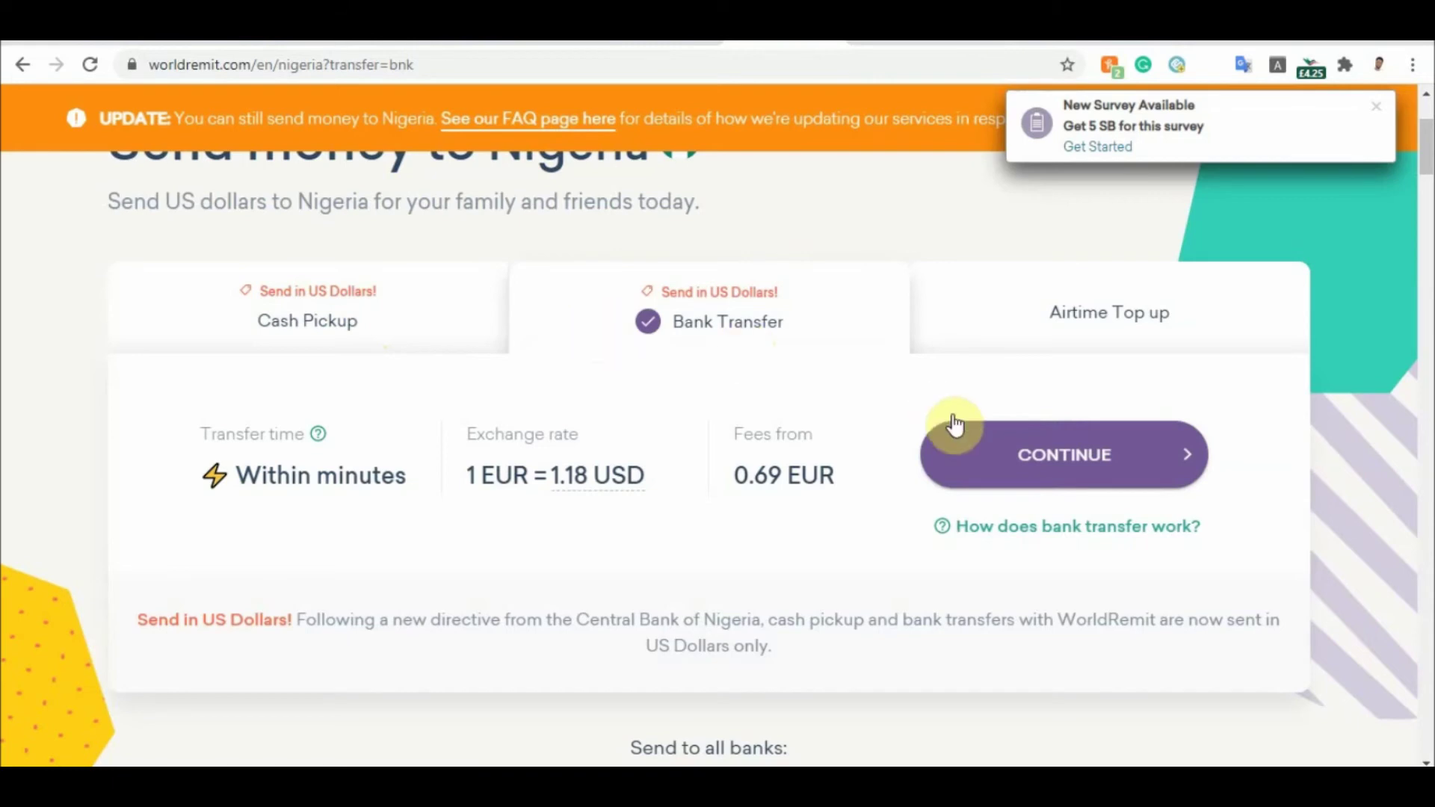
Continue to the Nigeria bank-deposit calculator and pick the 'Deposit to Access USD account' payout network
click(1005, 457)
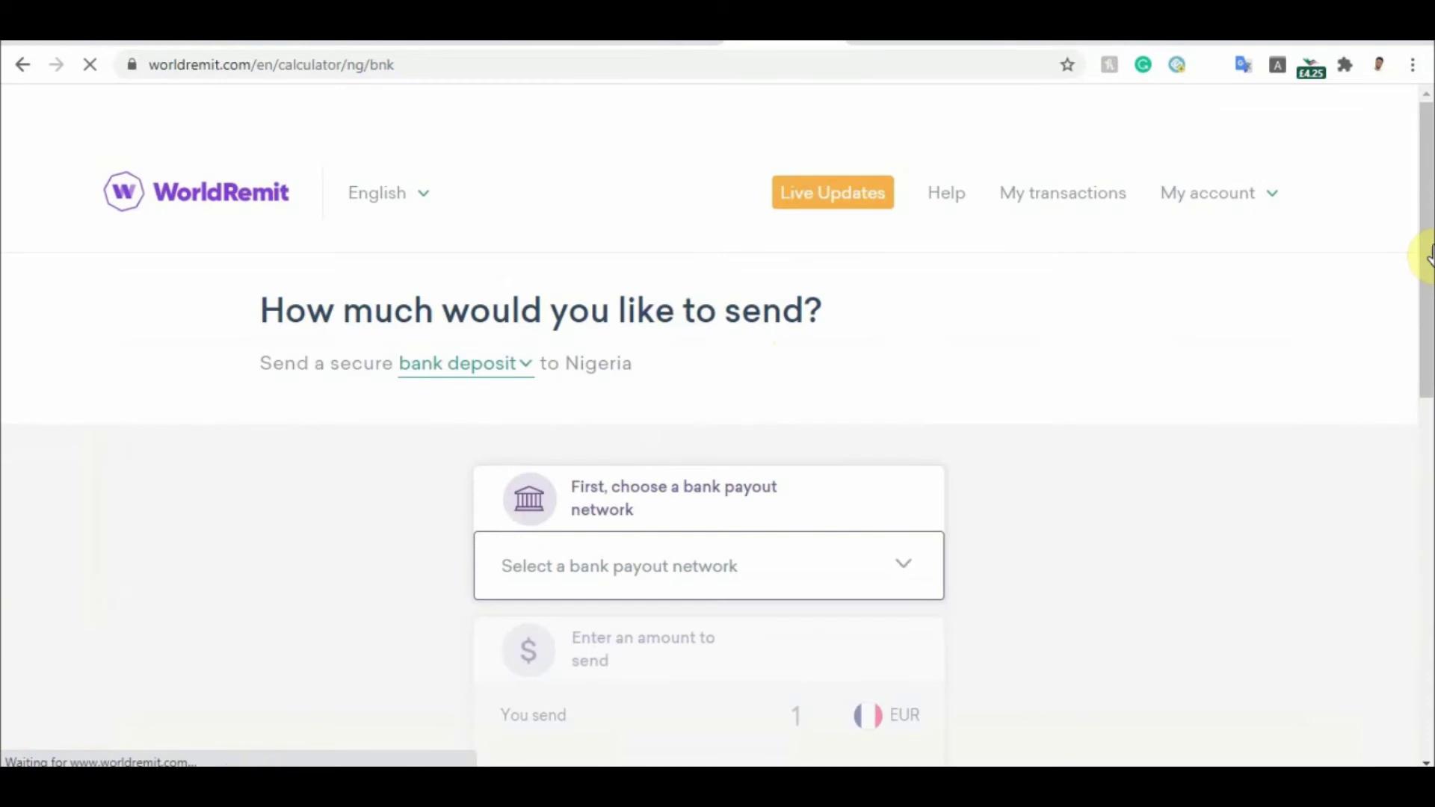
scroll(913, 351, down, 3)
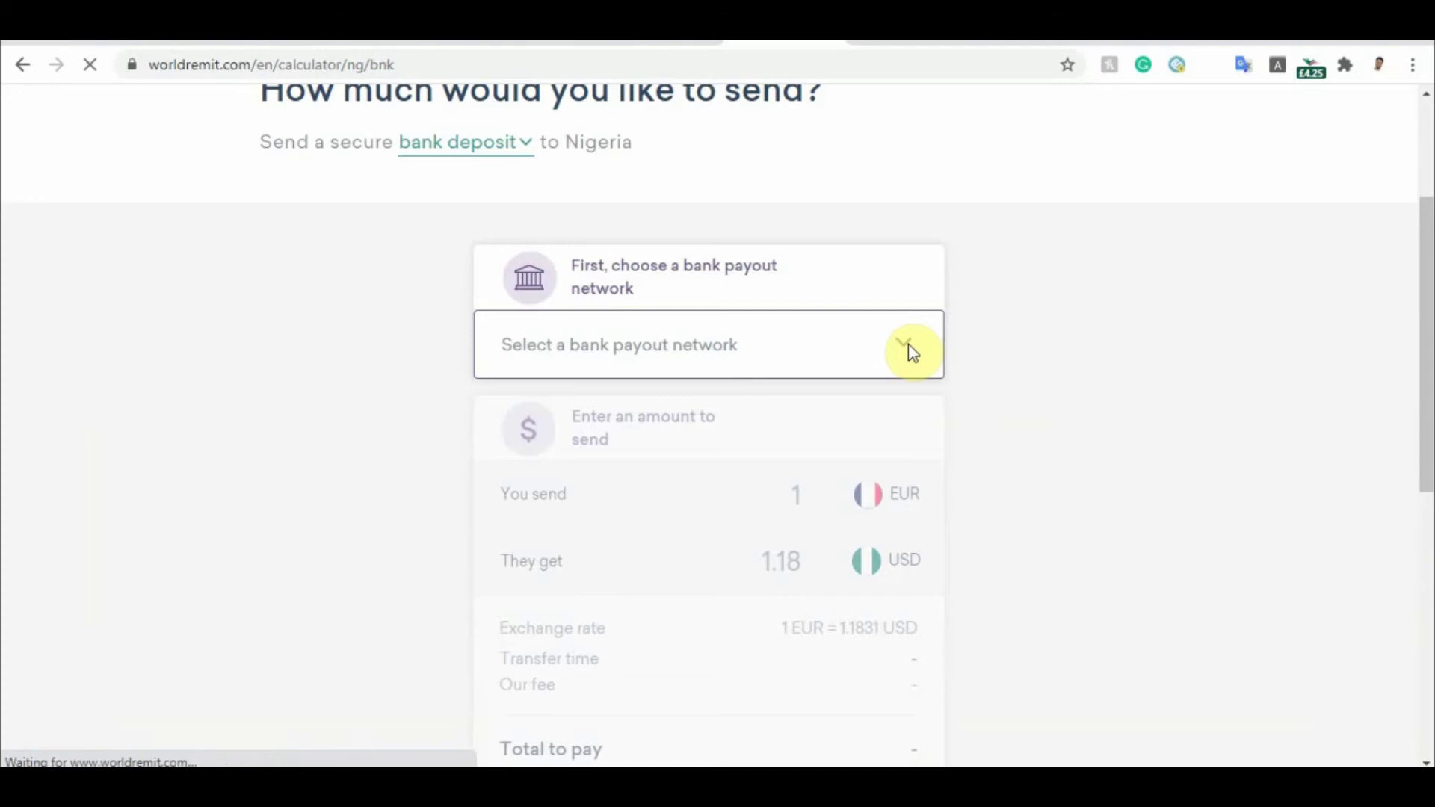
click(906, 347)
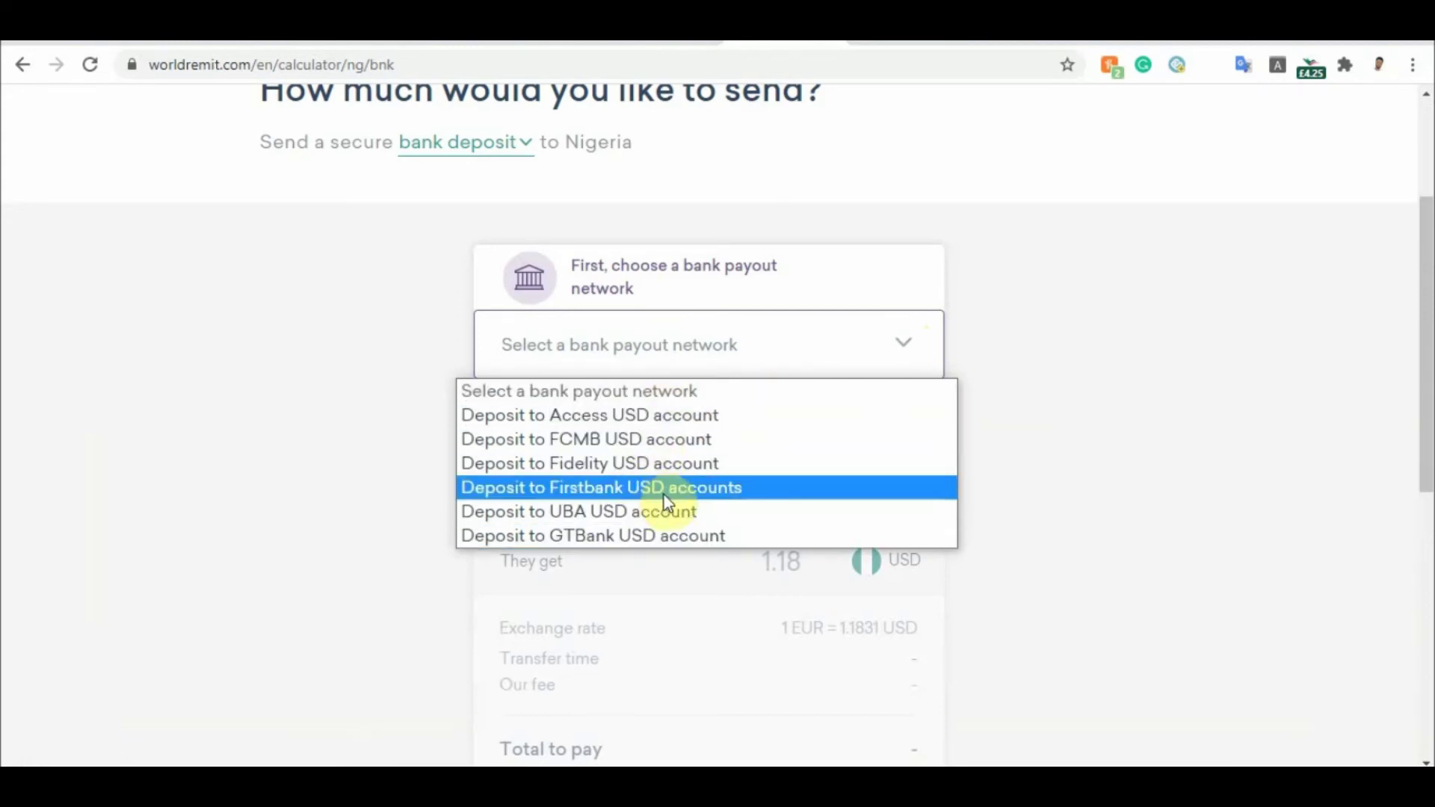
click(705, 419)
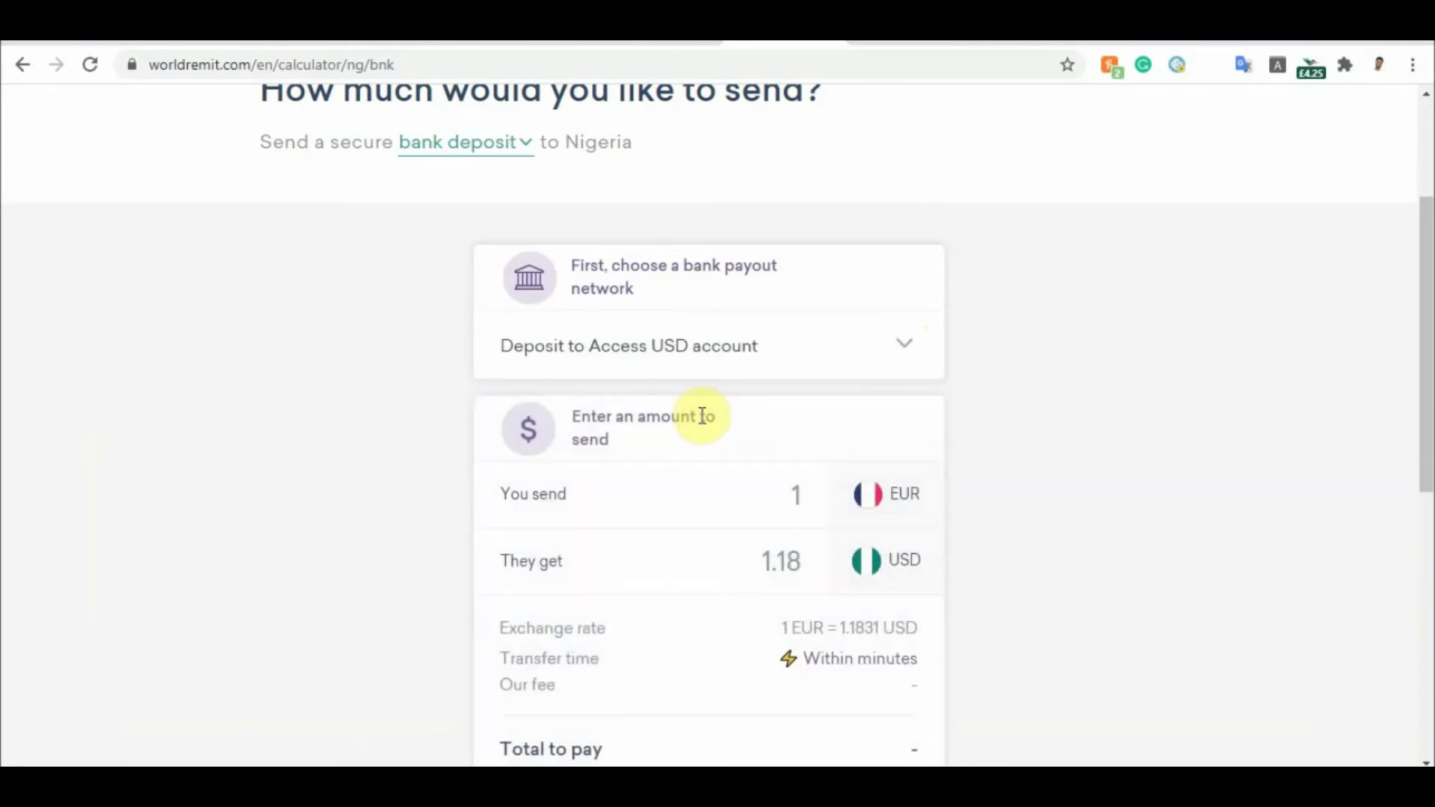
Set the You send amount to 400 EUR and continue to the recipient step
click(813, 503)
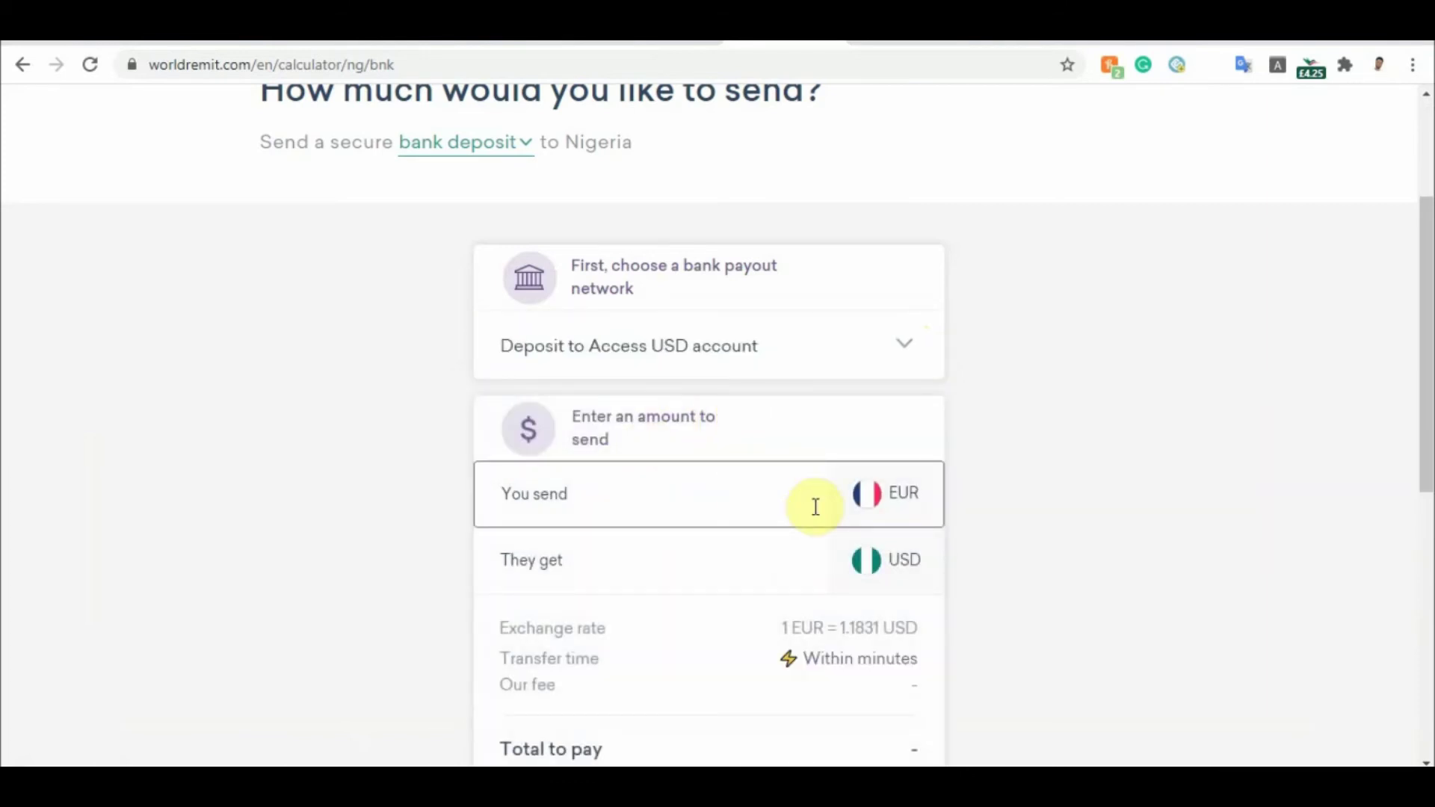
text(100)
key(BackSpace)
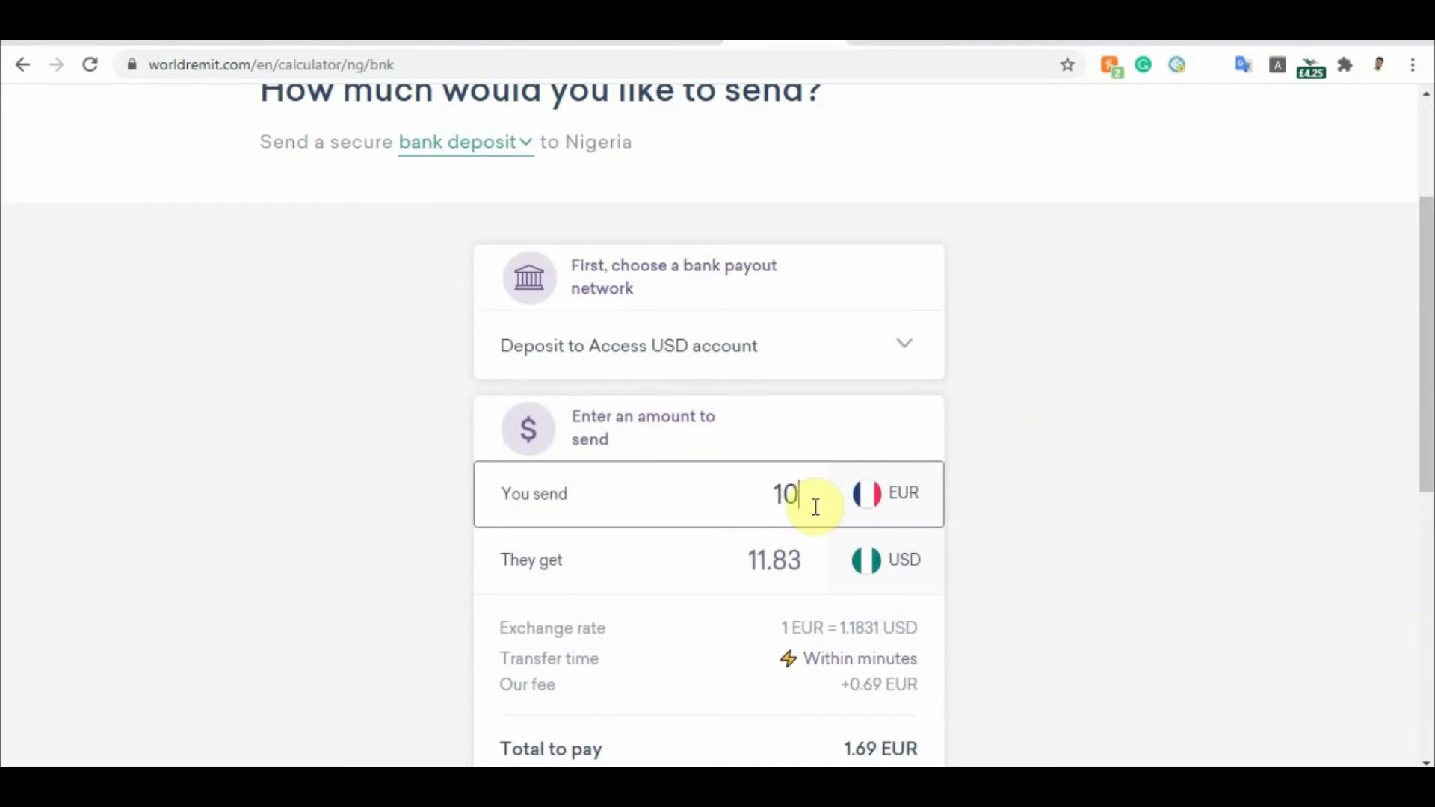
key(BackSpace)
key(BackSpace)
text(1)
key(BackSpace)
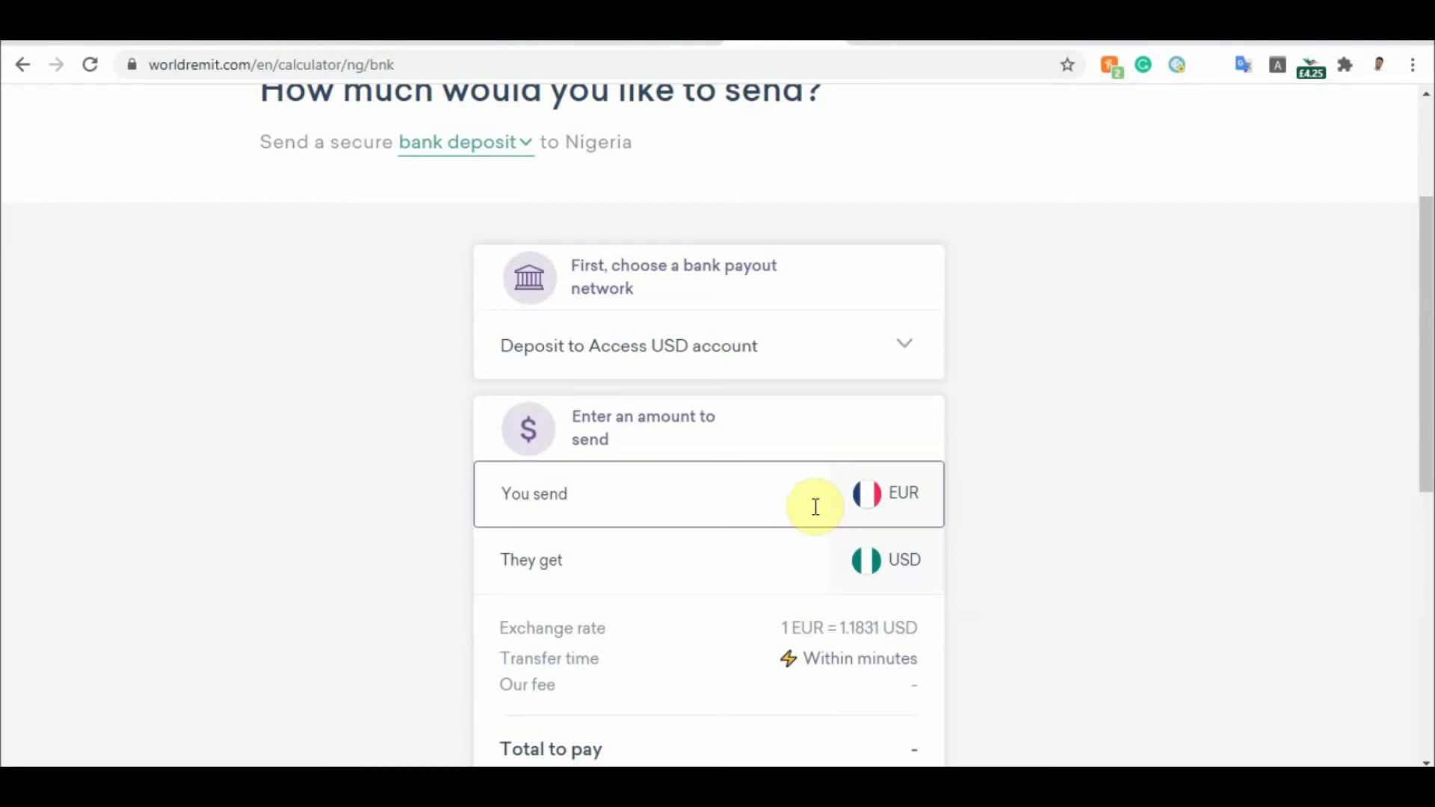
text(400)
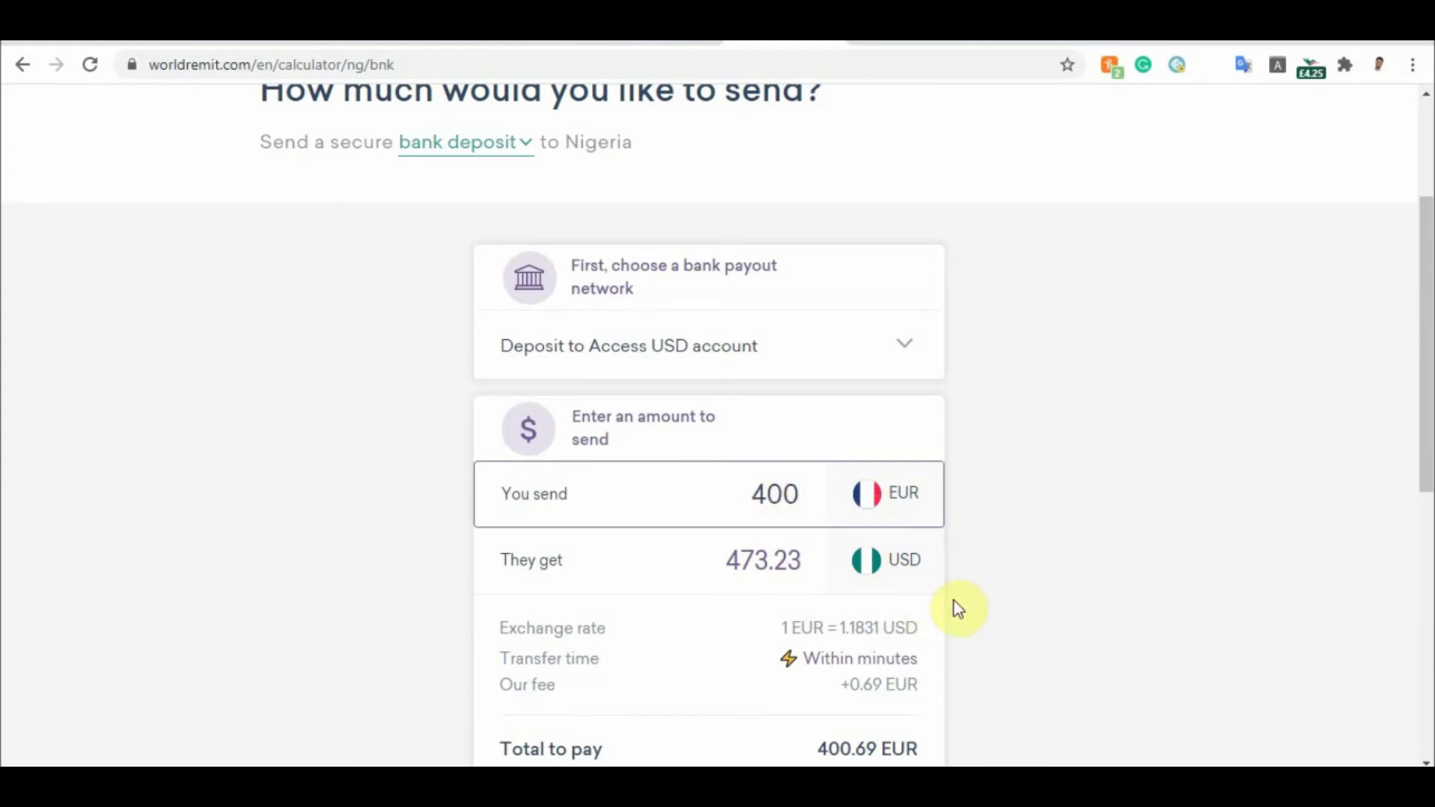
drag(1425, 320, 1422, 374)
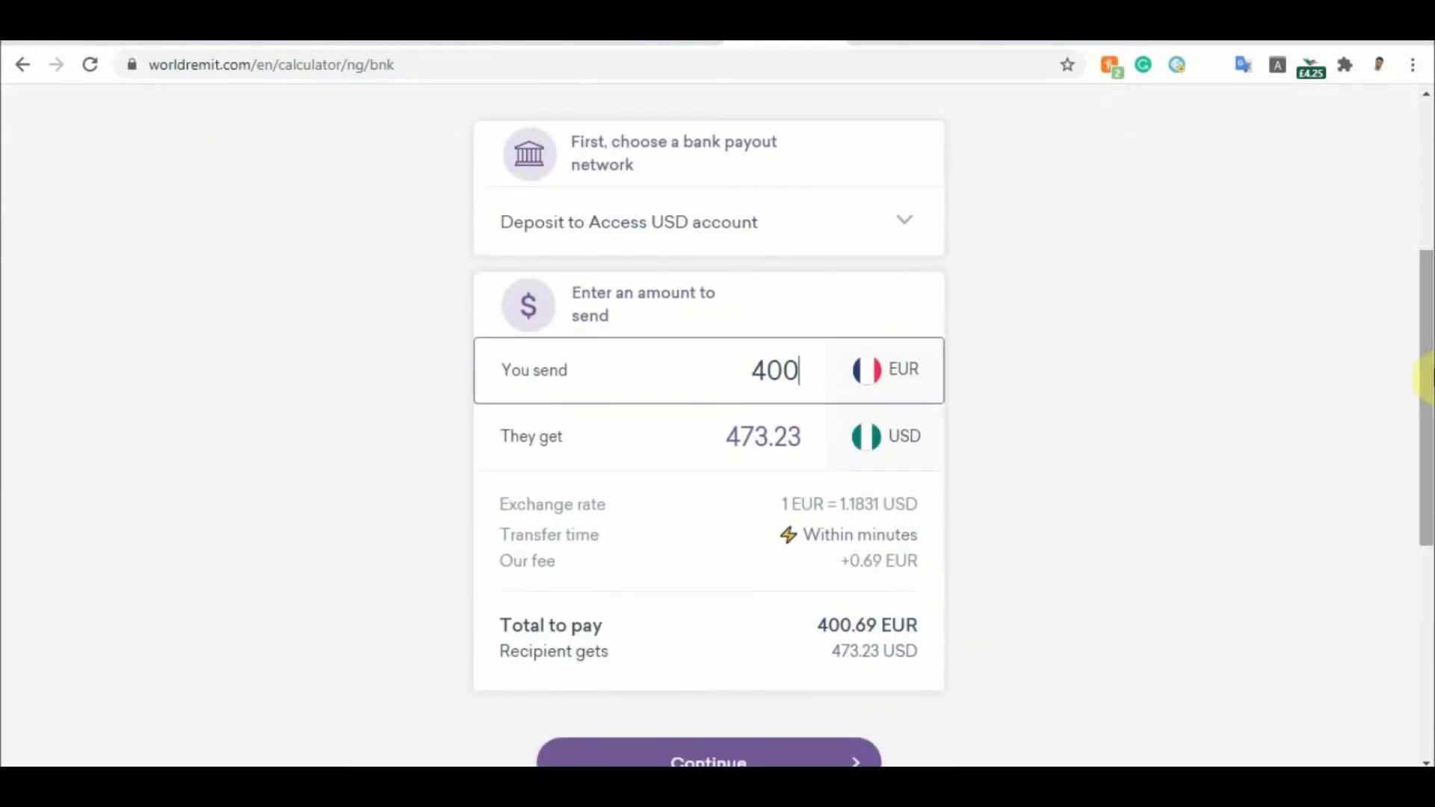
click(676, 761)
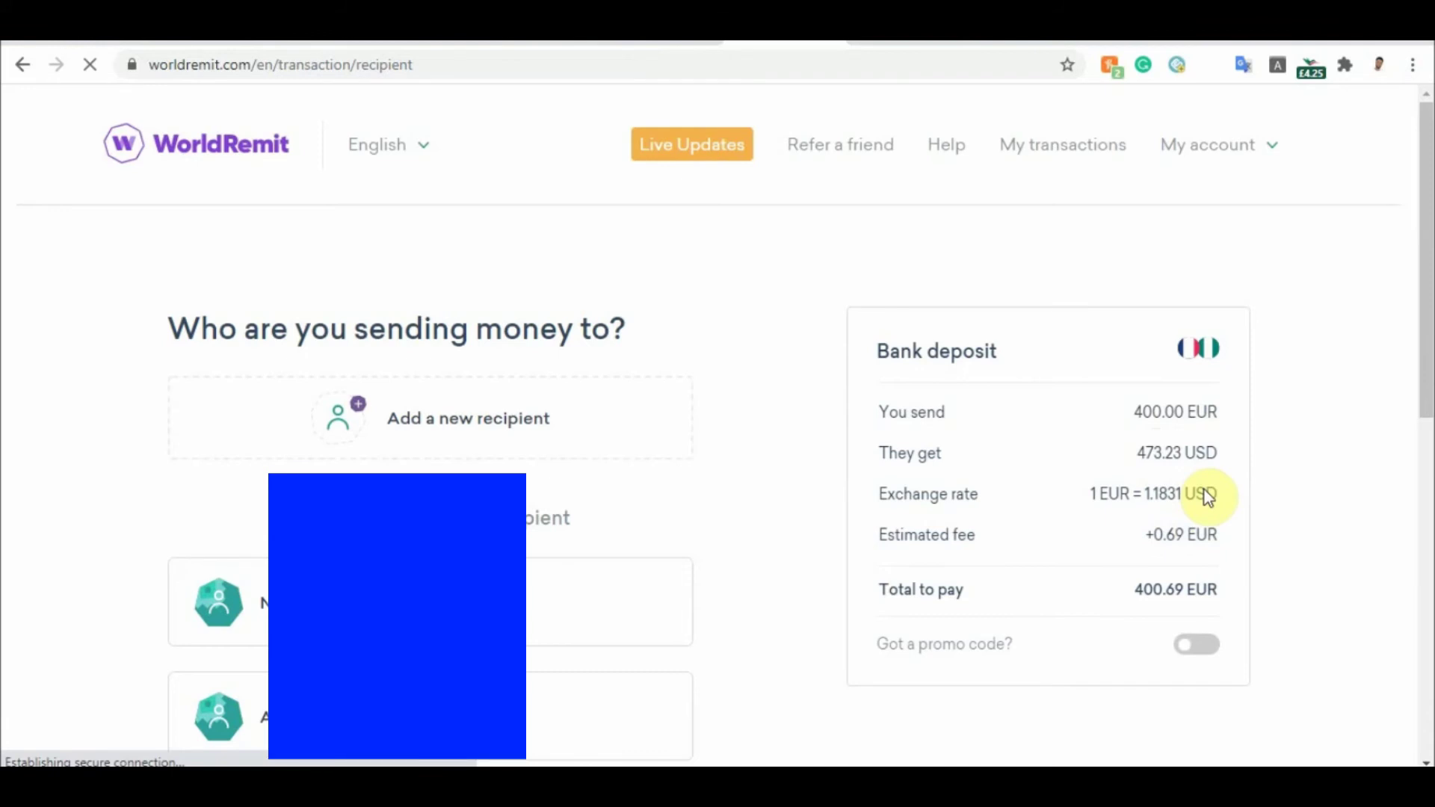
Turn on 'Got a promo code?' and fill in a saved promo code from autofill
drag(1147, 535, 1168, 527)
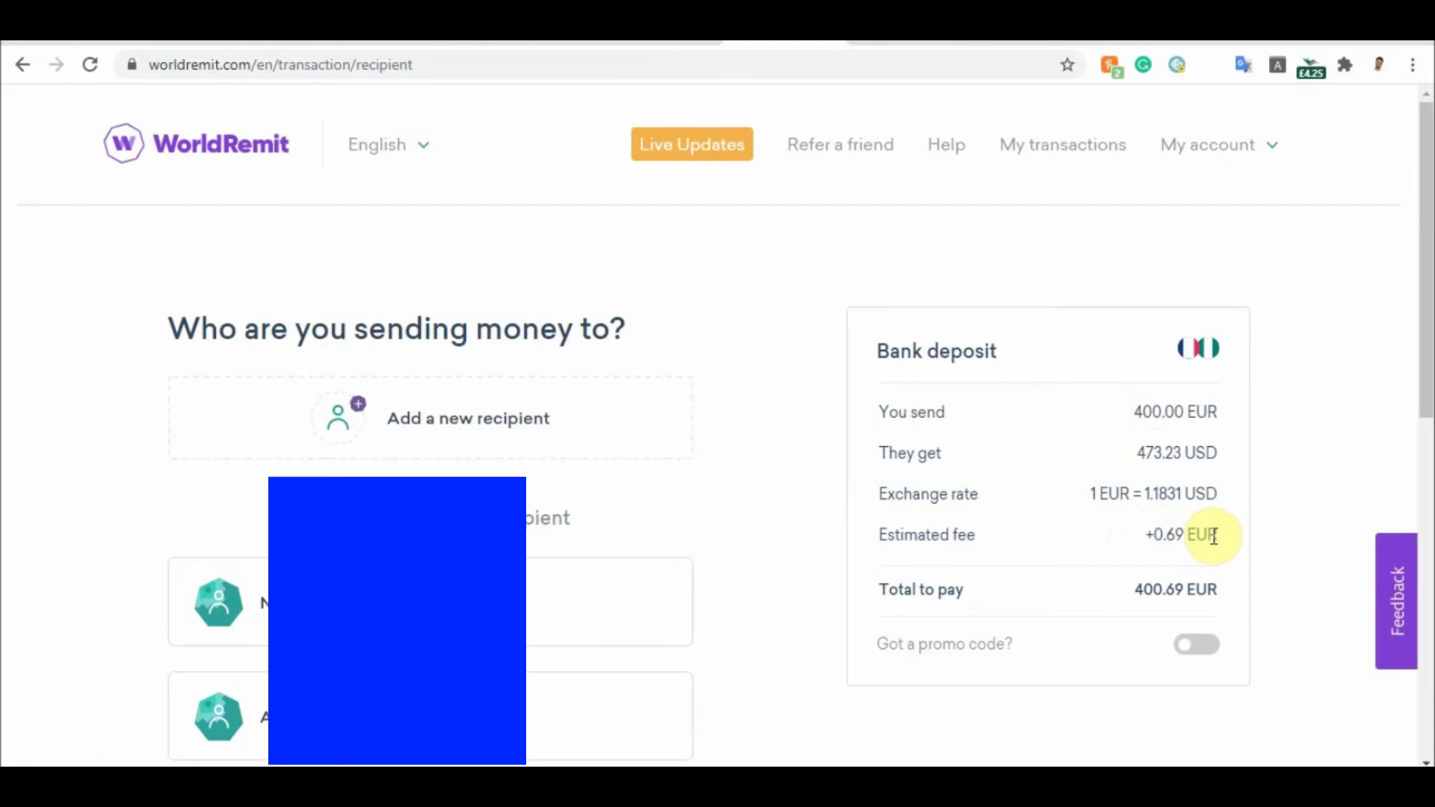
click(1195, 644)
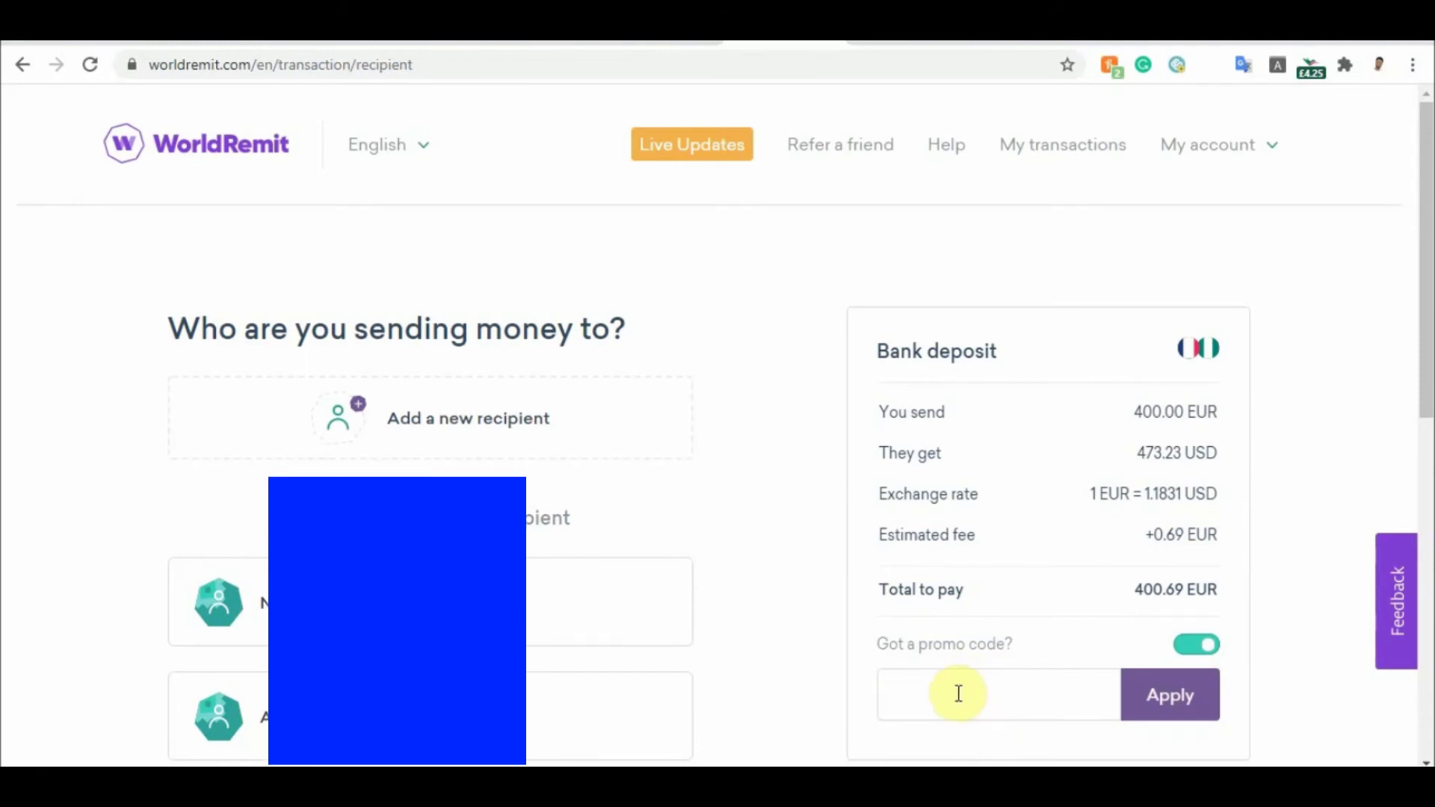
click(949, 693)
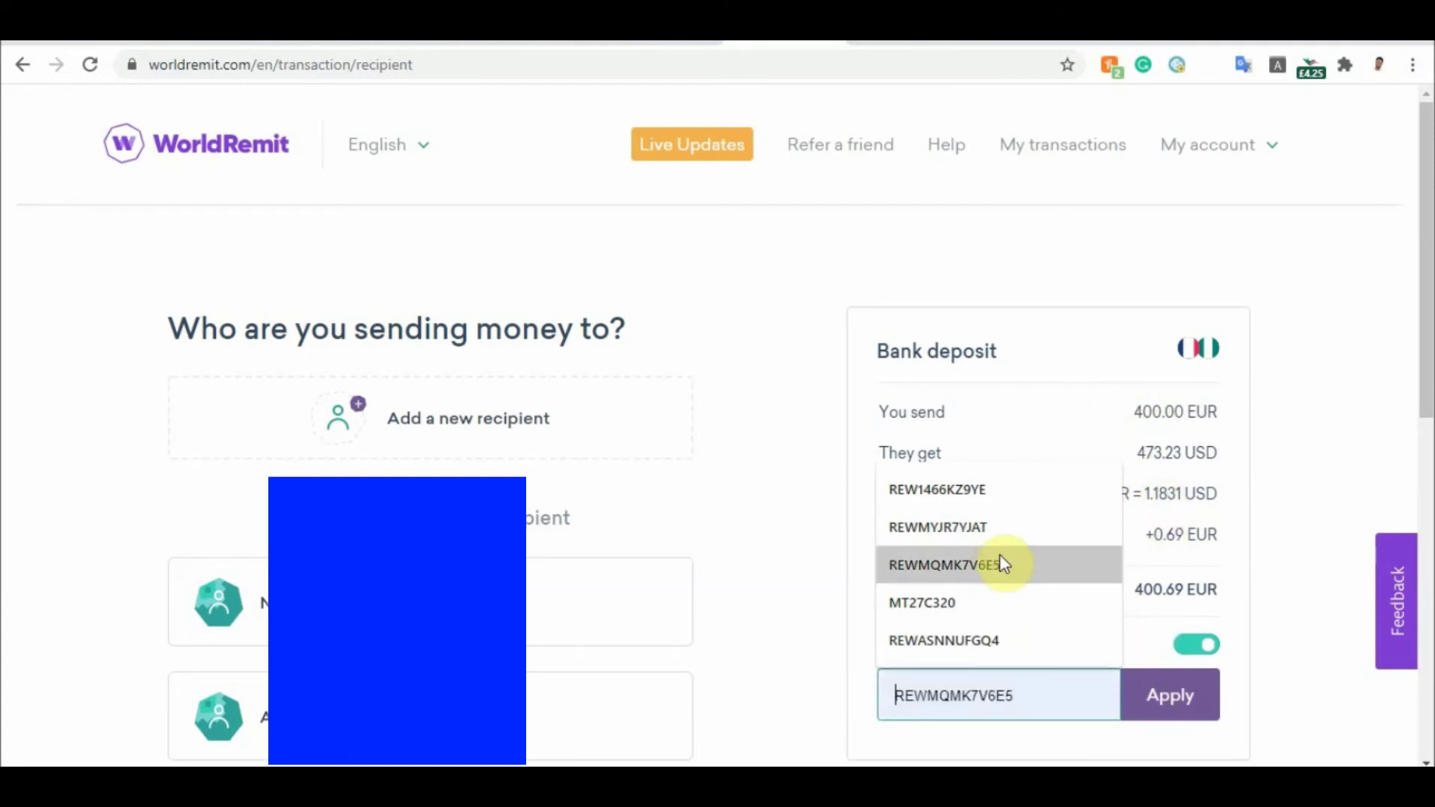
click(992, 535)
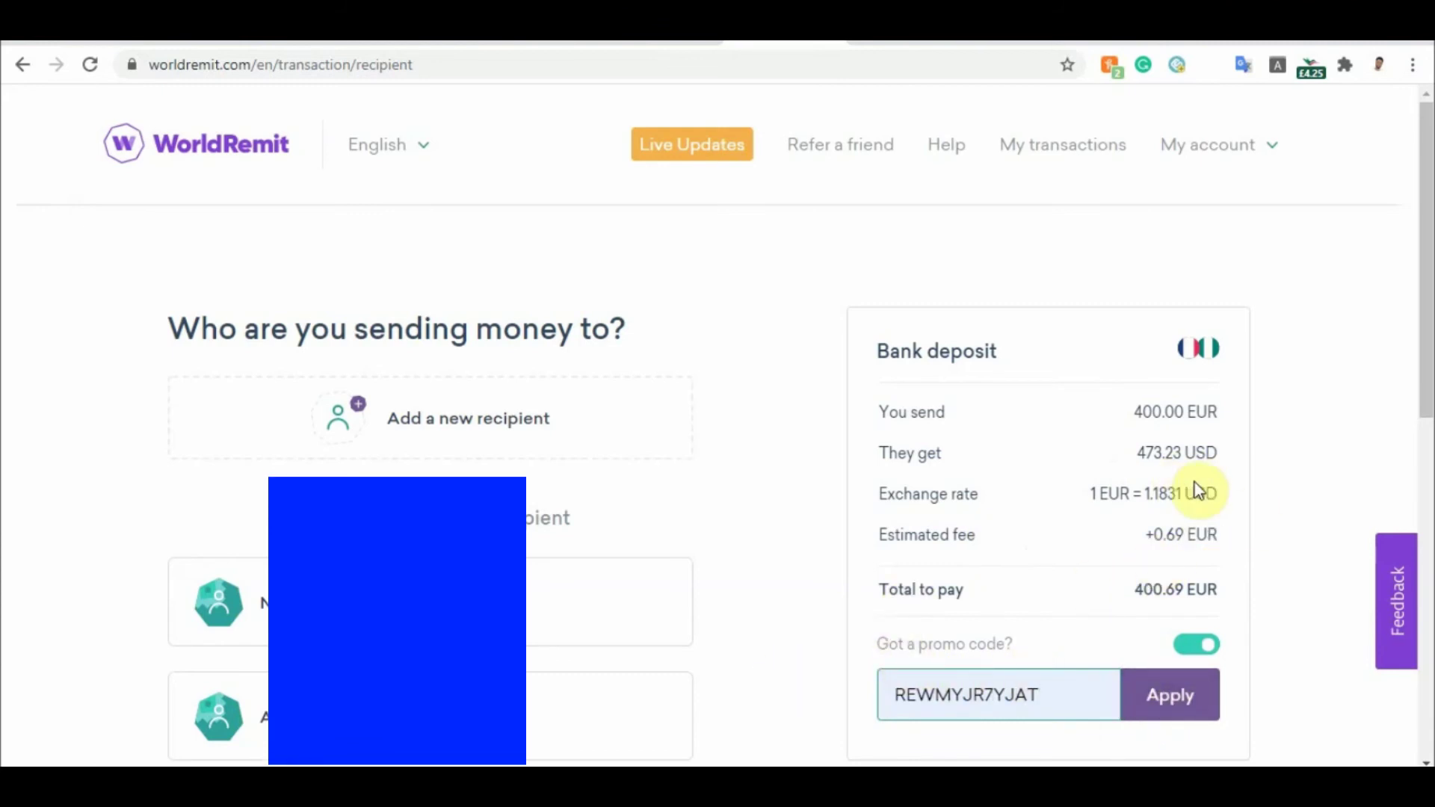
drag(1425, 224, 1418, 217)
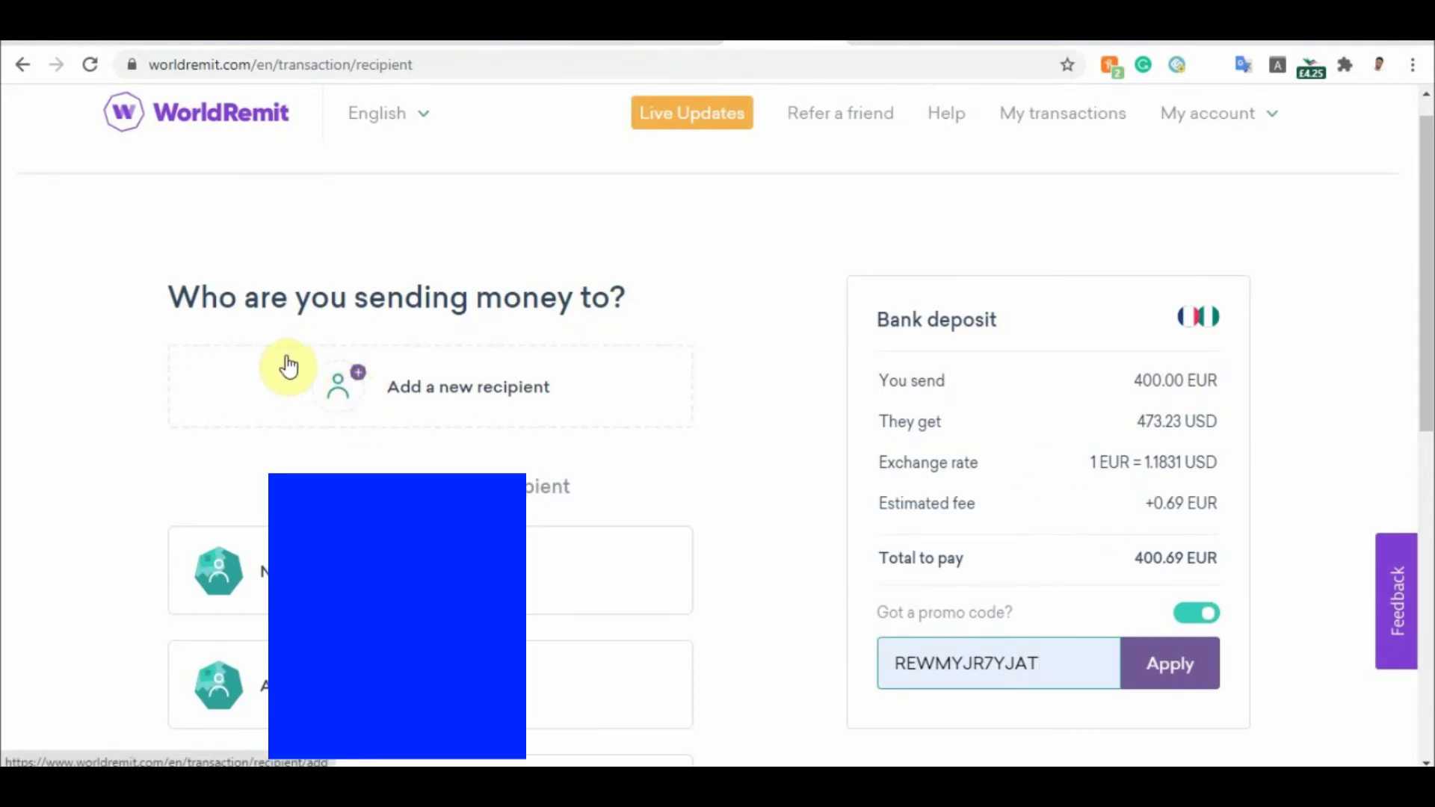
Start adding a new recipient and enter their first and last name
click(360, 390)
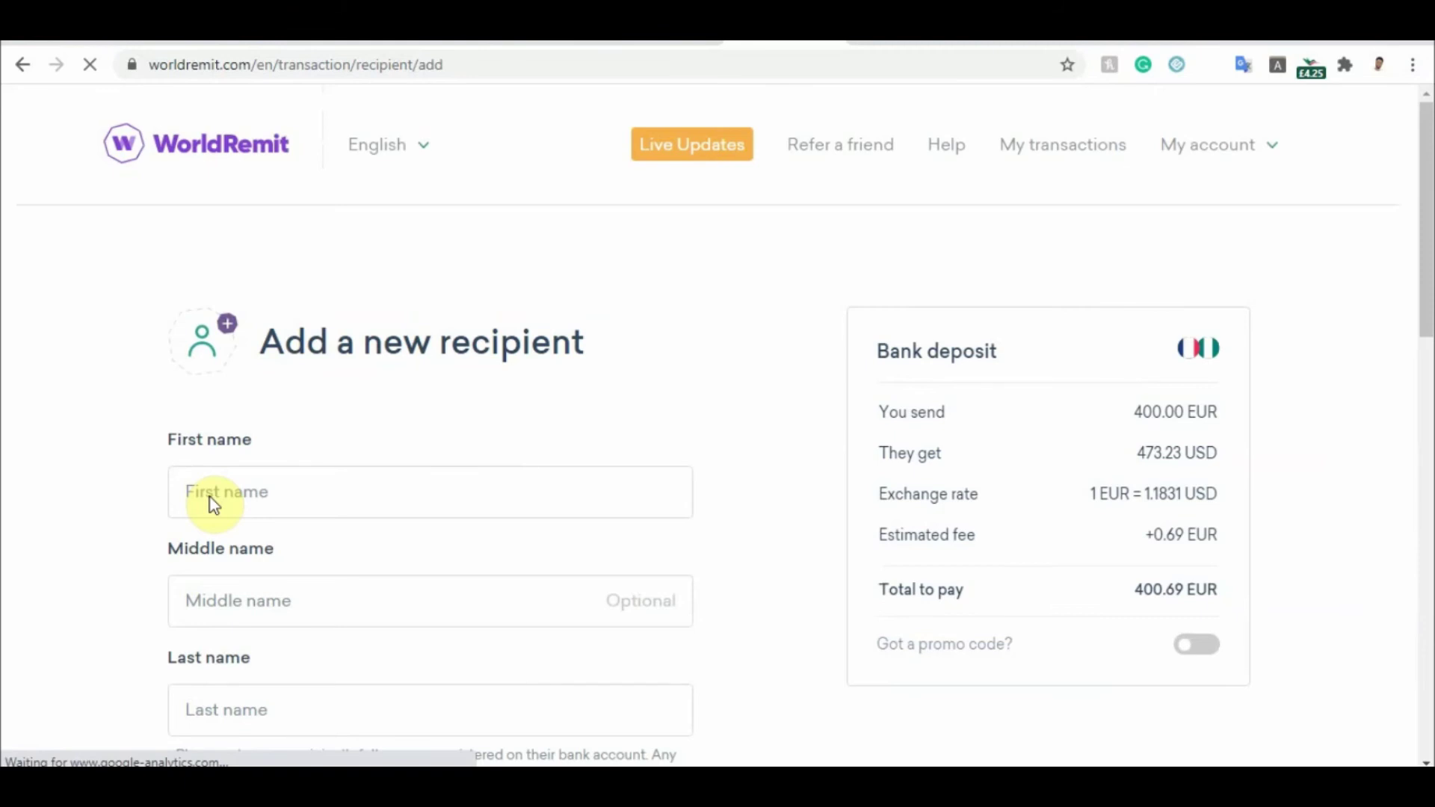
click(211, 499)
text(HSGH)
key(BackSpace)
key(BackSpace)
key(BackSpace)
key(BackSpace)
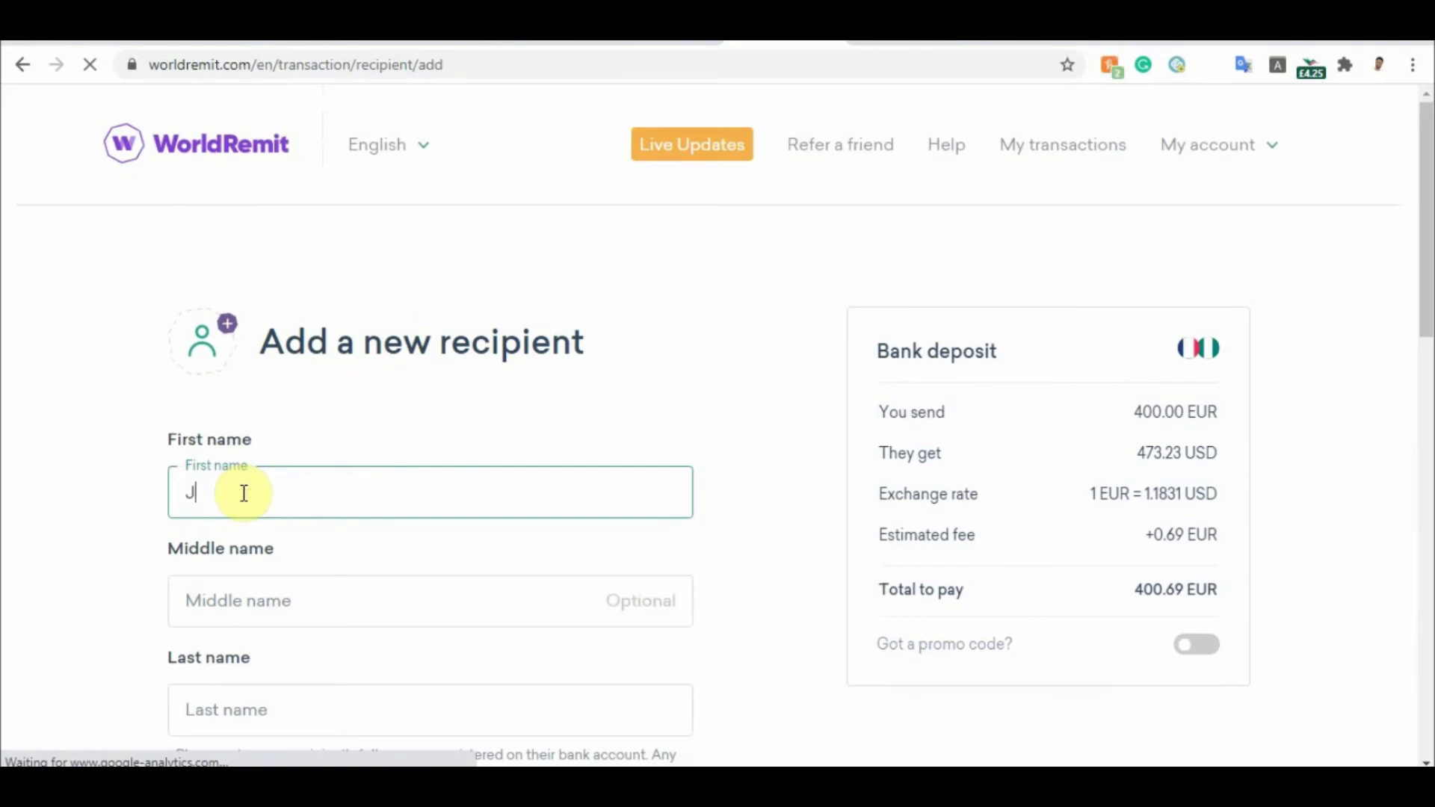
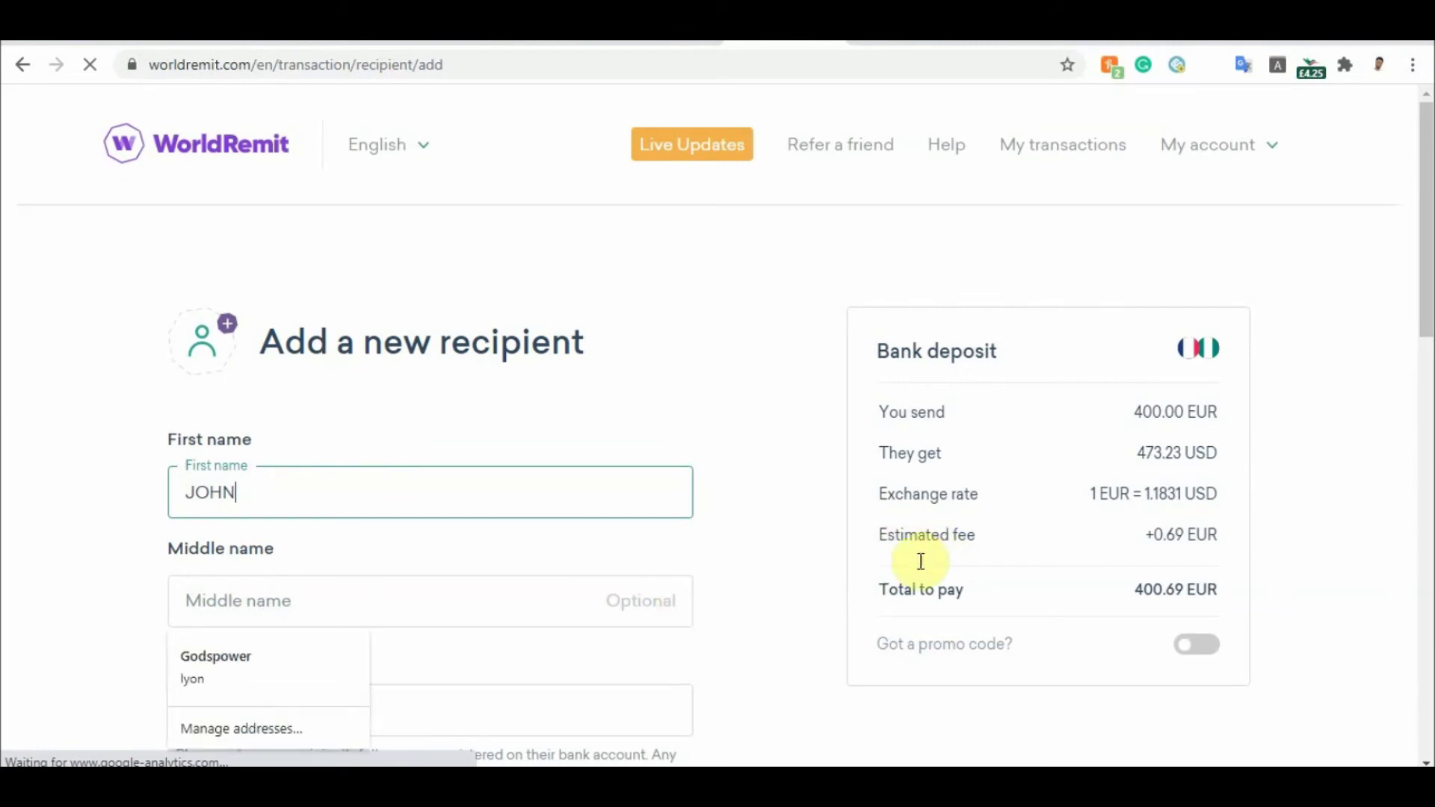
key(Tab)
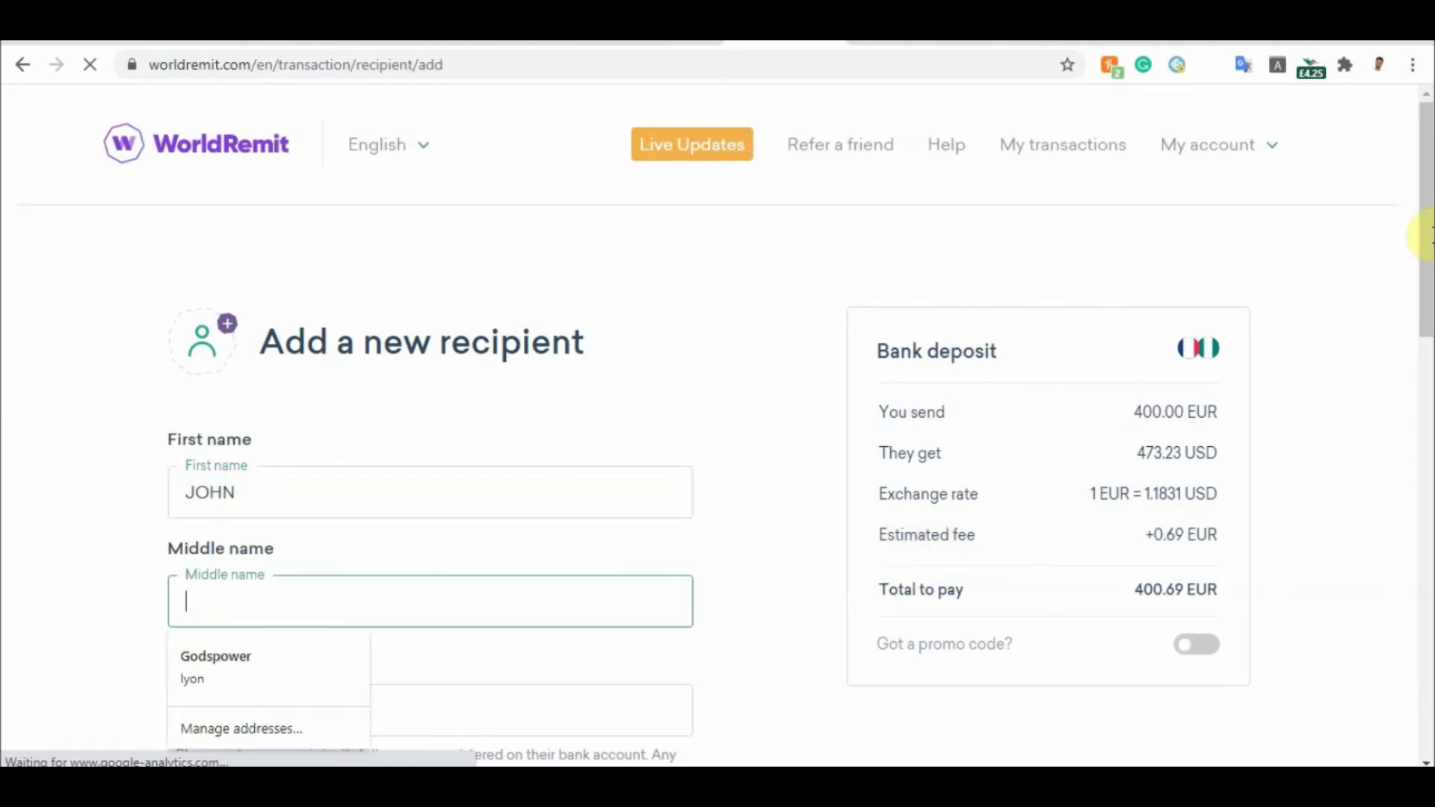
drag(1424, 217, 1424, 320)
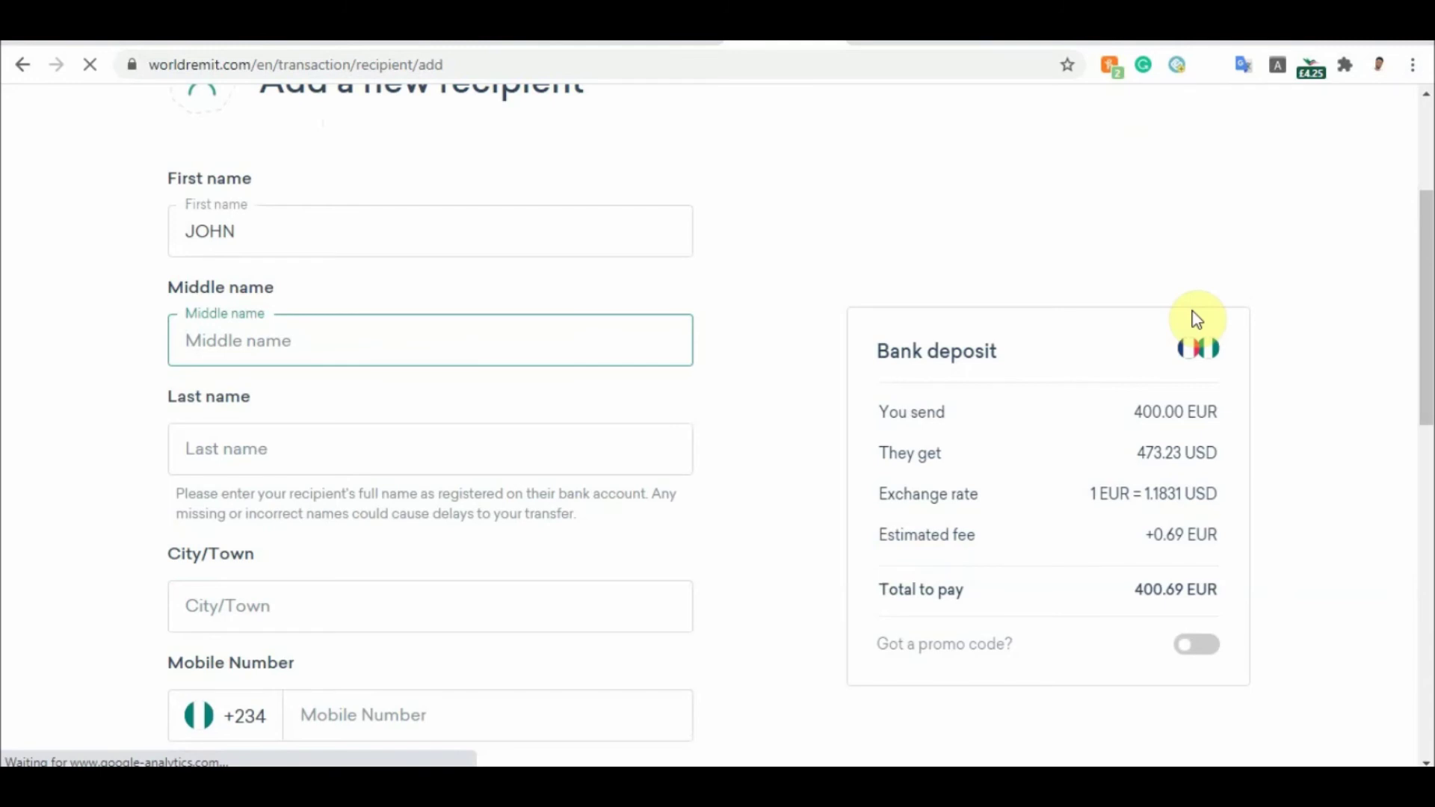
key(Tab)
scroll(717, 438, down, 2)
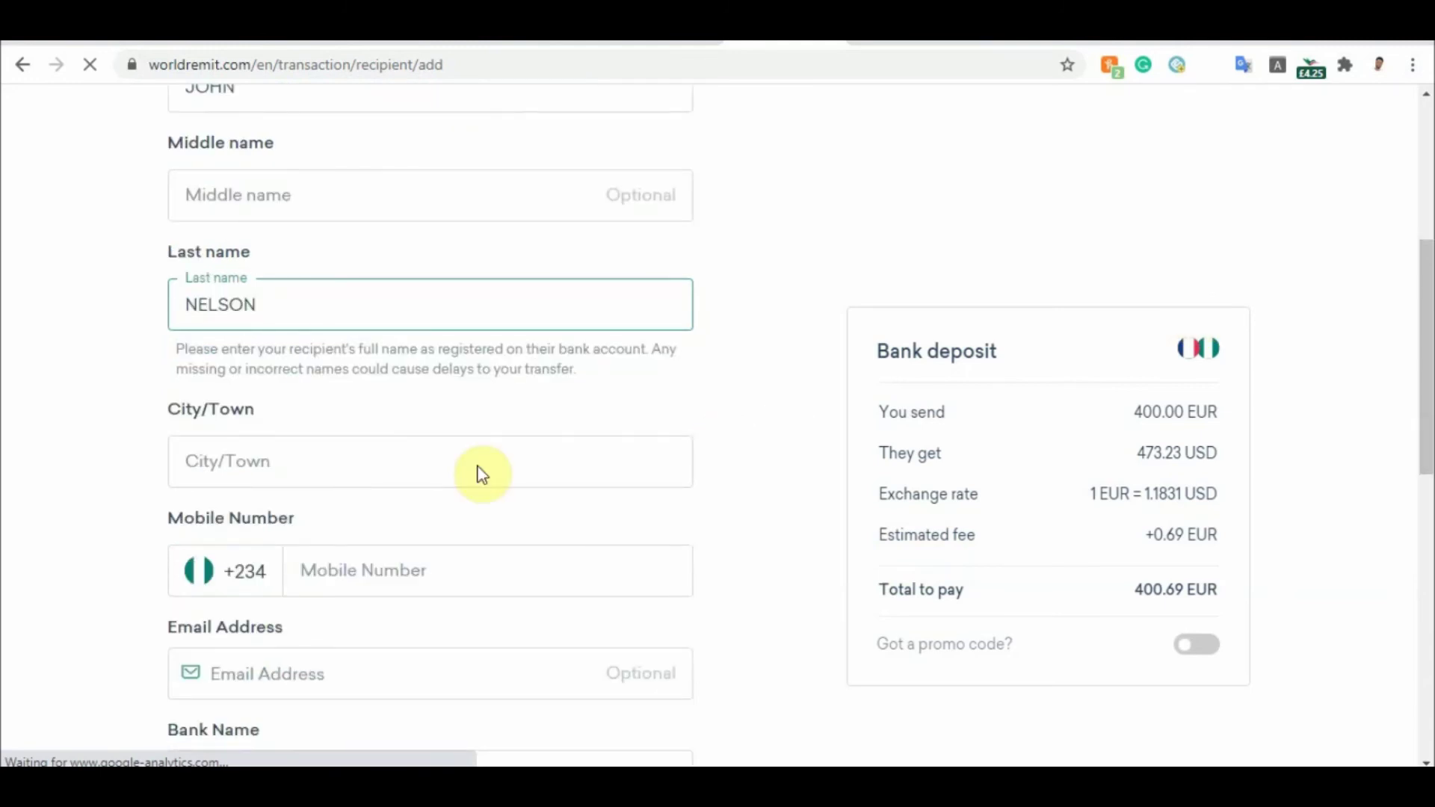
Enter LAGAS as the recipient's city and begin typing their mobile number
click(348, 461)
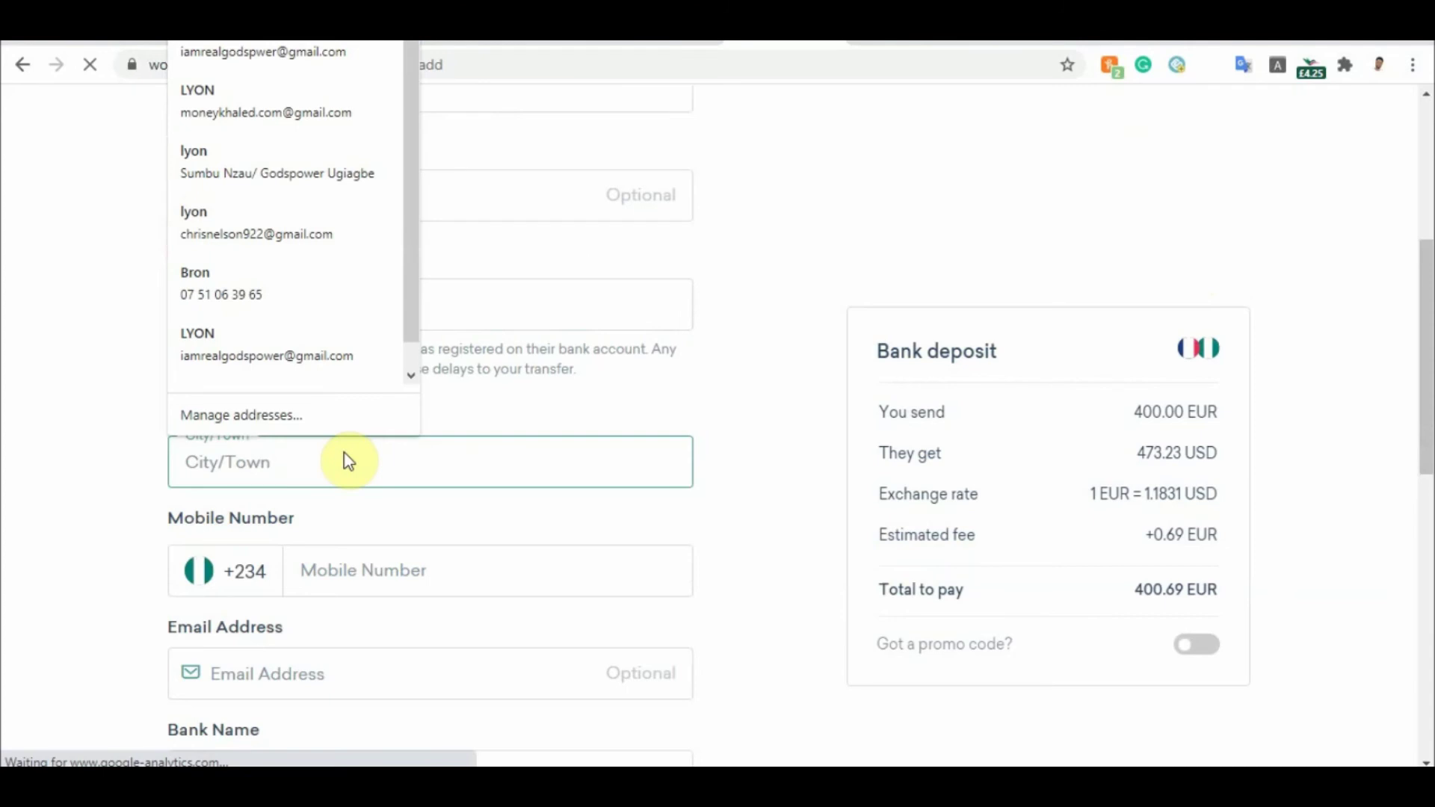
text(LO)
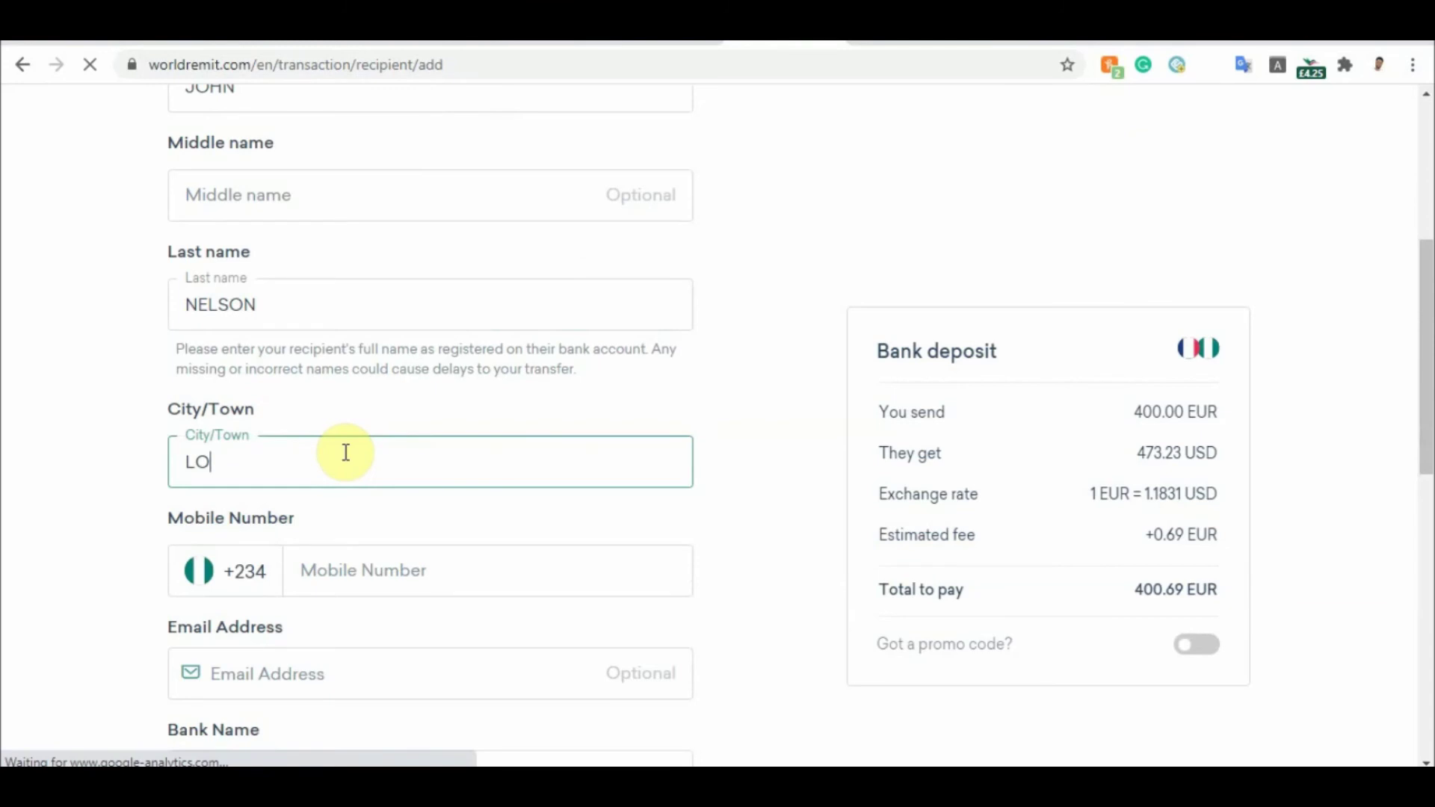
key(BackSpace)
text(AGAS)
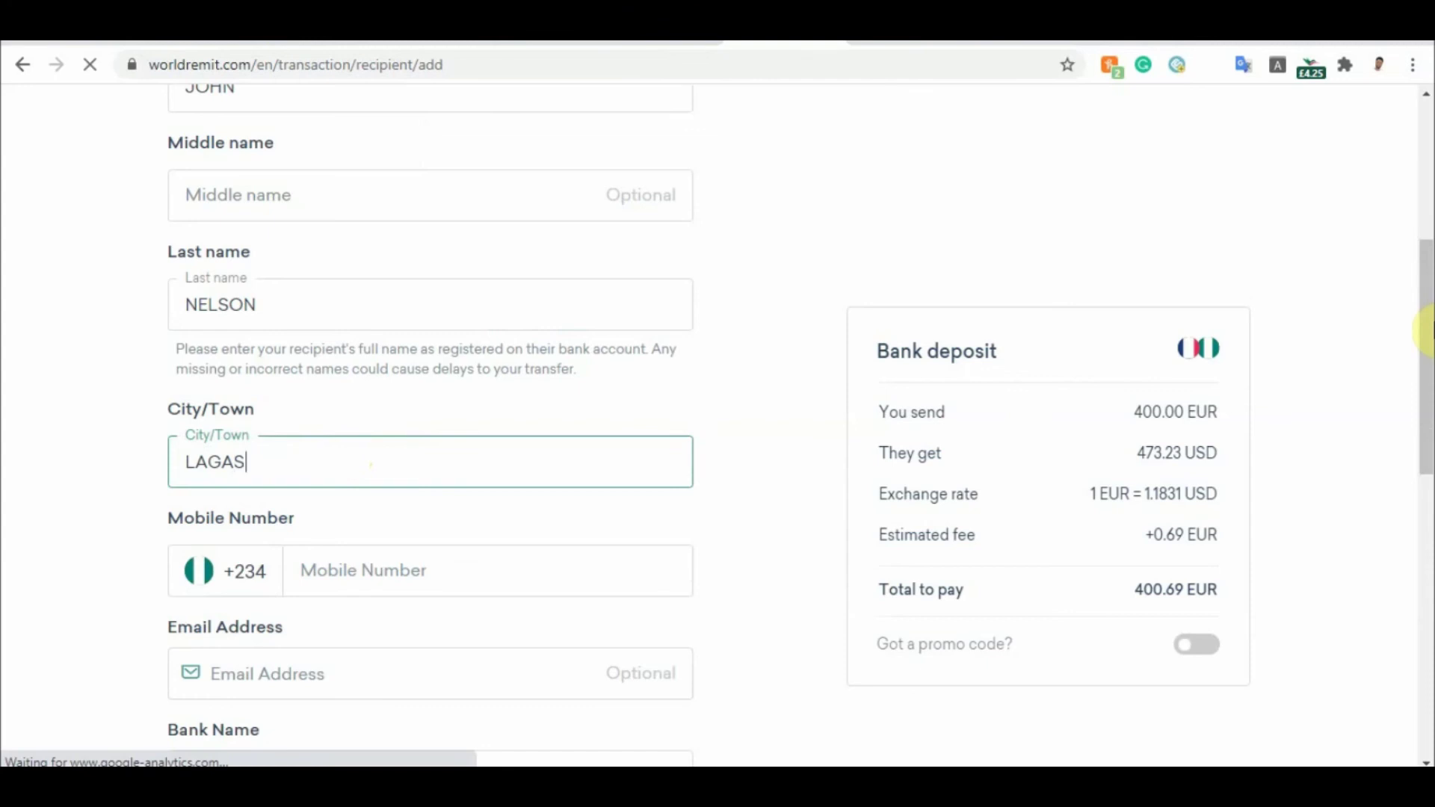
drag(1428, 328, 1428, 404)
click(343, 351)
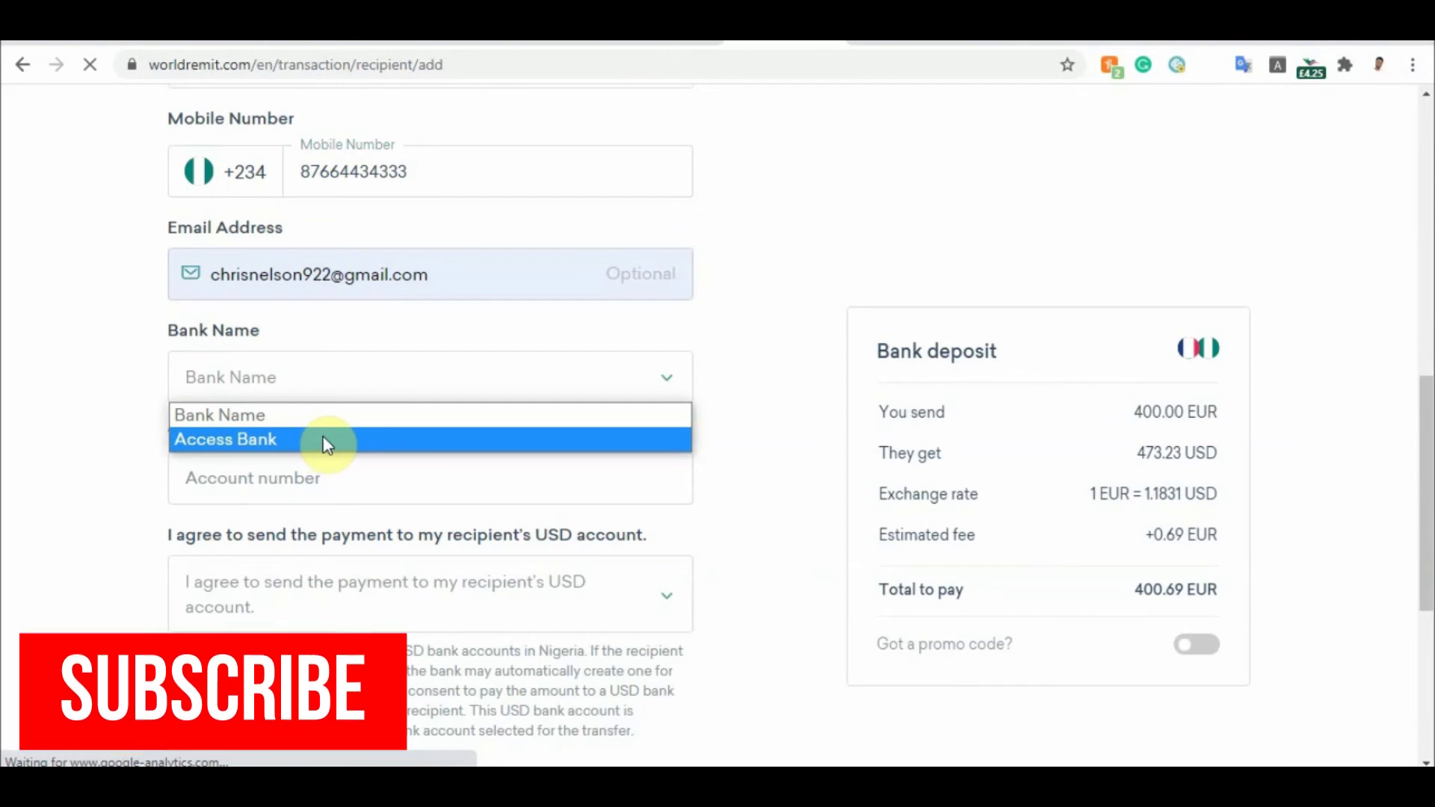
Choose Access Bank, enter the recipient's account number, and select 'Yes, I agree' for USD payout
click(327, 444)
click(295, 491)
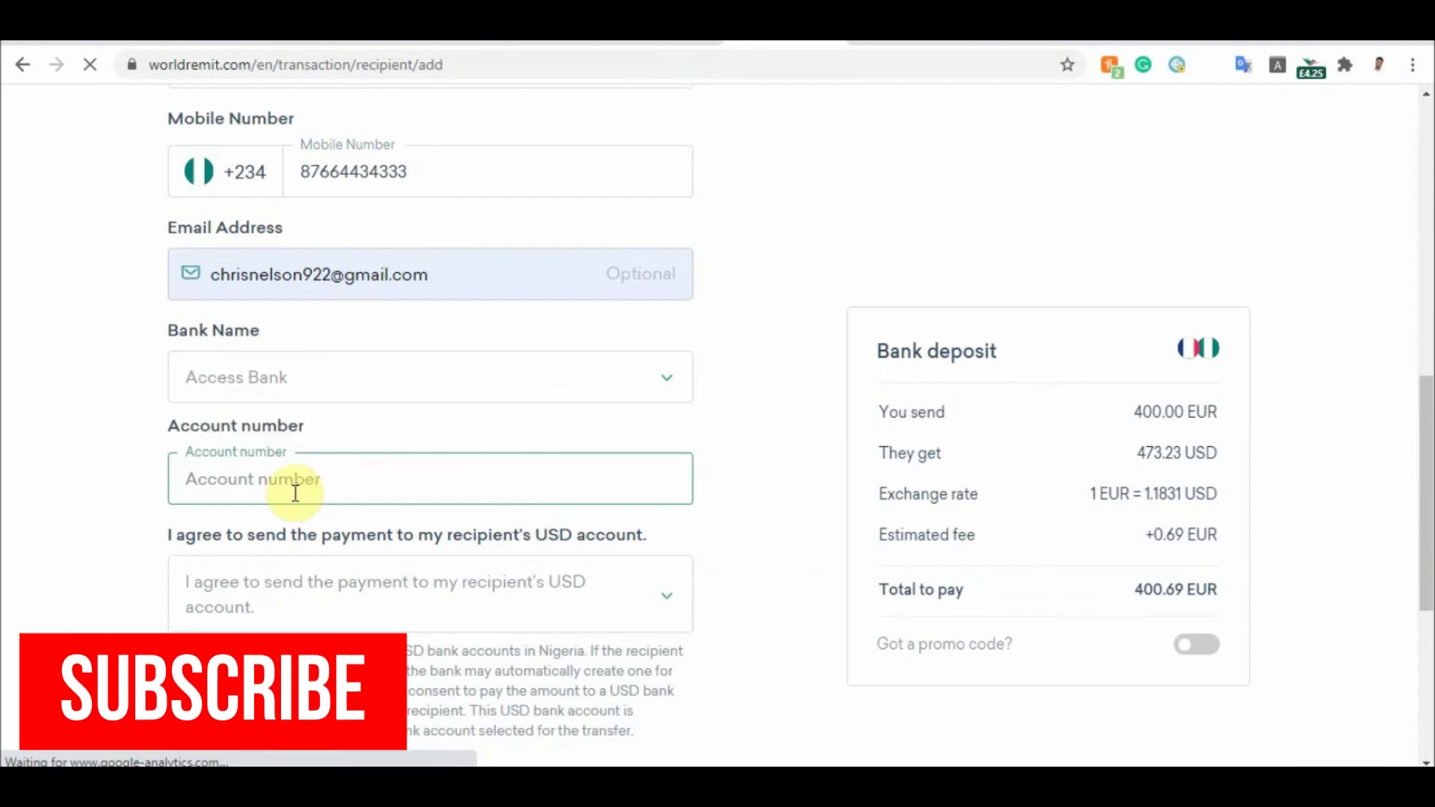
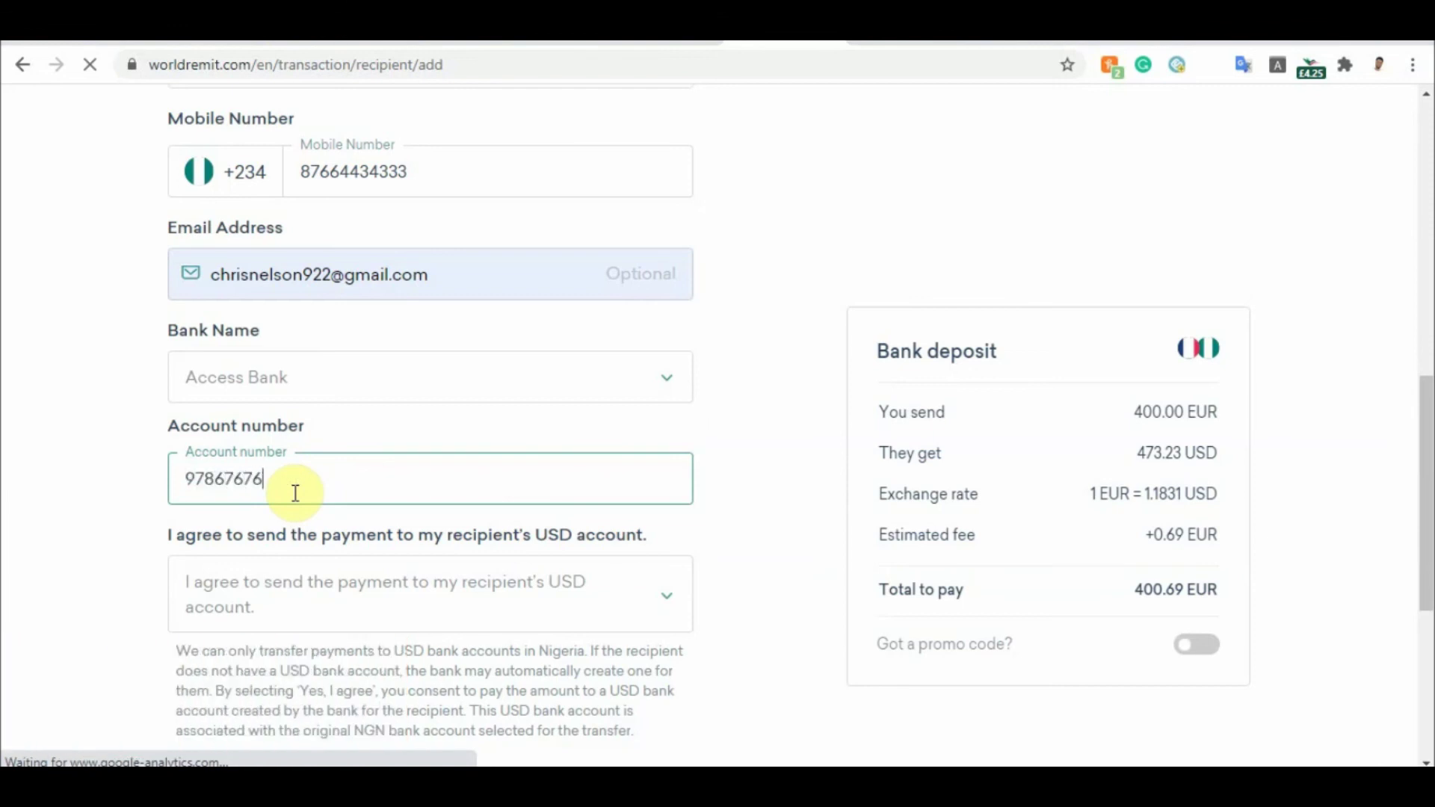
click(617, 599)
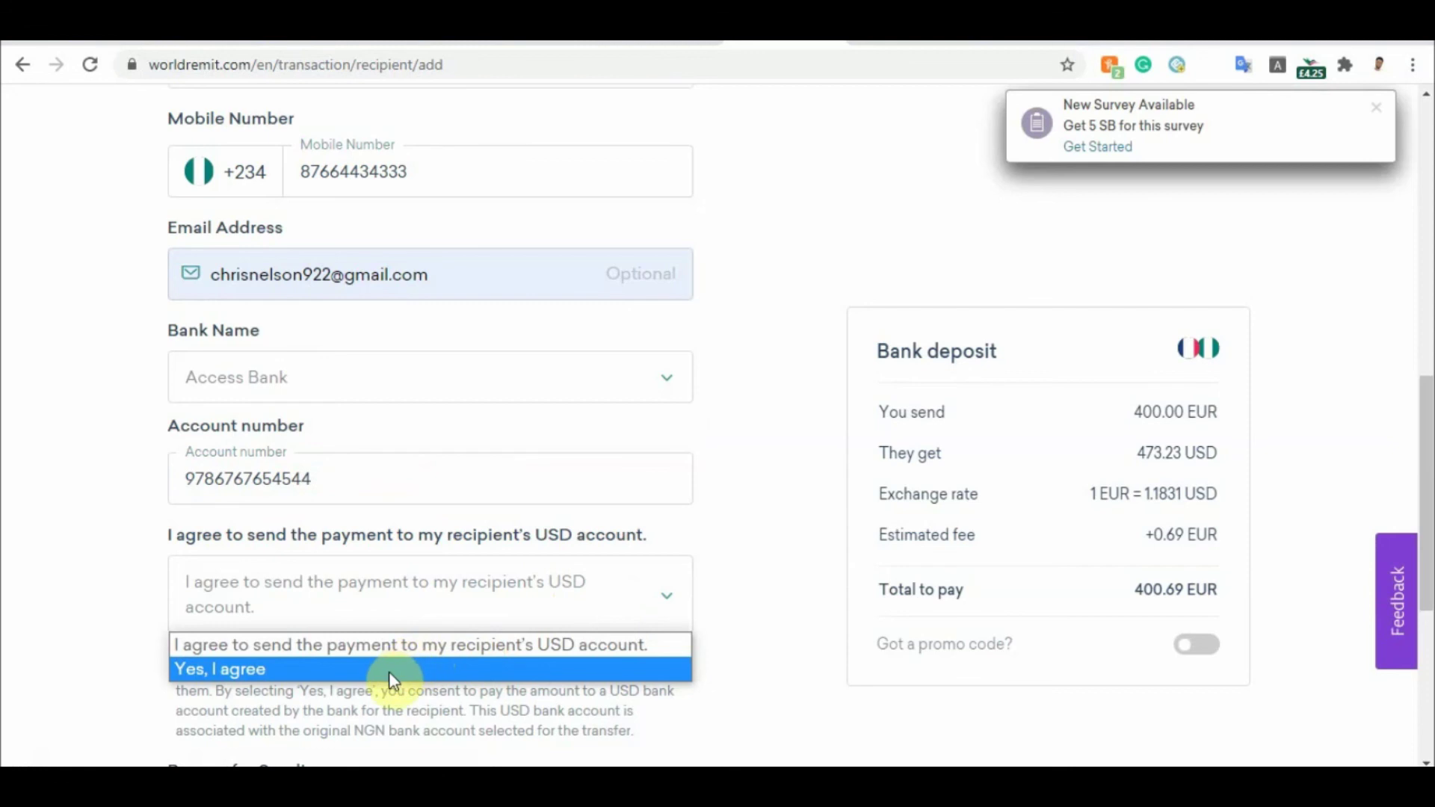
click(411, 667)
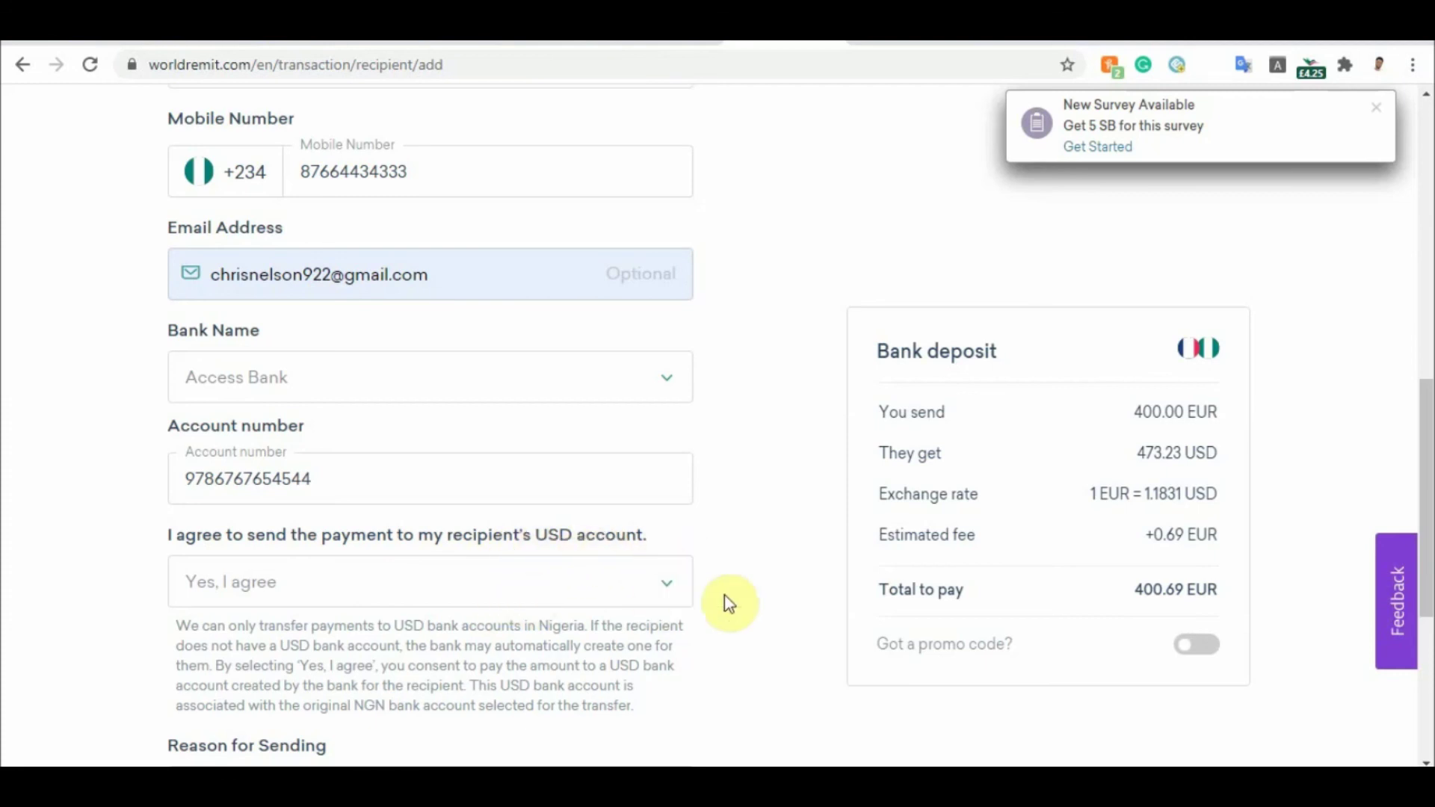
Select 'Family or friend support' as the reason for sending, then return to the top
scroll(1426, 442, down, 3)
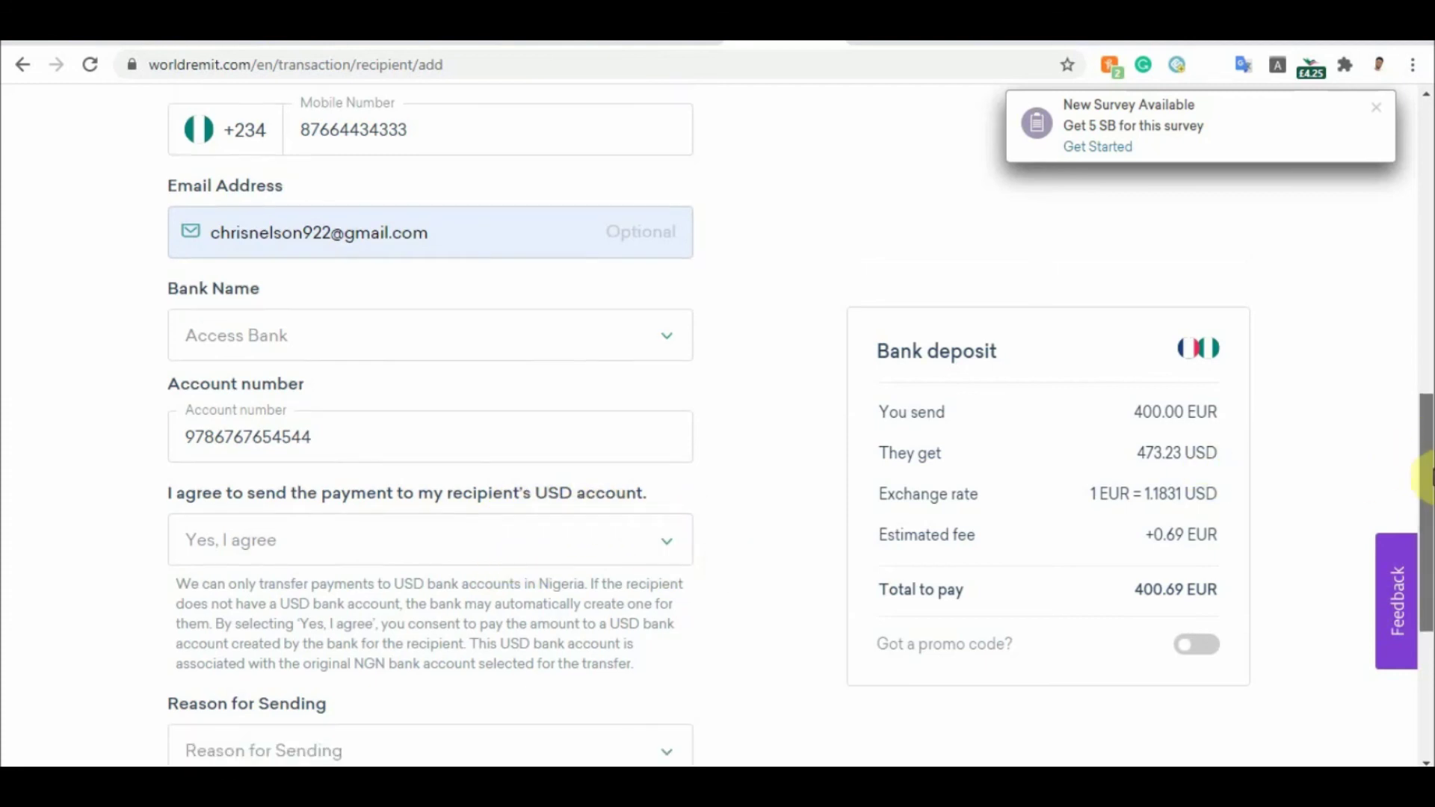
click(569, 566)
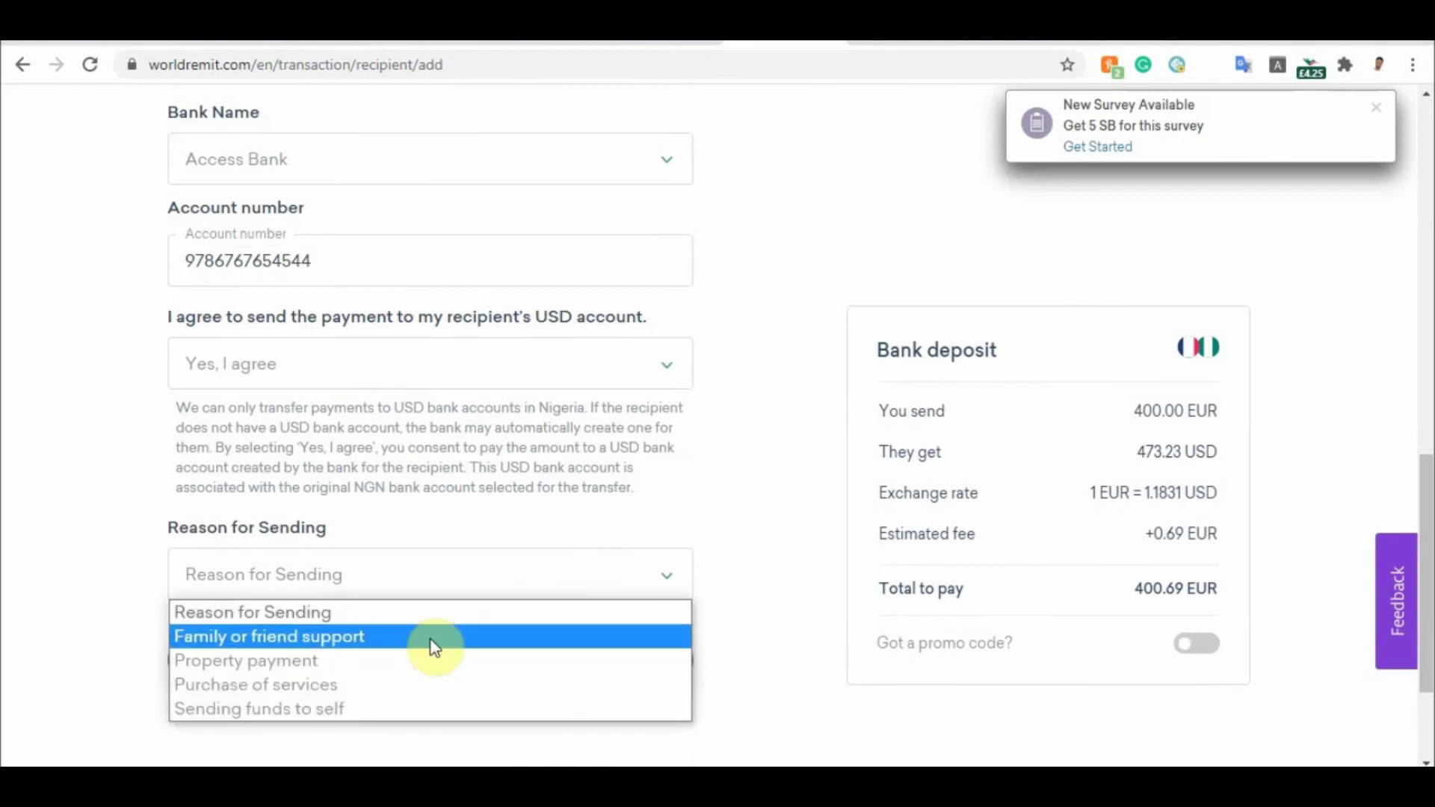
click(434, 637)
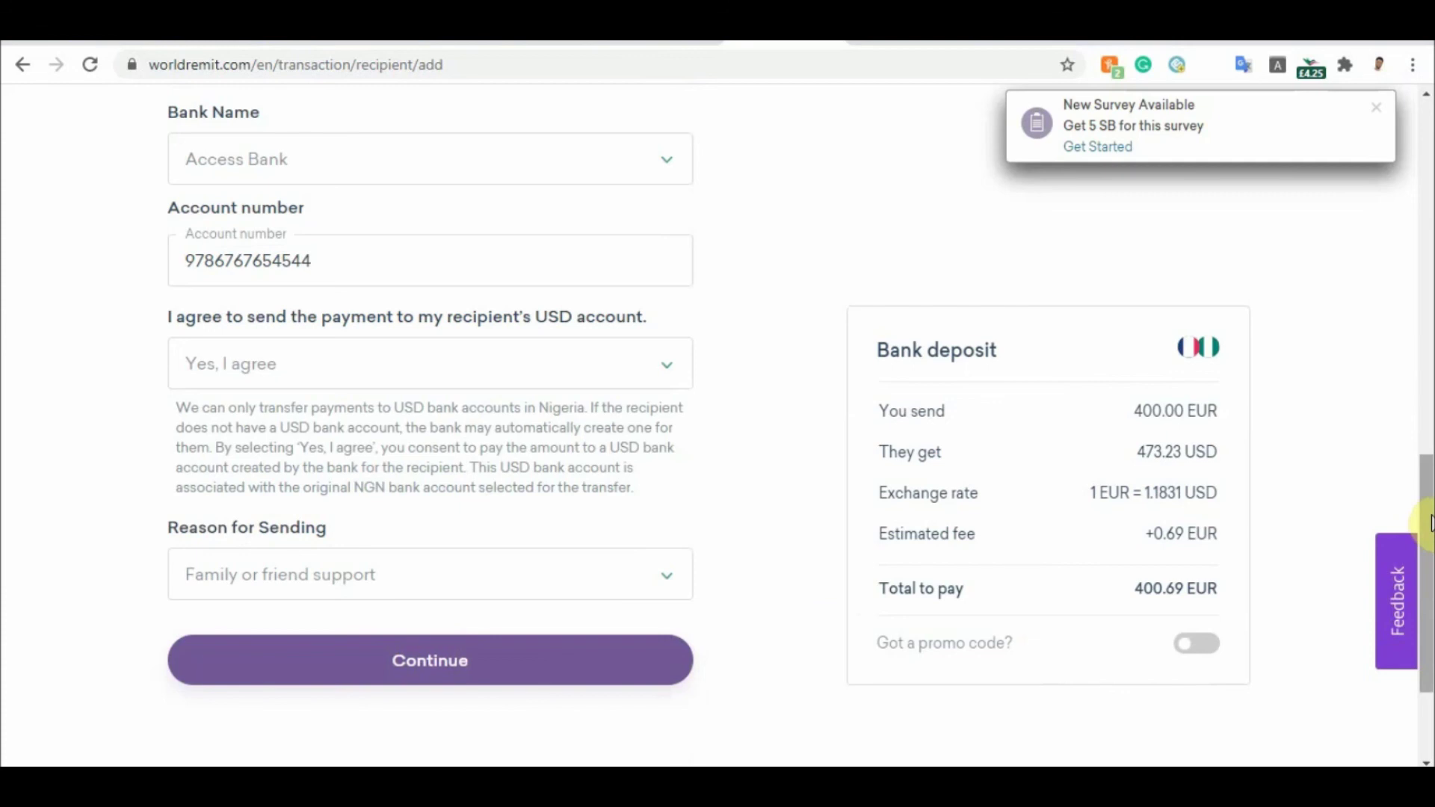
drag(1428, 523, 1429, 519)
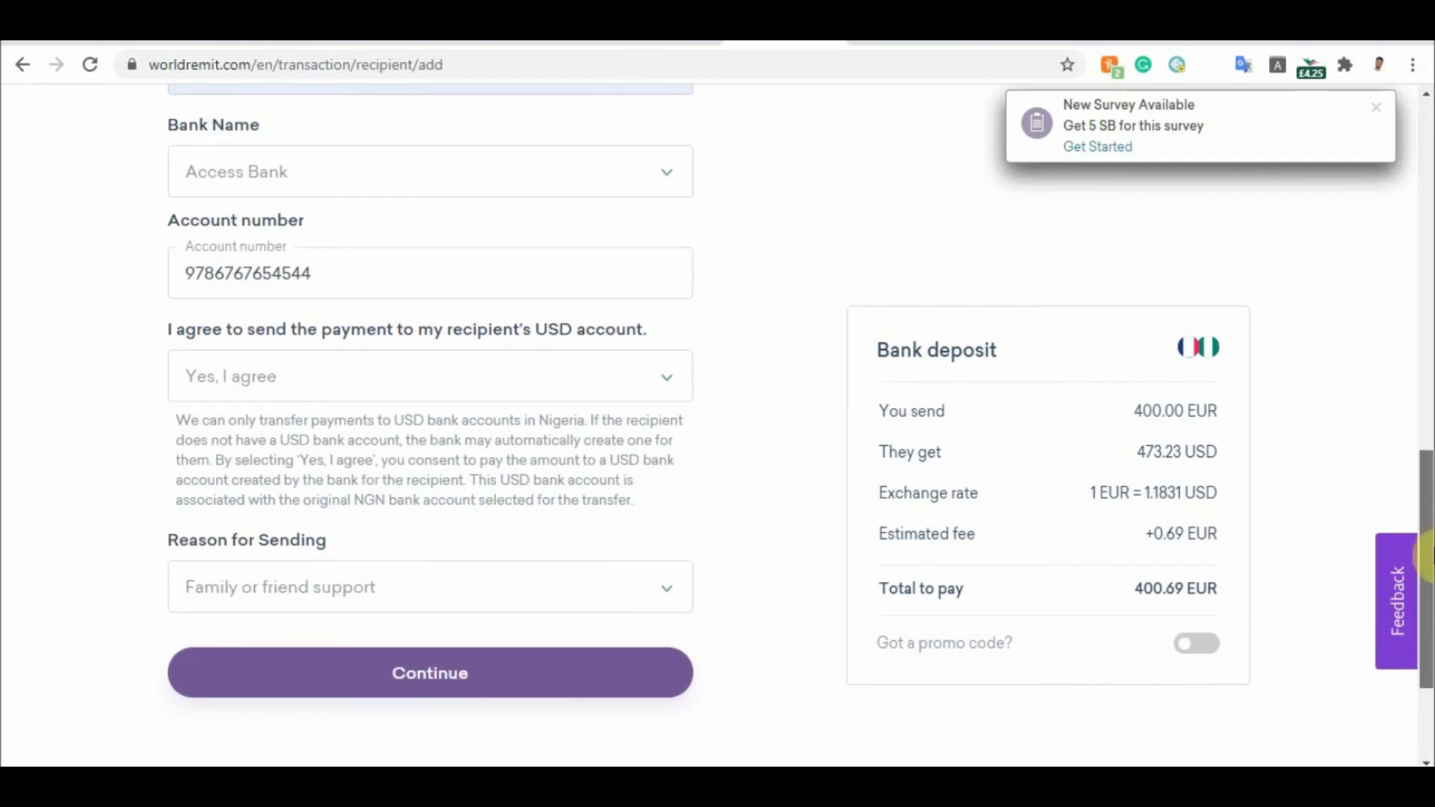
scroll(1370, 542, down, 1)
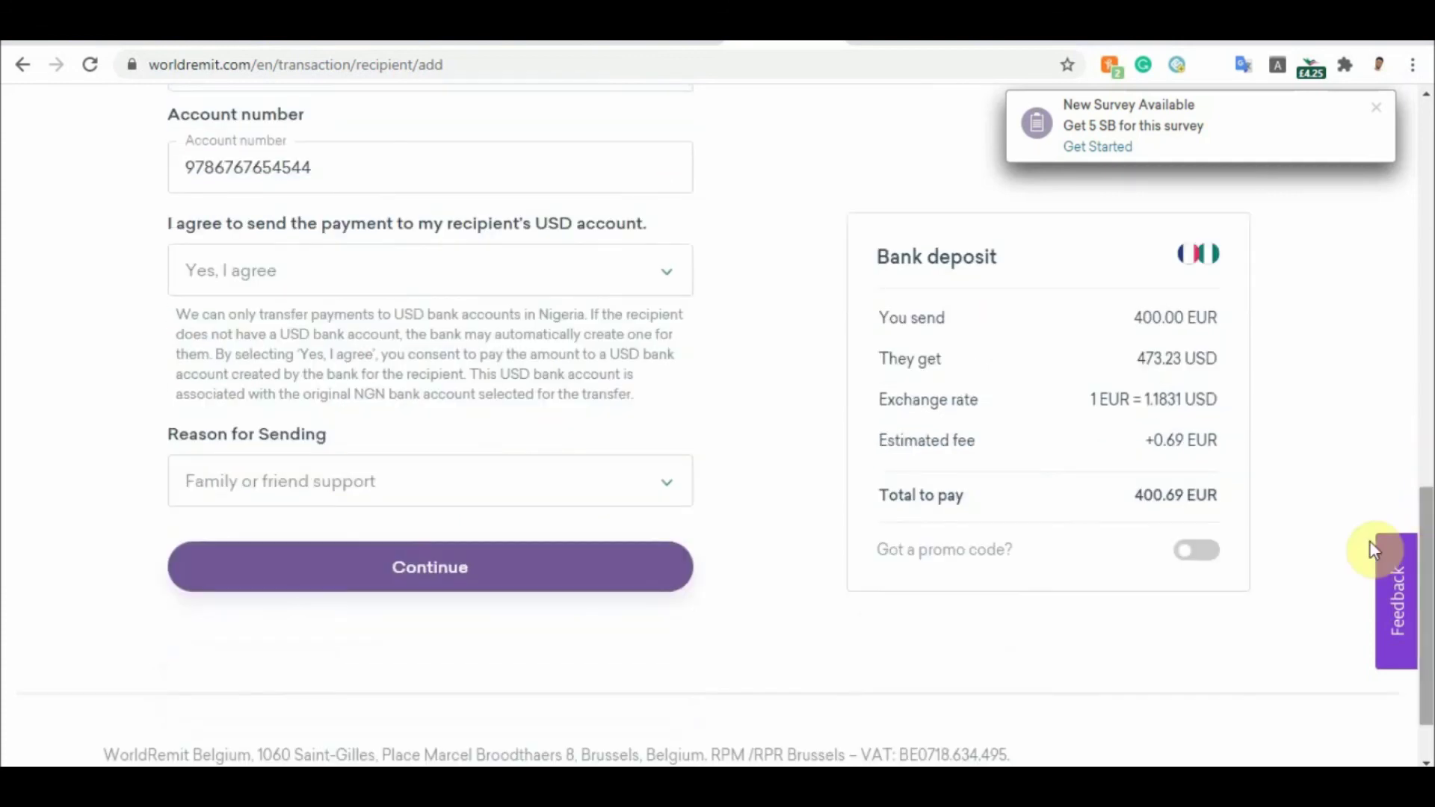
drag(1426, 478, 1426, 431)
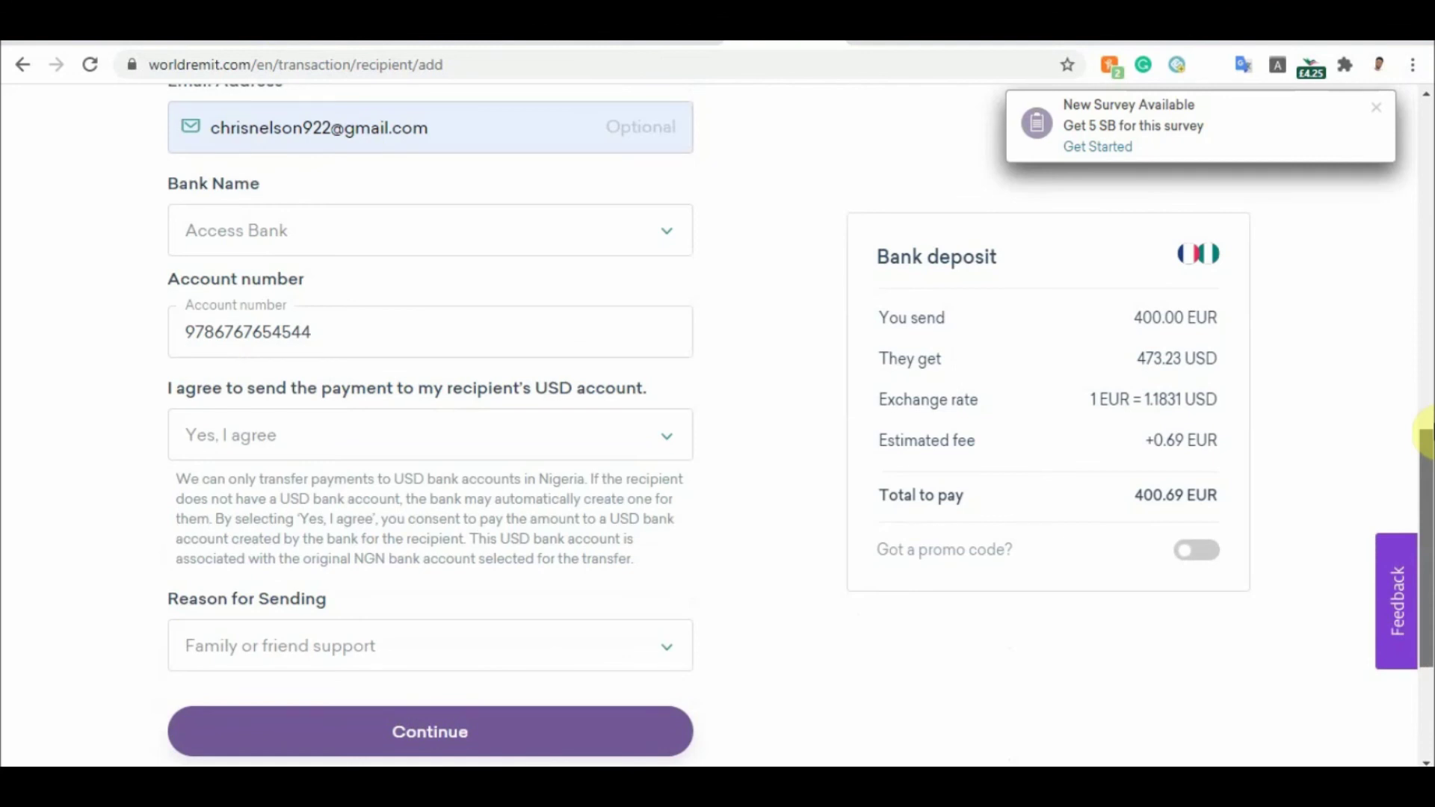
drag(1426, 436, 1419, 142)
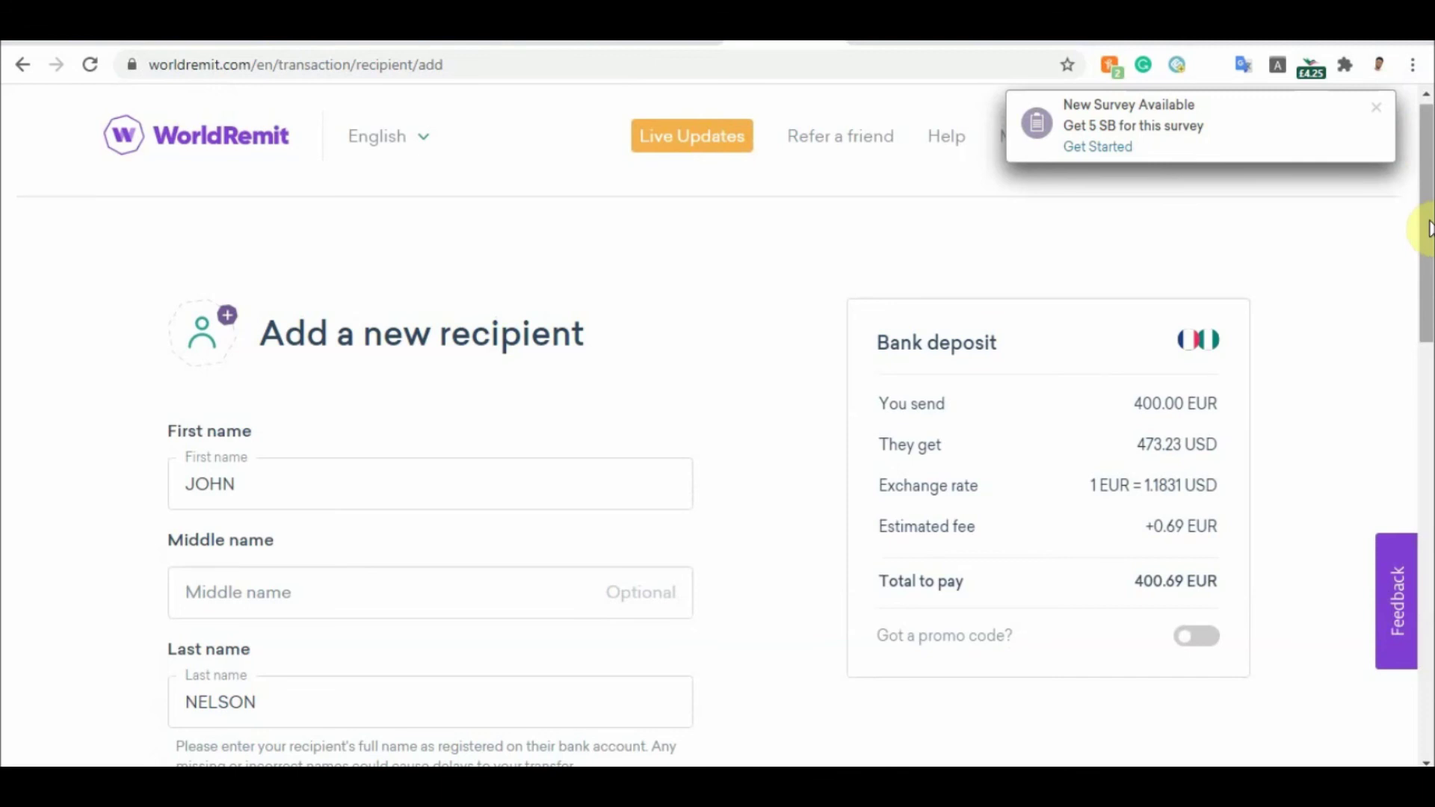
drag(1427, 227, 1427, 299)
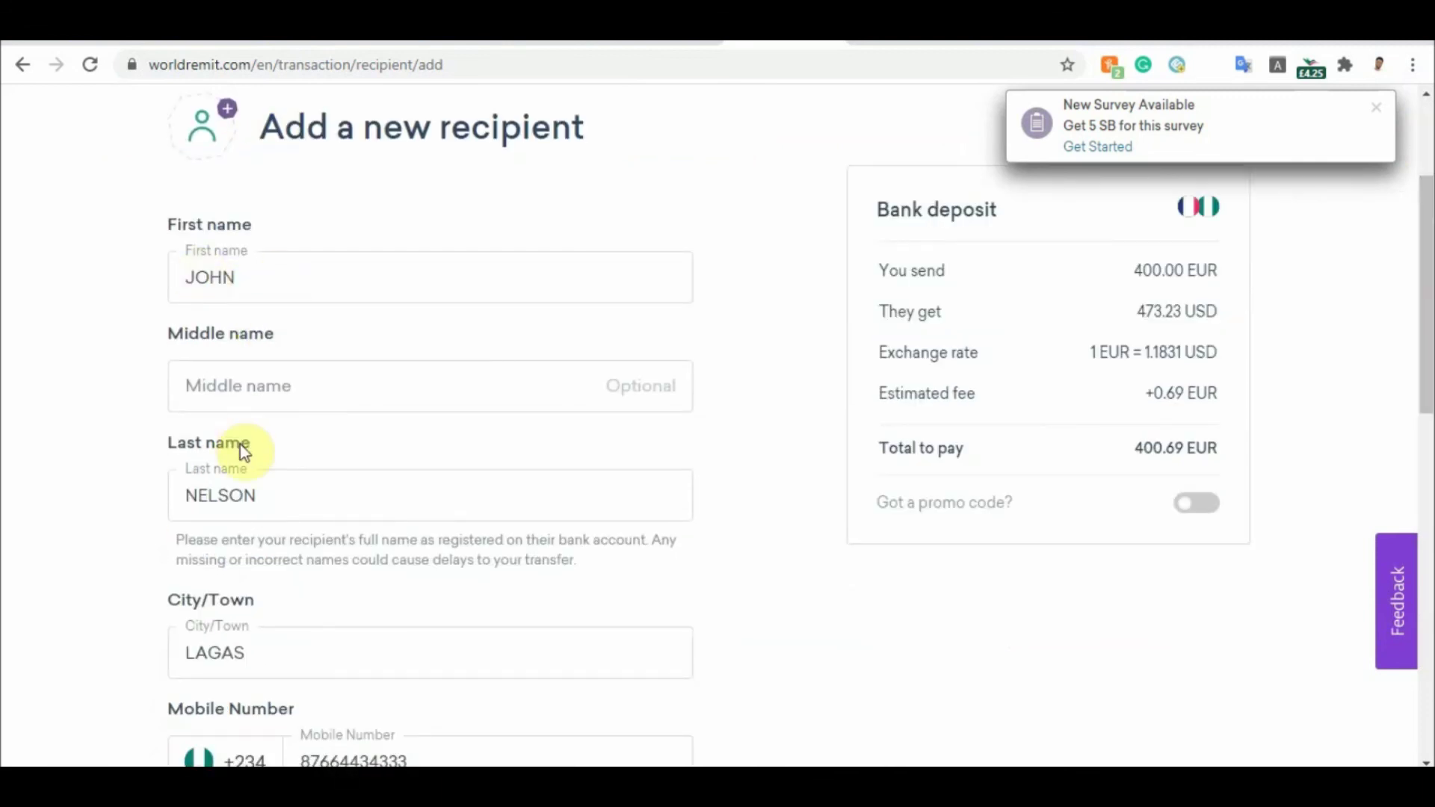
click(313, 385)
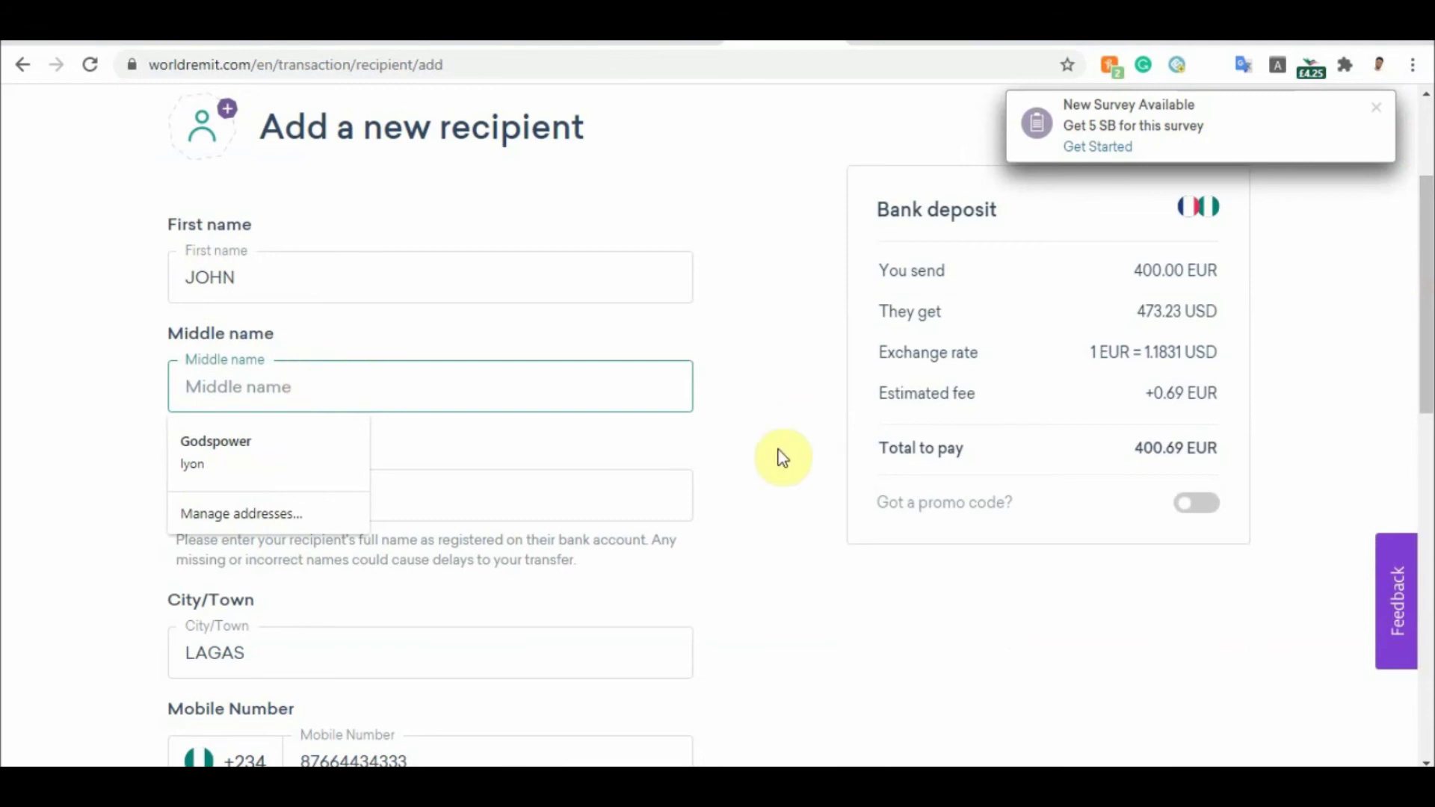
key(Escape)
click(727, 482)
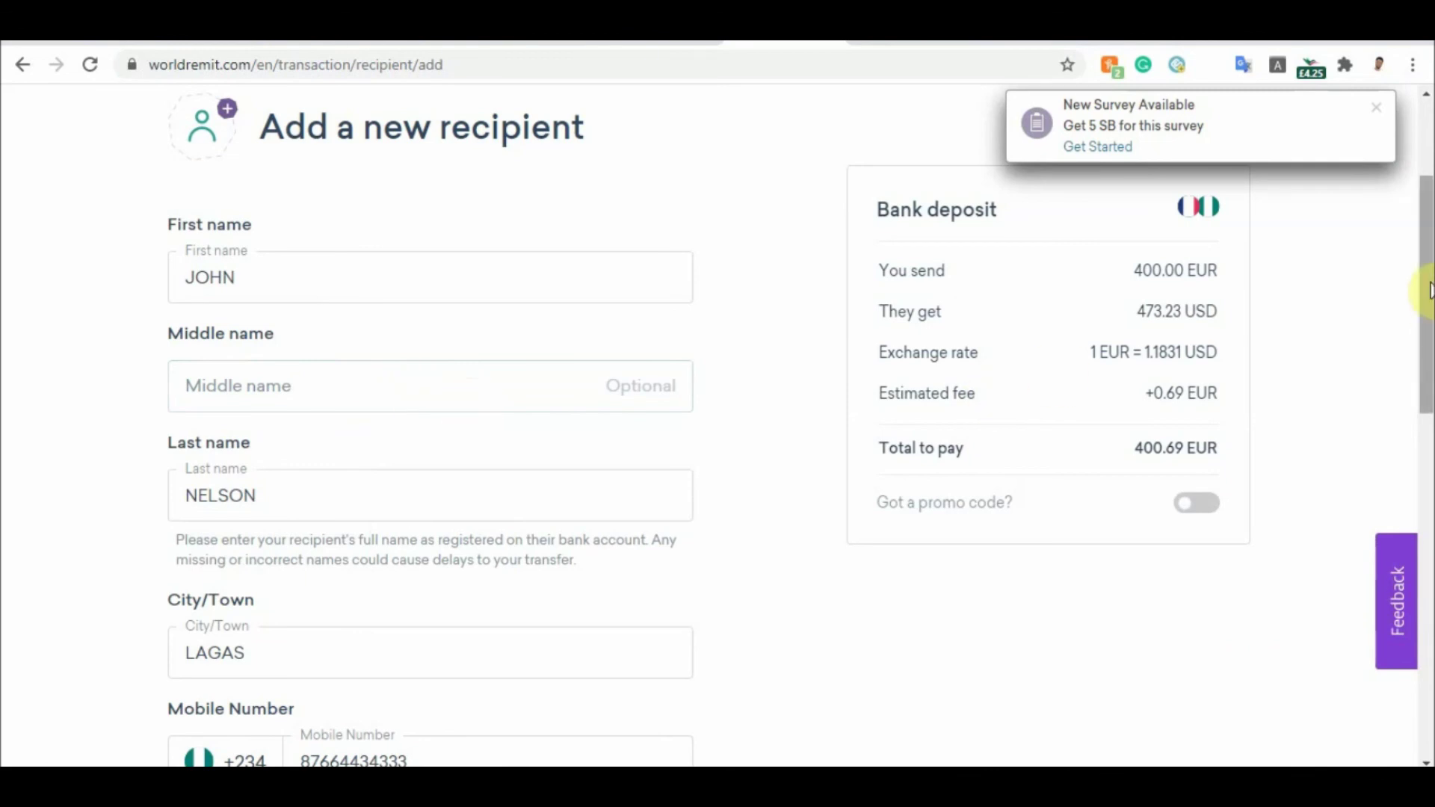
drag(1429, 291, 1429, 385)
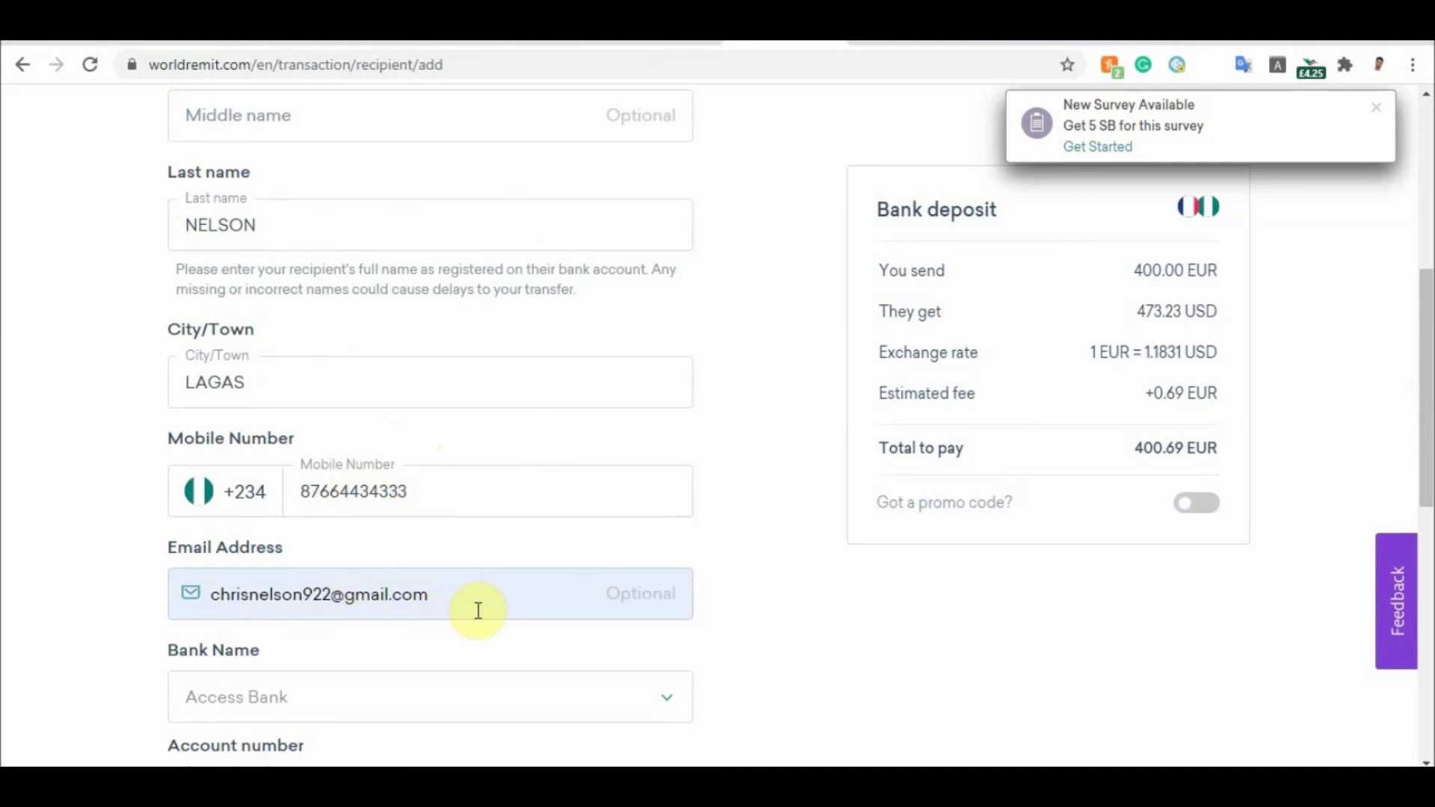
drag(1427, 388, 1427, 449)
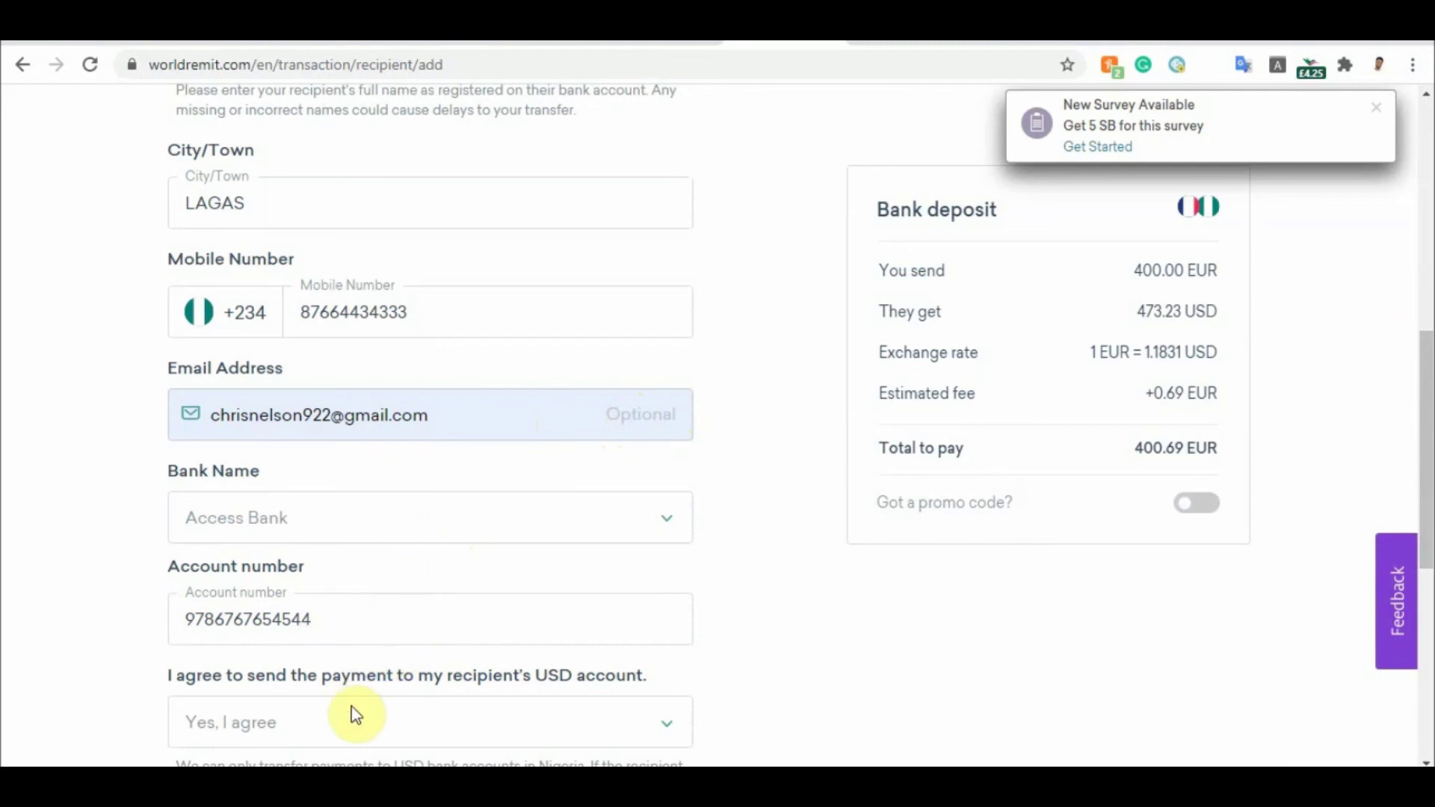
drag(1428, 400, 1338, 480)
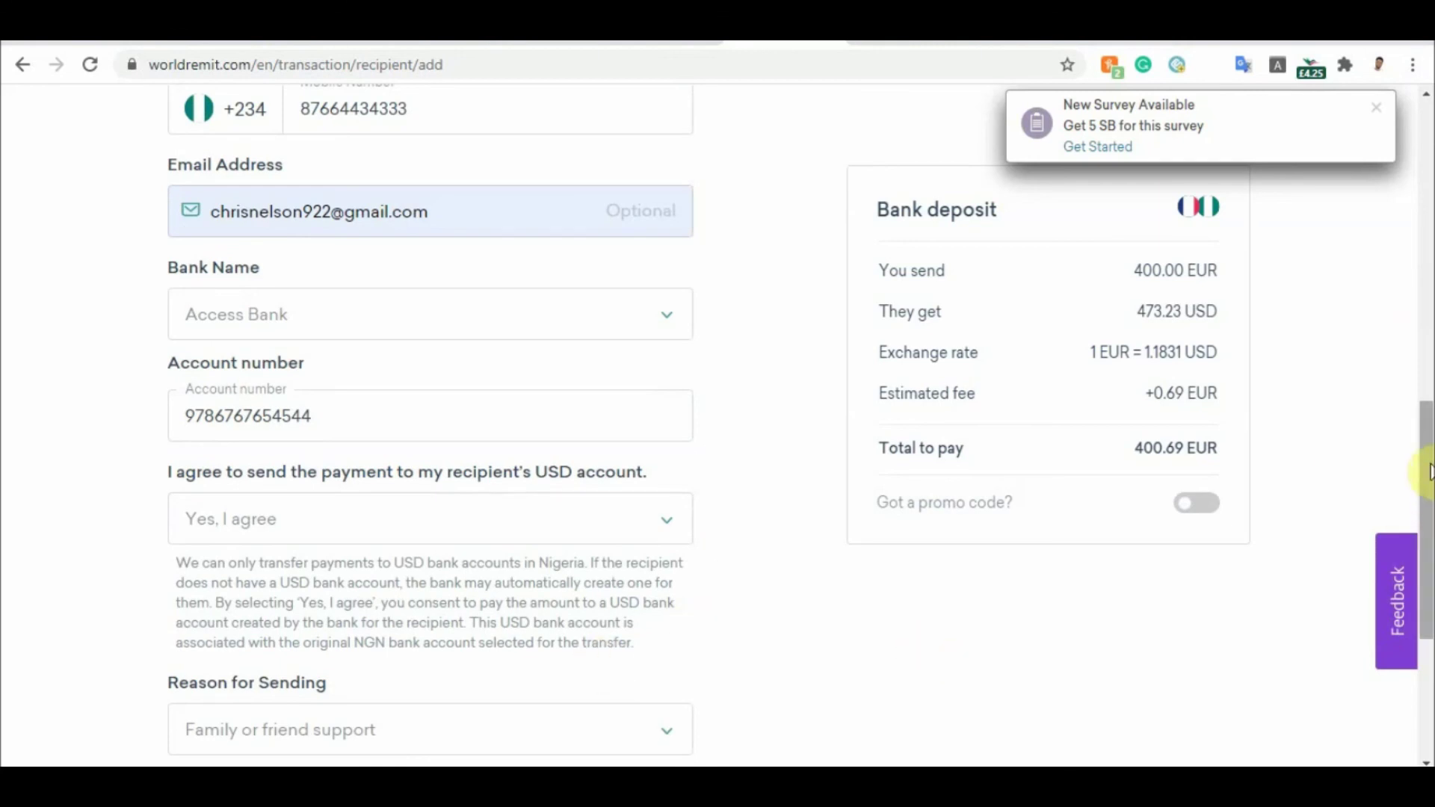
drag(1427, 489, 1427, 512)
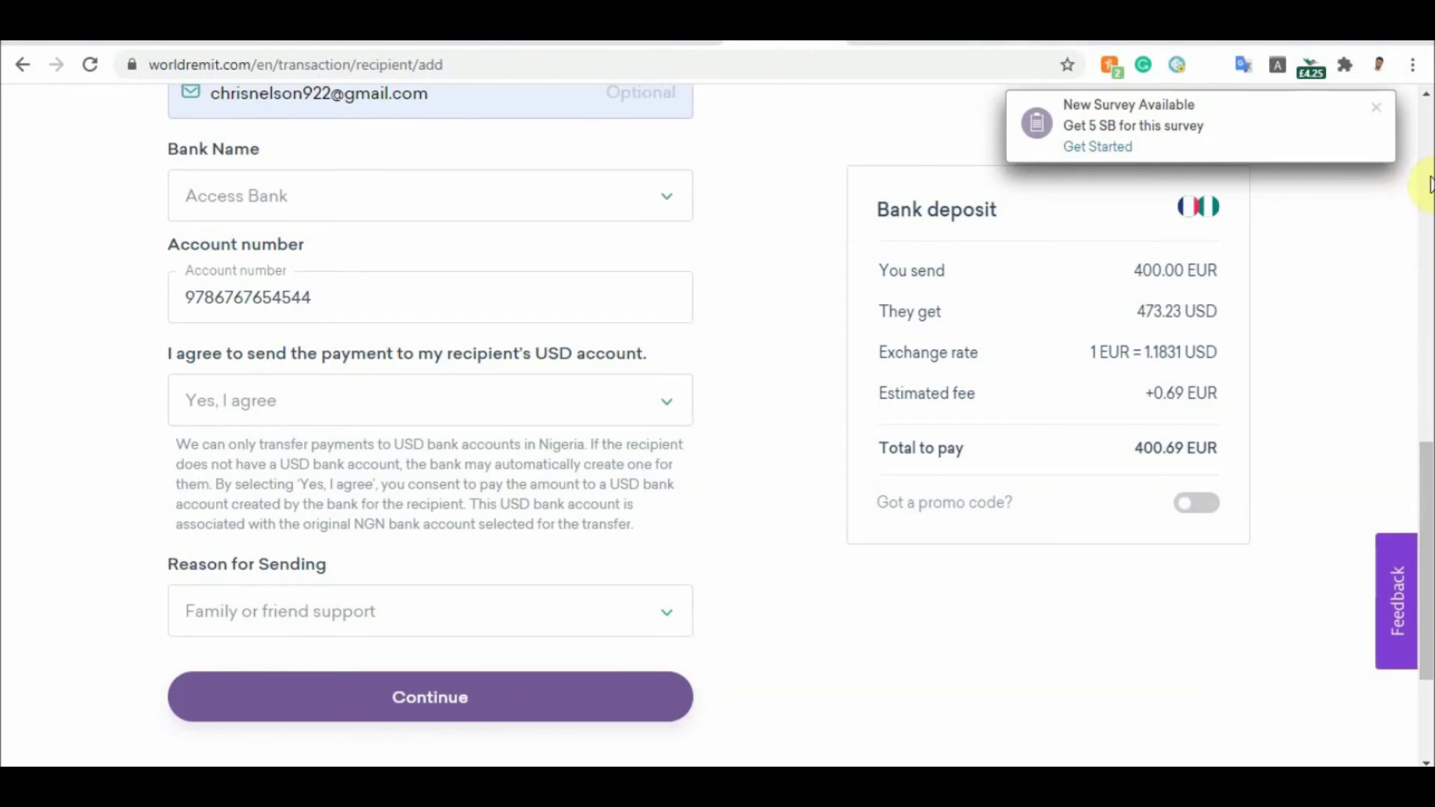
scroll(1424, 175, up, 10)
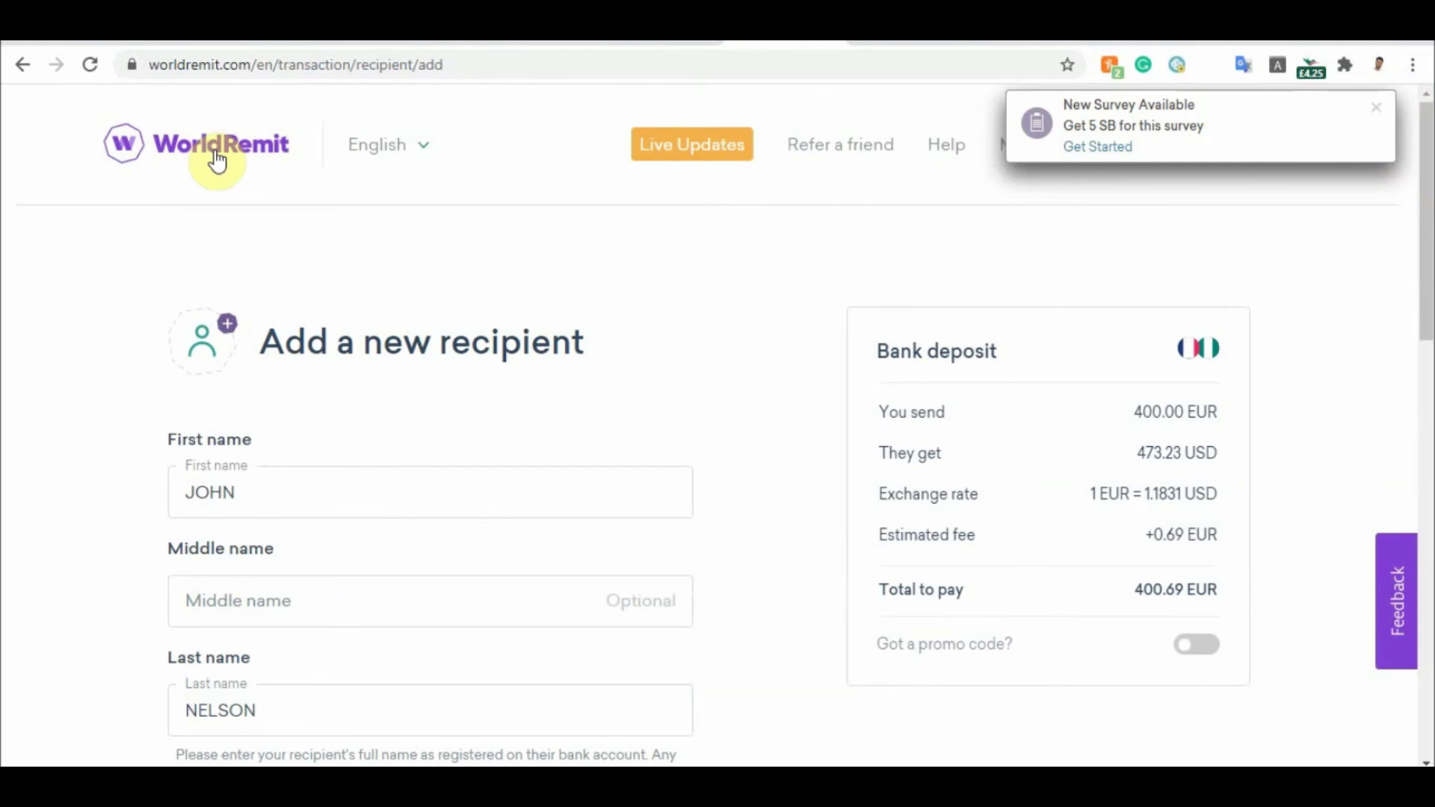
click(218, 159)
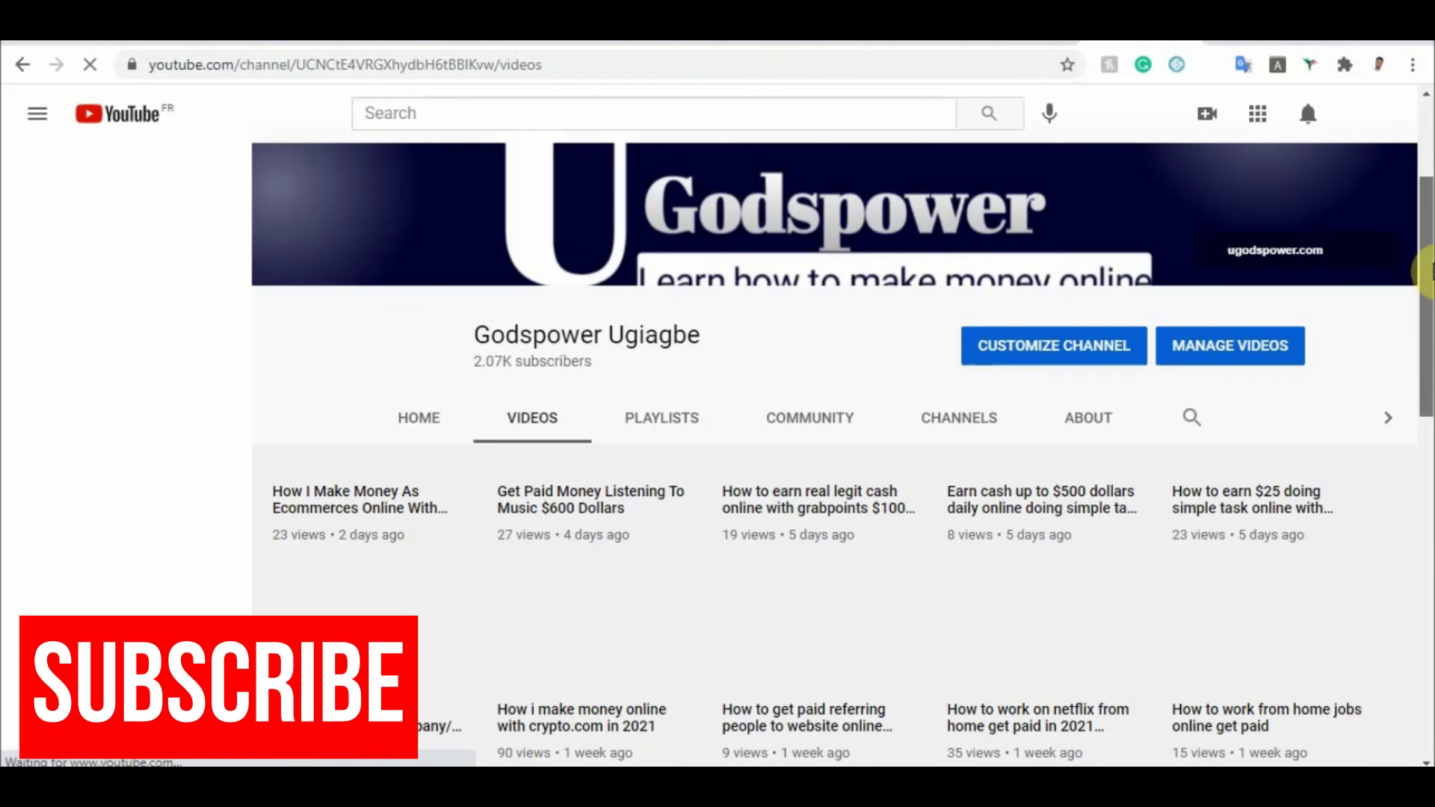
Scroll through the channel's uploaded videos grid
scroll(1428, 273, down, 3)
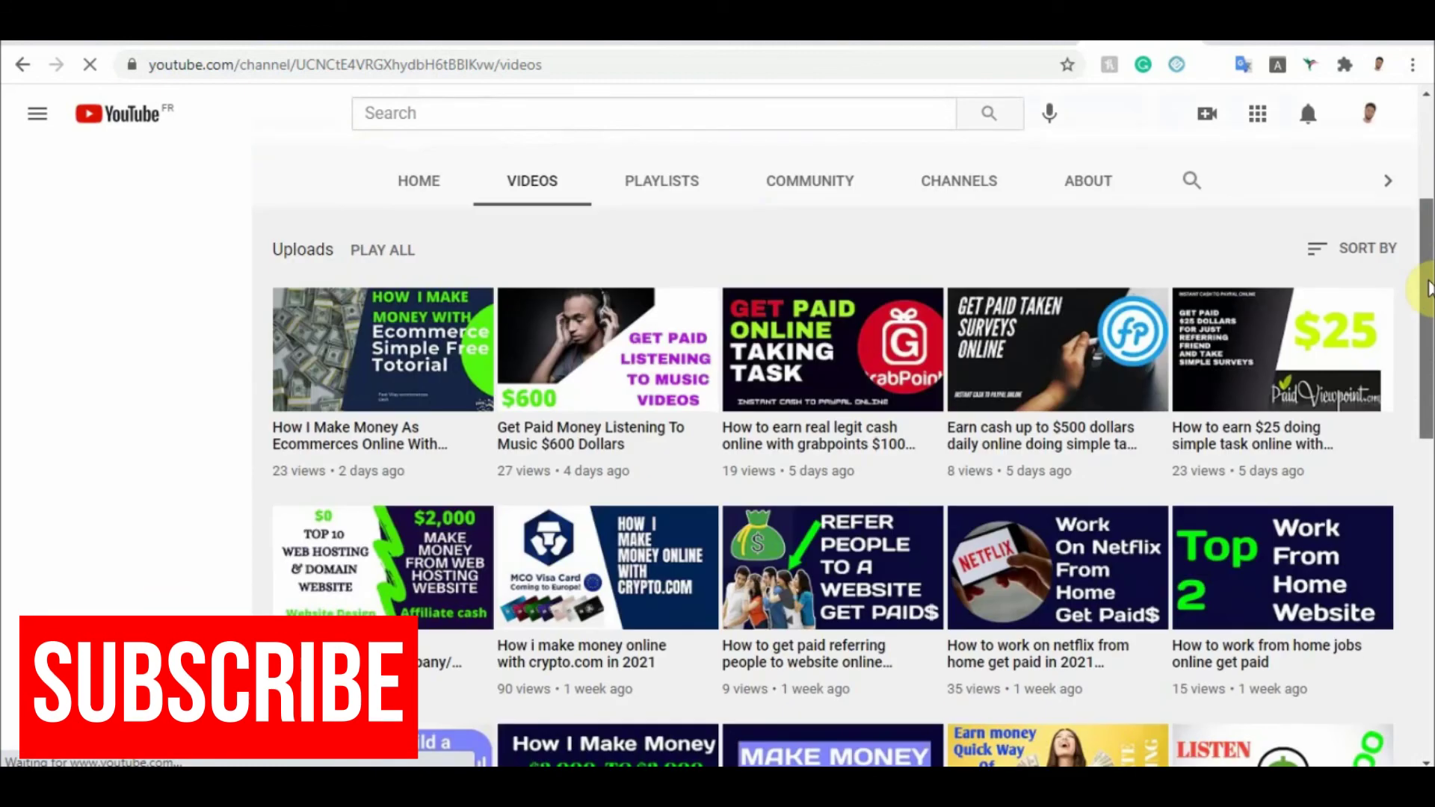
drag(1429, 288, 1429, 159)
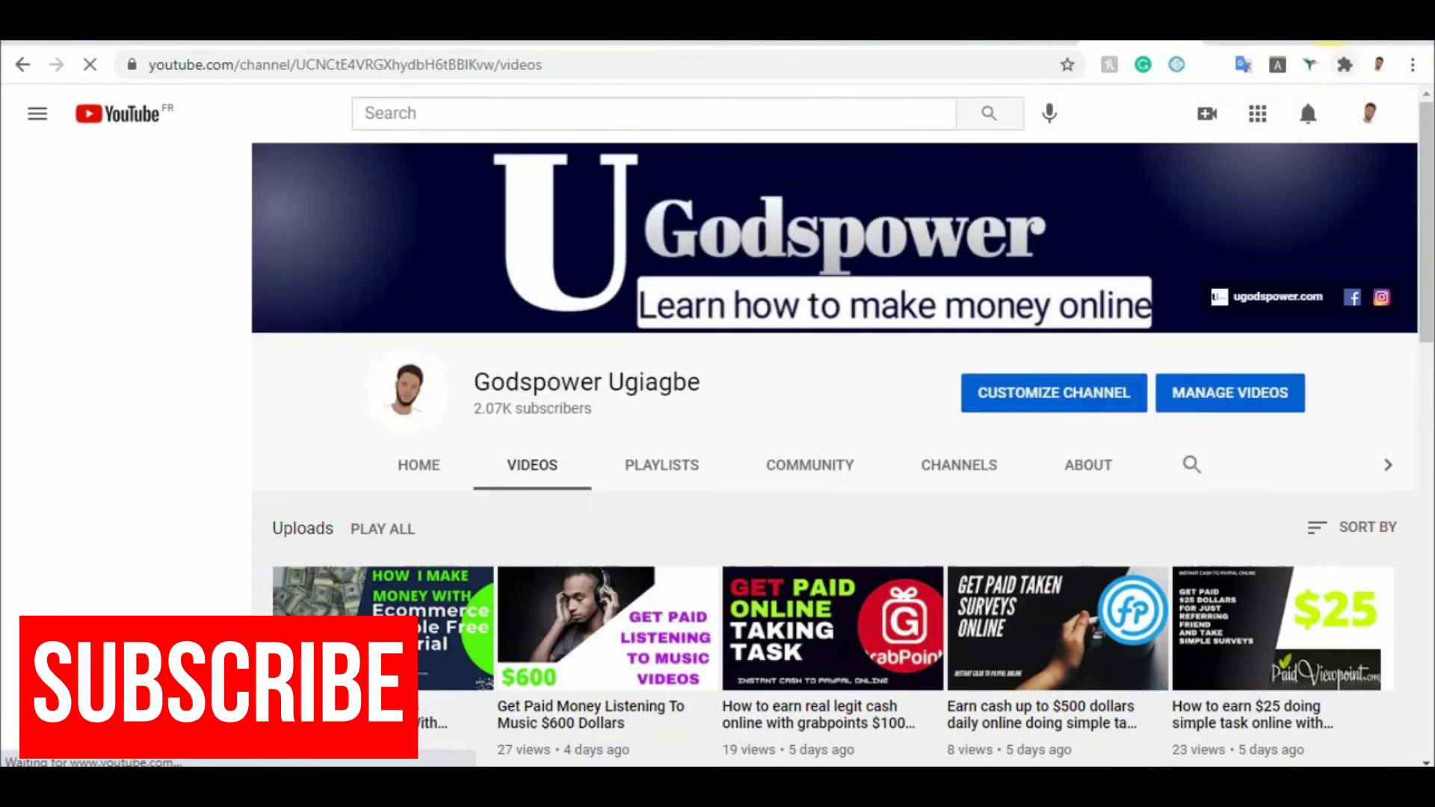